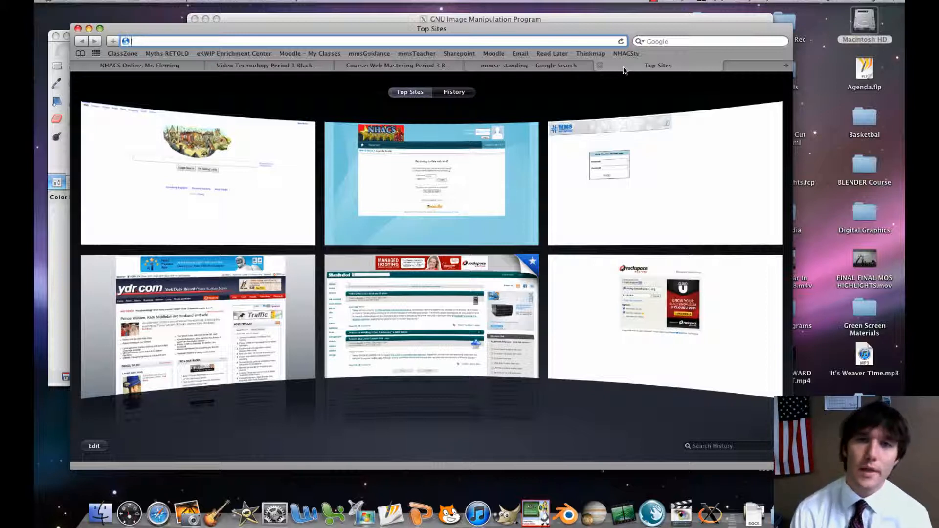
Search Google Images for "moose" and restrict the results to large images.
left_click(666, 41)
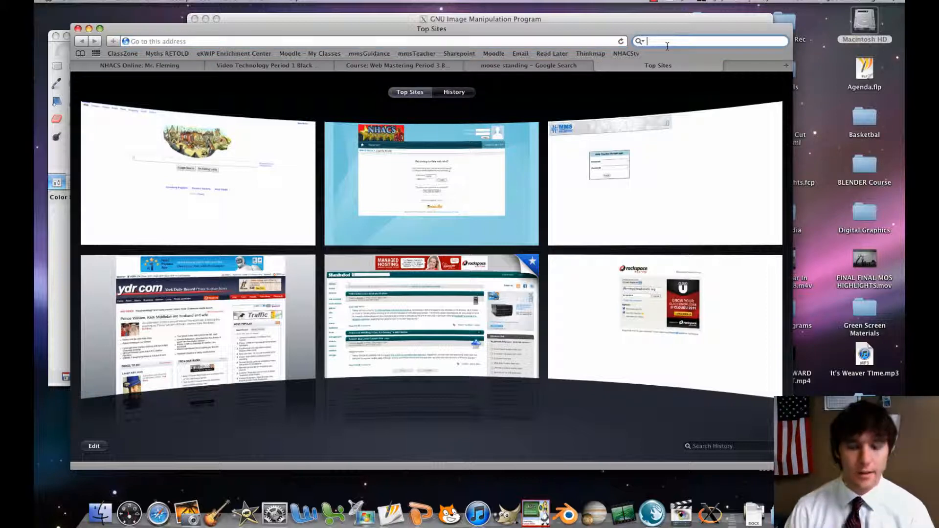
type("moose")
key("Return")
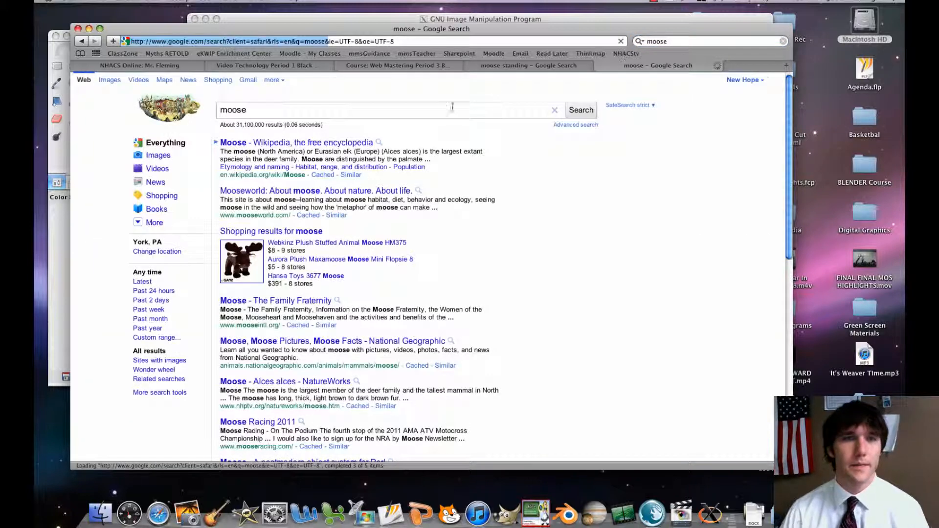
left_click(157, 156)
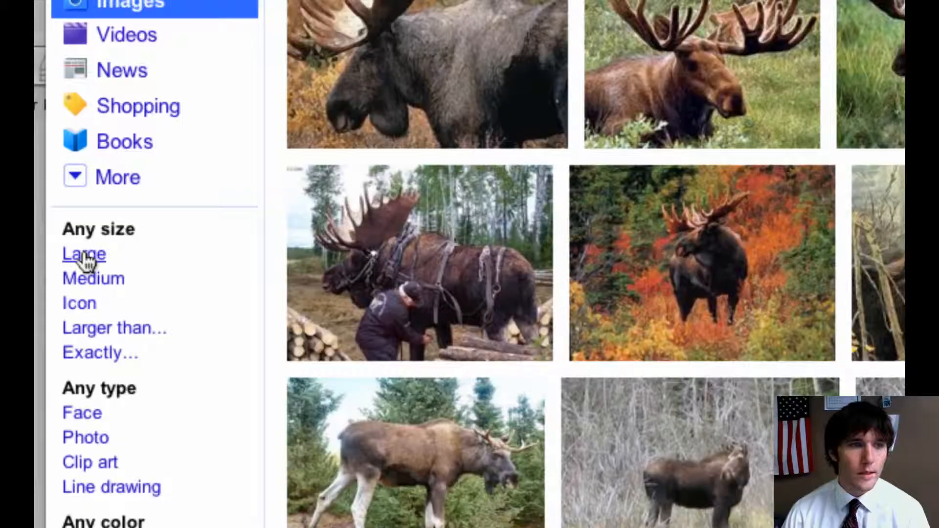
left_click(84, 257)
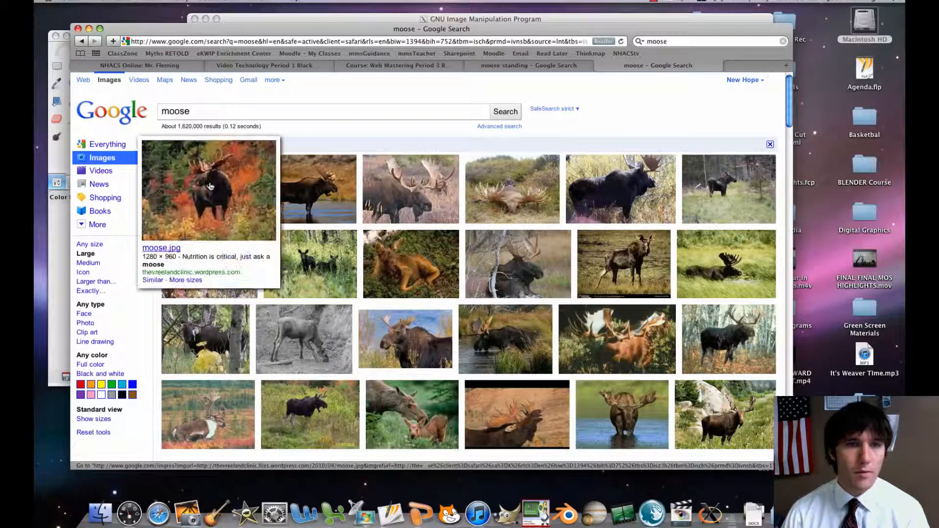
Open the full-size photo of the moose standing in water, save it to Downloads, and minimize the browser window.
mouse_move(323, 201)
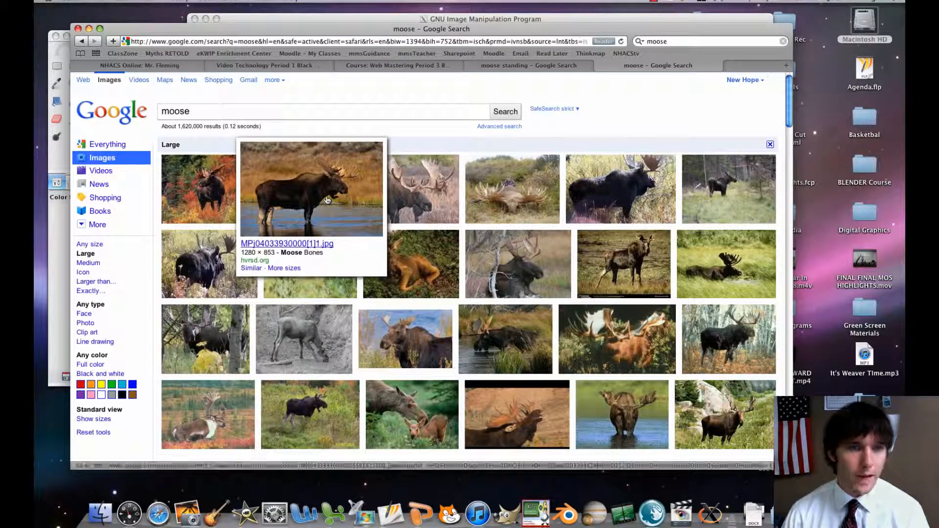
left_click(291, 200)
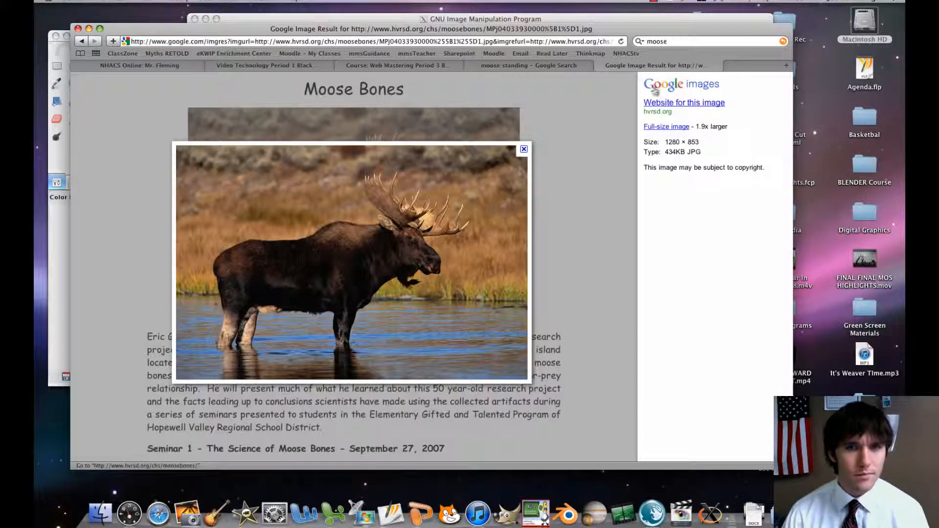
left_click(653, 128)
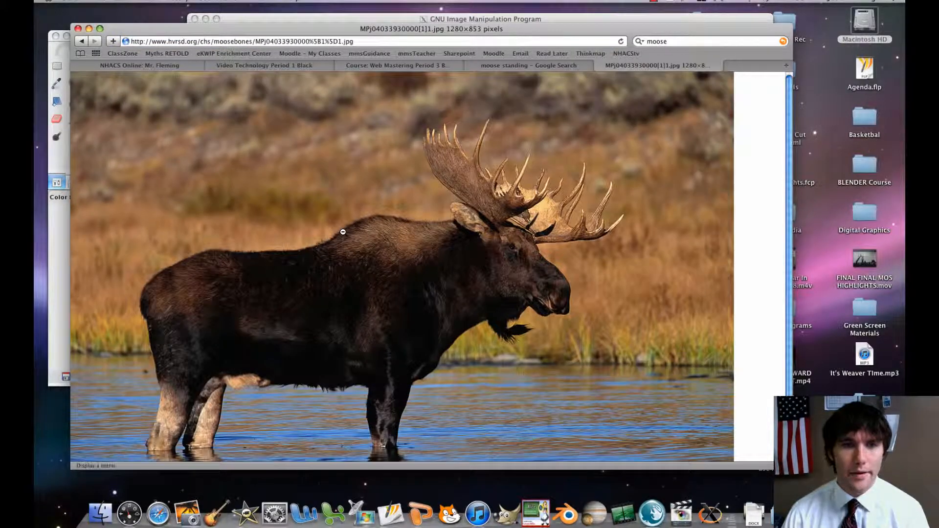
right_click(344, 234)
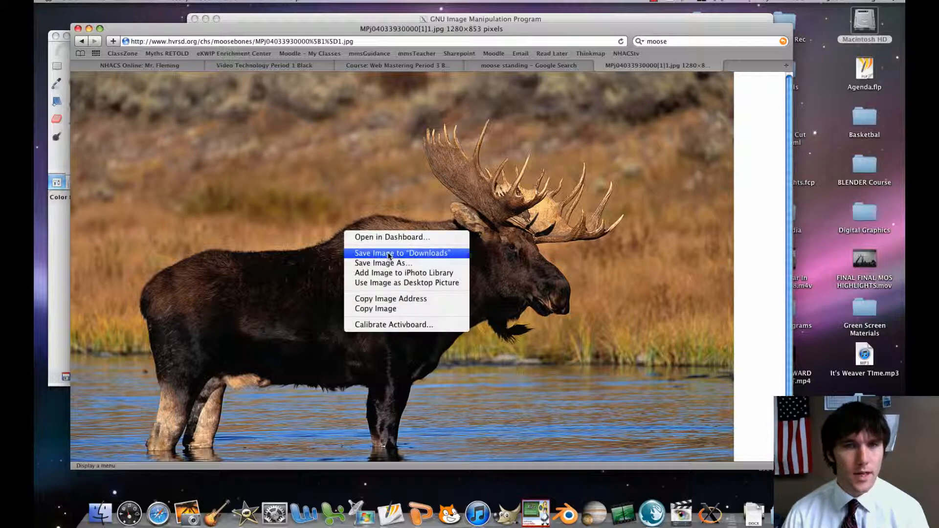
left_click(90, 30)
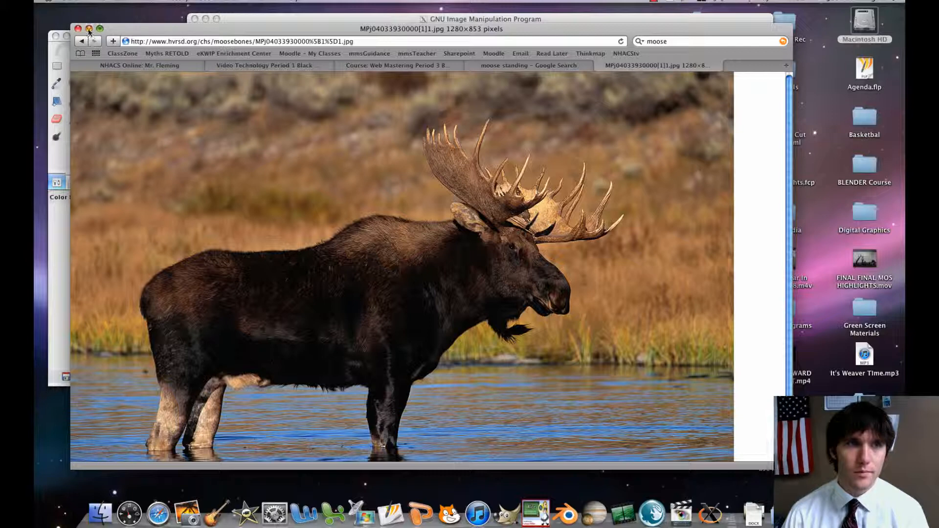
left_click(89, 31)
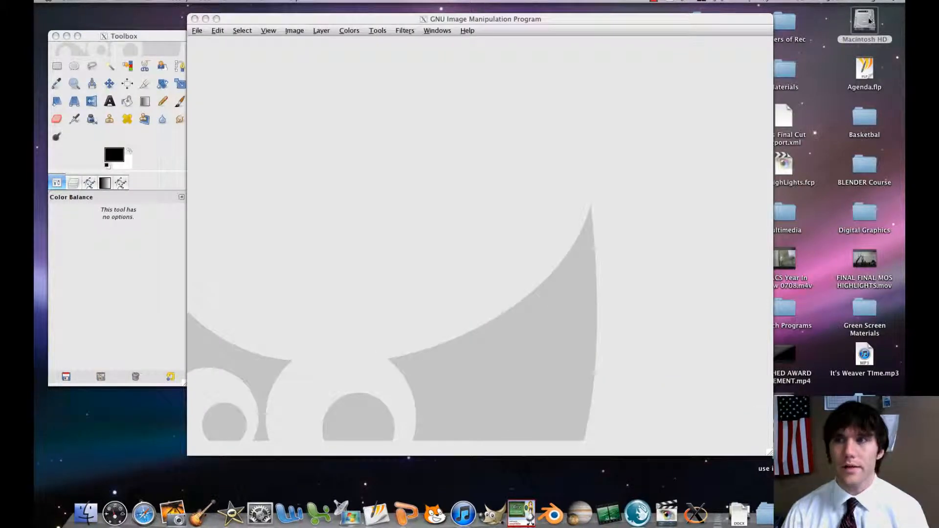
Locate Gimp in the Applications folder on Macintosh HD, then close the folder window.
double_click(870, 22)
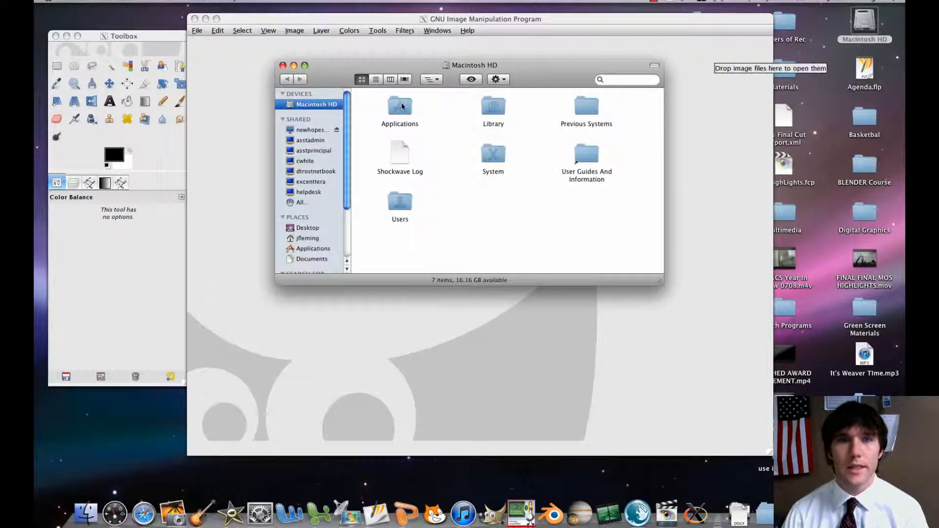
double_click(400, 106)
left_click(412, 116)
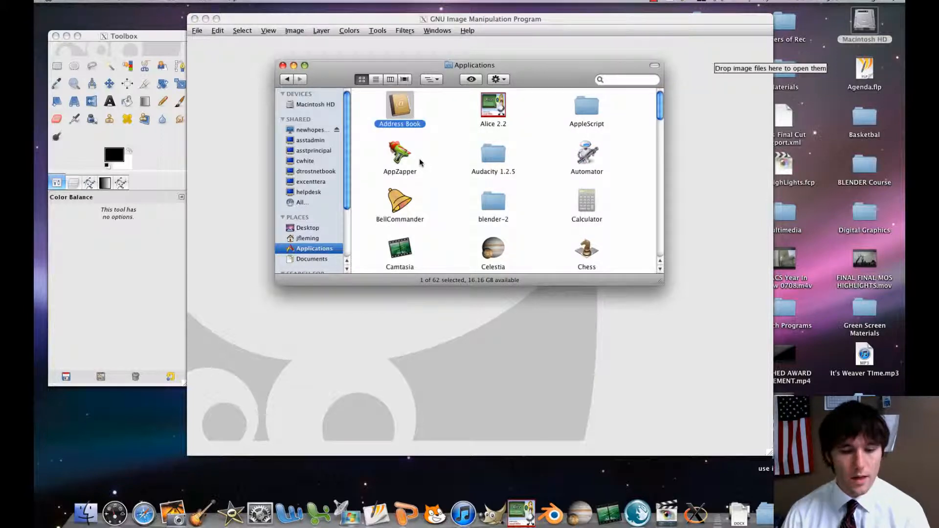
key("g")
left_click(502, 255)
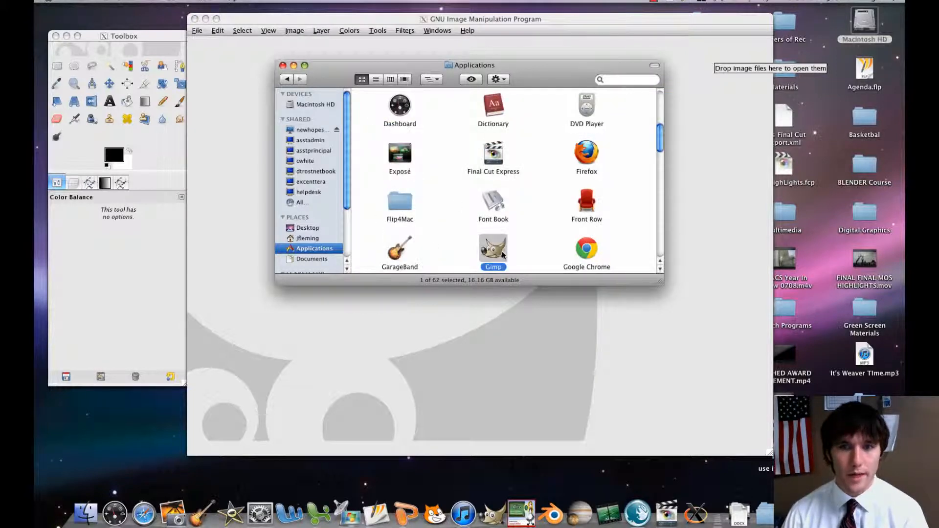
left_click(282, 66)
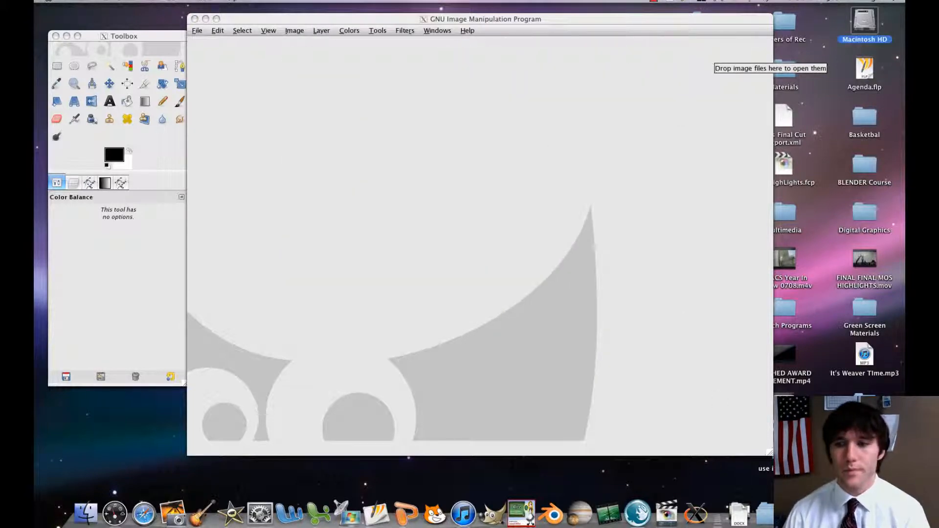
Restore the browser window, close it with all its tabs, and return to GIMP.
left_click(825, 513)
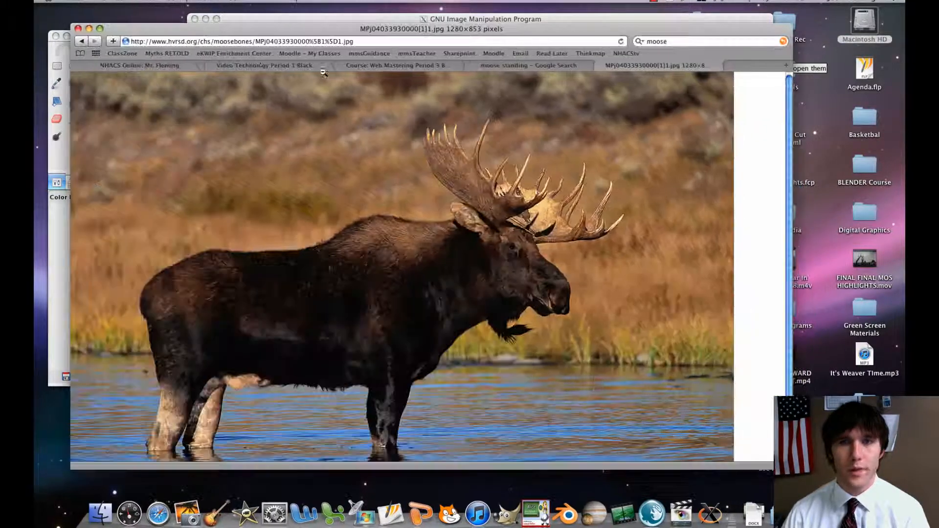
left_click(79, 29)
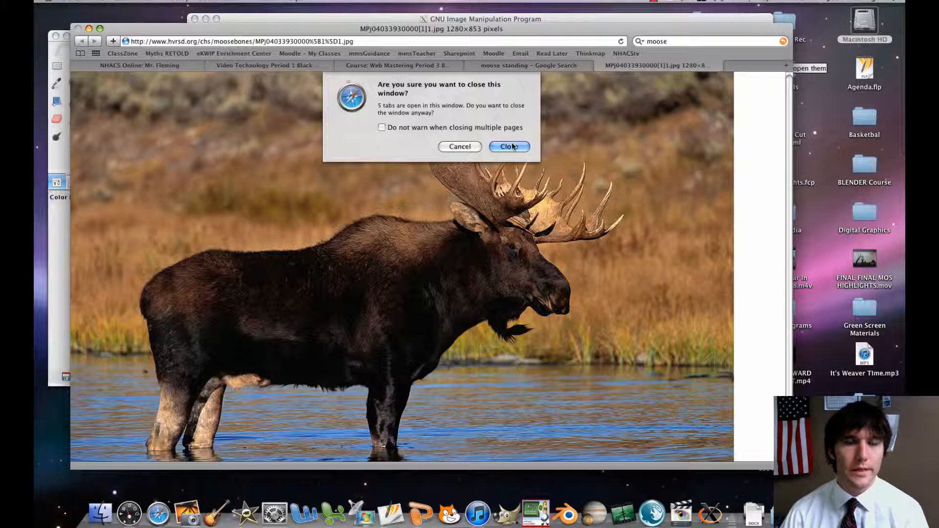
left_click(510, 146)
left_click(370, 27)
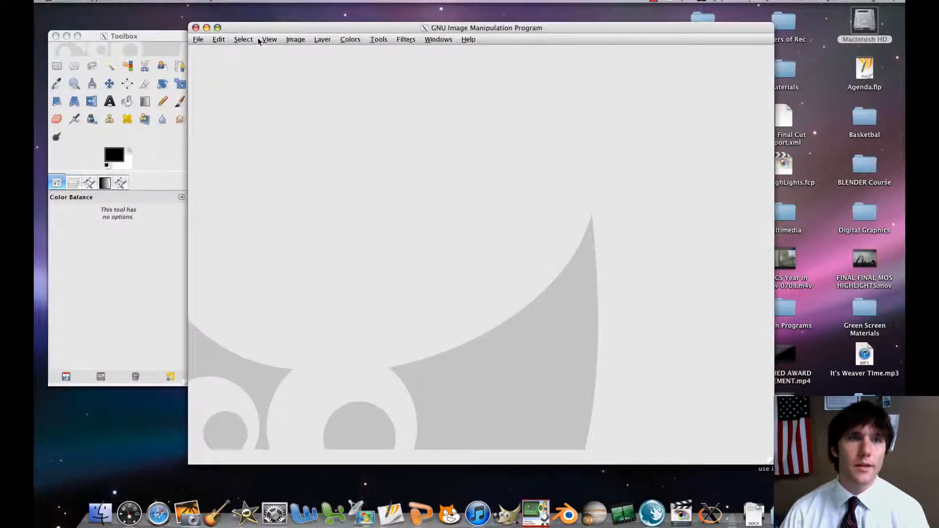
left_click(202, 38)
left_click(212, 69)
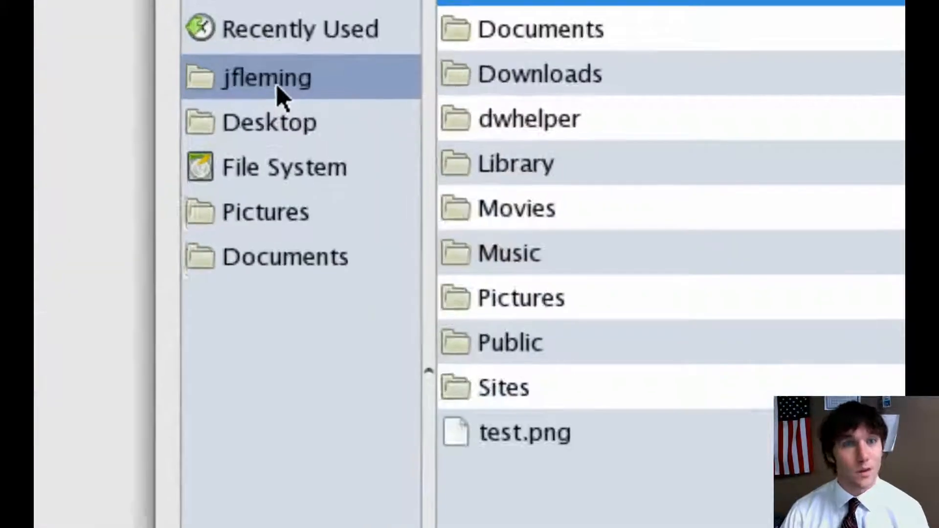
left_click(275, 85)
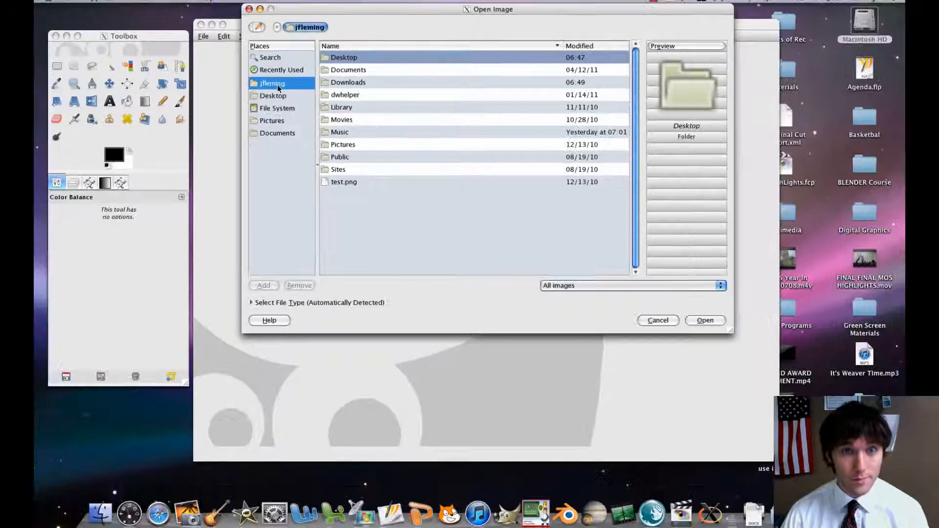
double_click(351, 84)
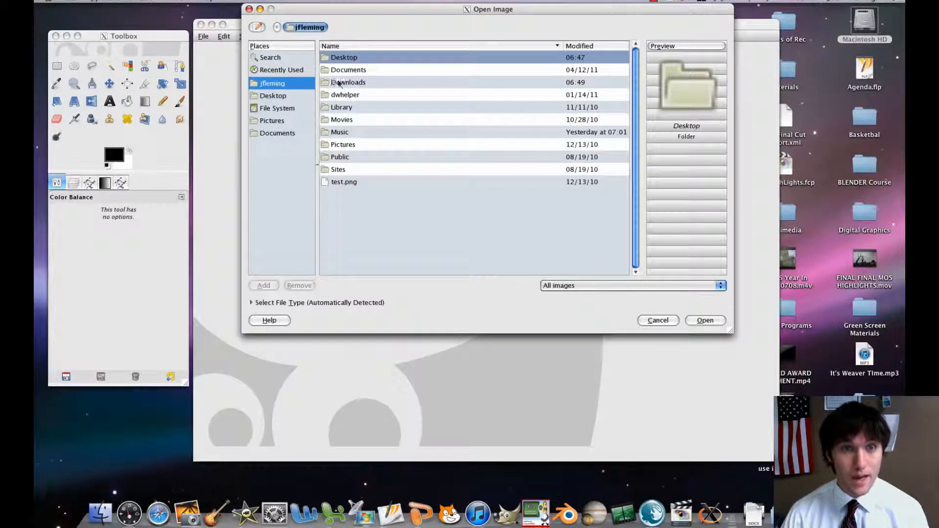
left_click(355, 146)
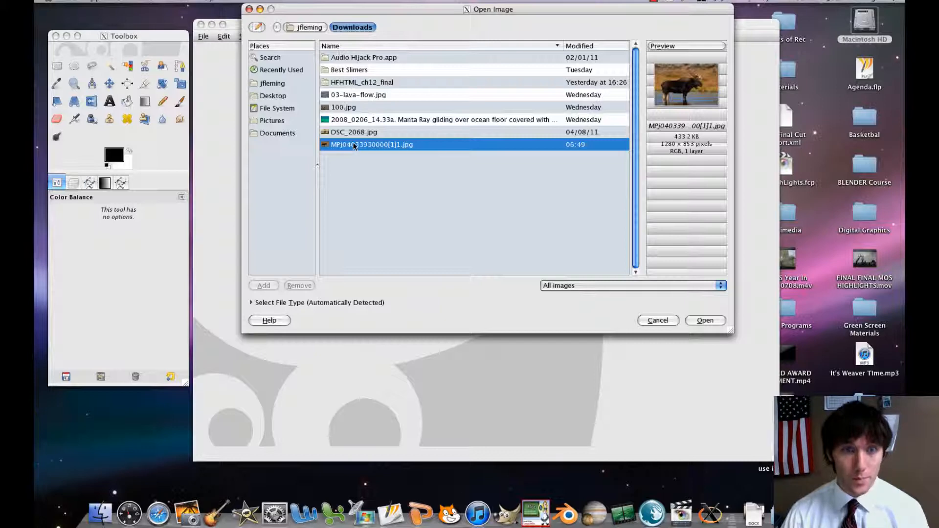
double_click(355, 146)
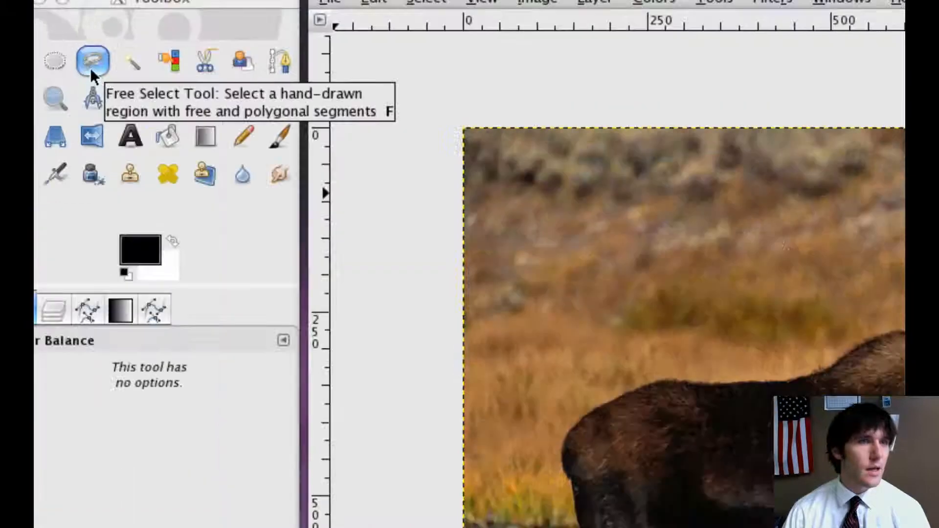
Activate the Free Select tool for tracing the moose from its hind legs.
left_click(92, 66)
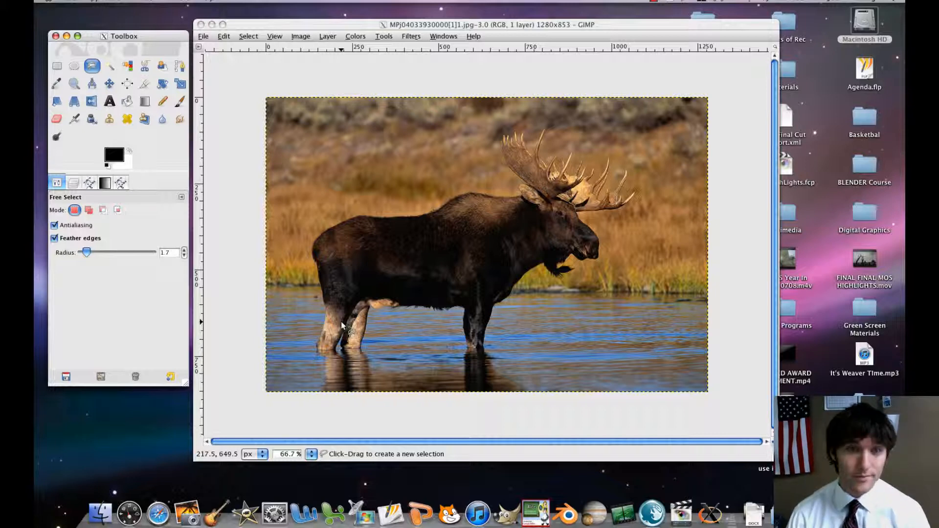
left_click(342, 322)
scroll(341, 322, "up", 3)
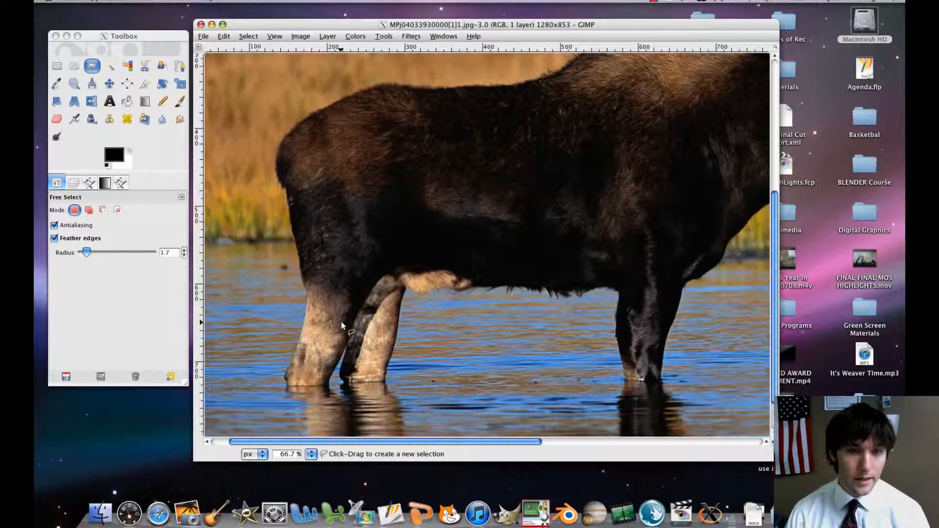
left_click(275, 37)
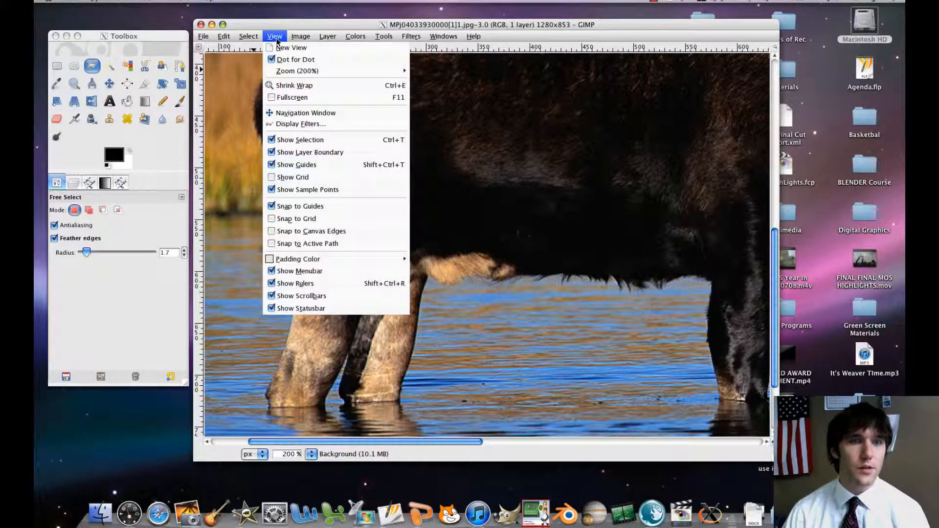
left_click(276, 38)
left_click(276, 39)
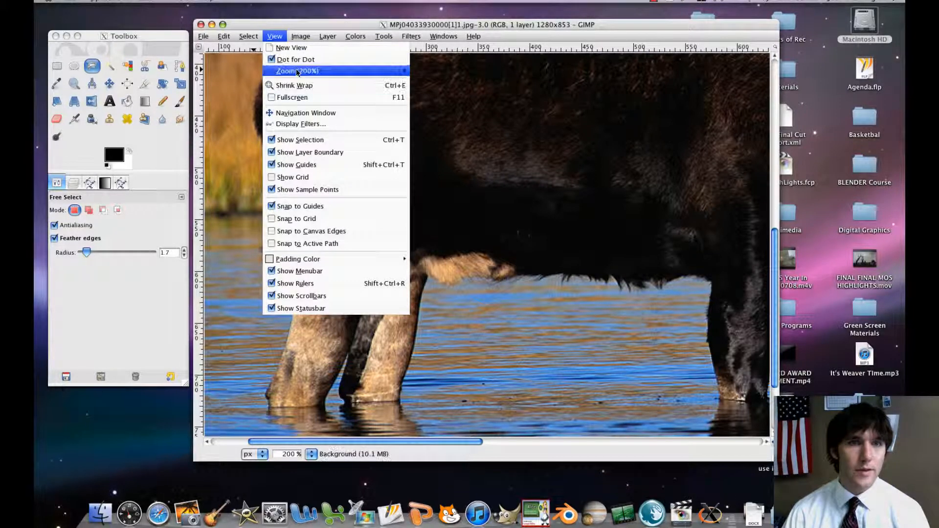
mouse_move(298, 73)
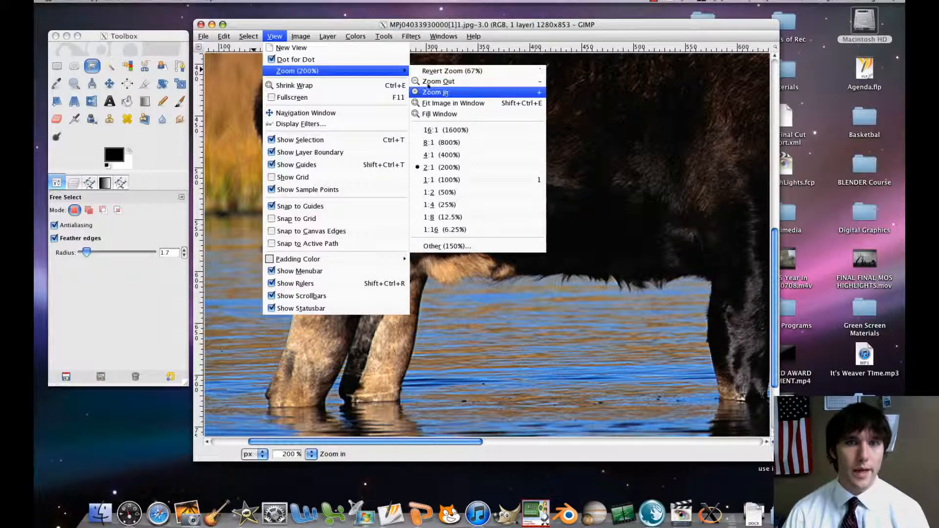
left_click(274, 38)
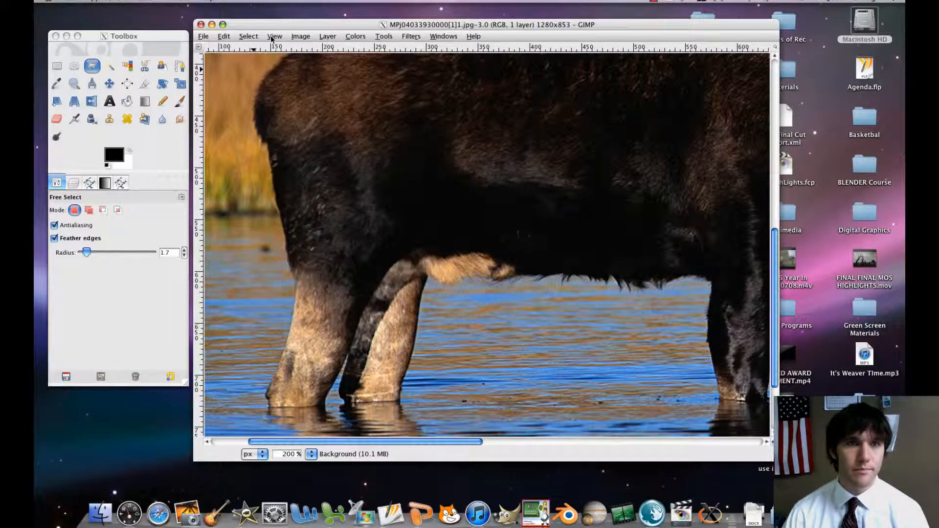
left_click(284, 217)
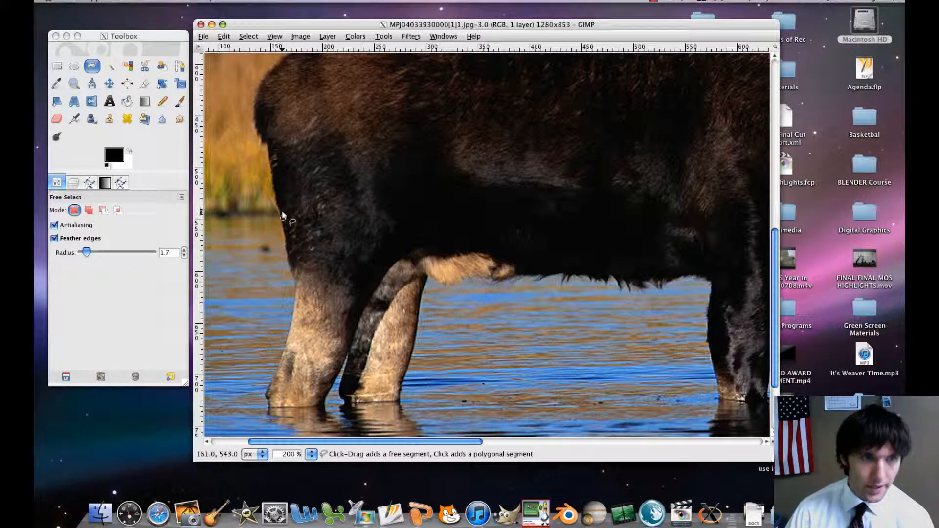
left_click(279, 211)
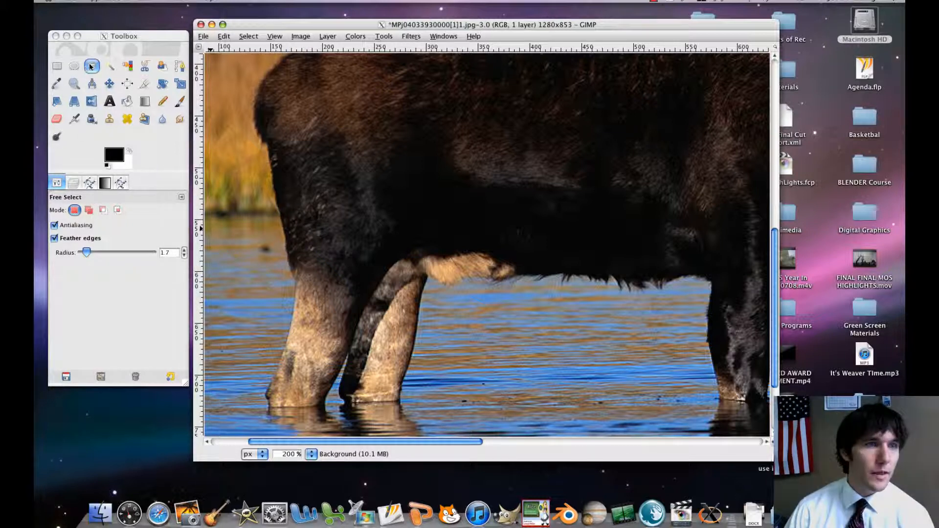
left_click(91, 82)
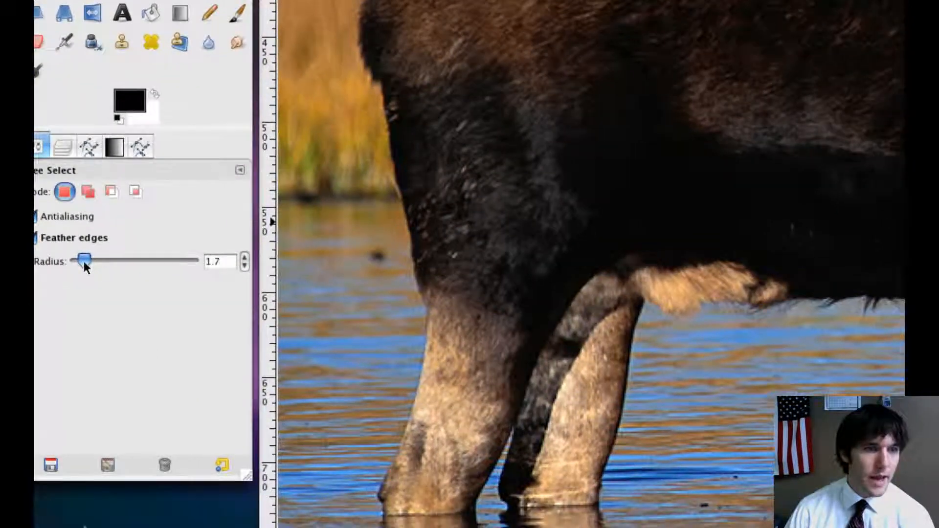
left_click_drag(116, 275, 83, 264)
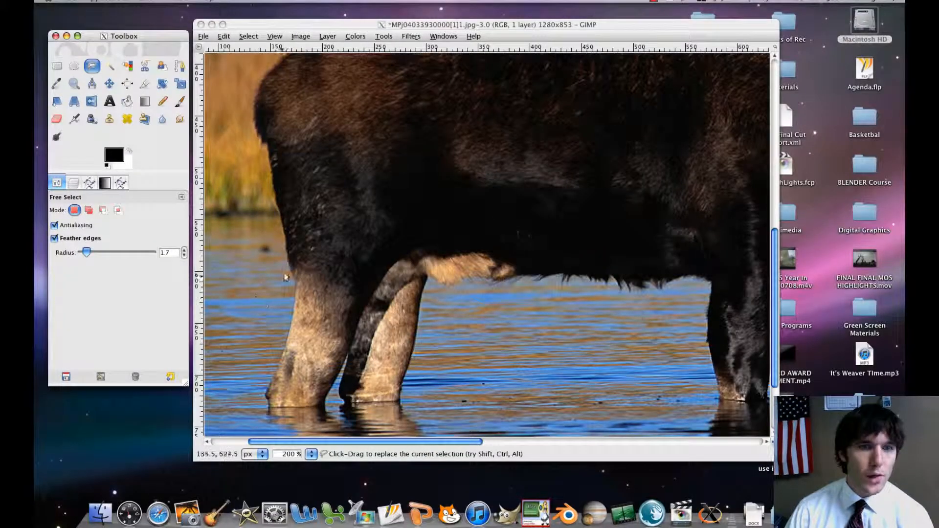
left_click(284, 231)
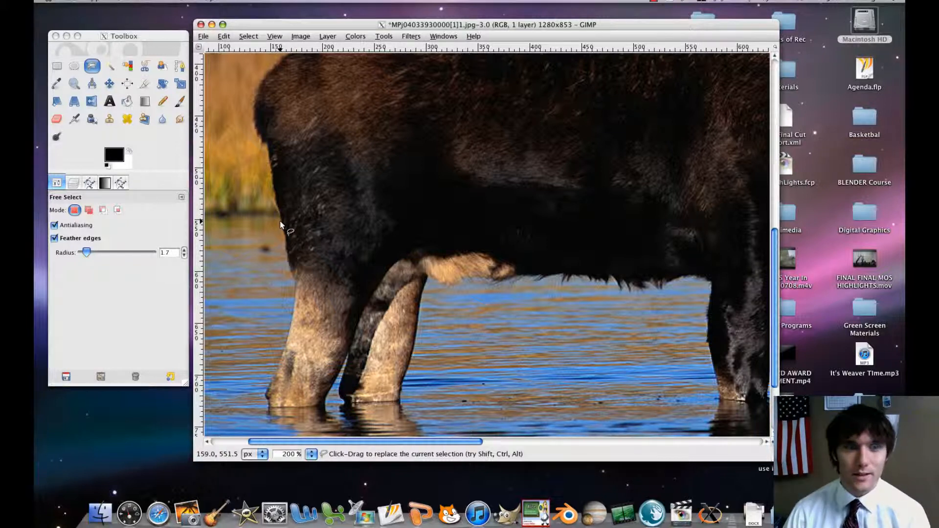
Trace the rear edge of the nearer hind leg with Free Select points, from the thigh down to mid-shin.
left_click(281, 217)
left_click(284, 230)
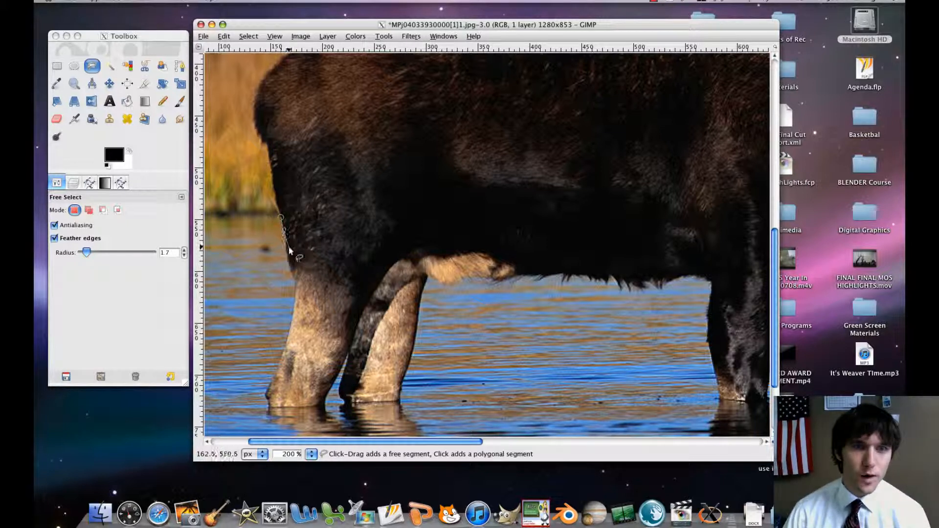
left_click(287, 250)
left_click(291, 269)
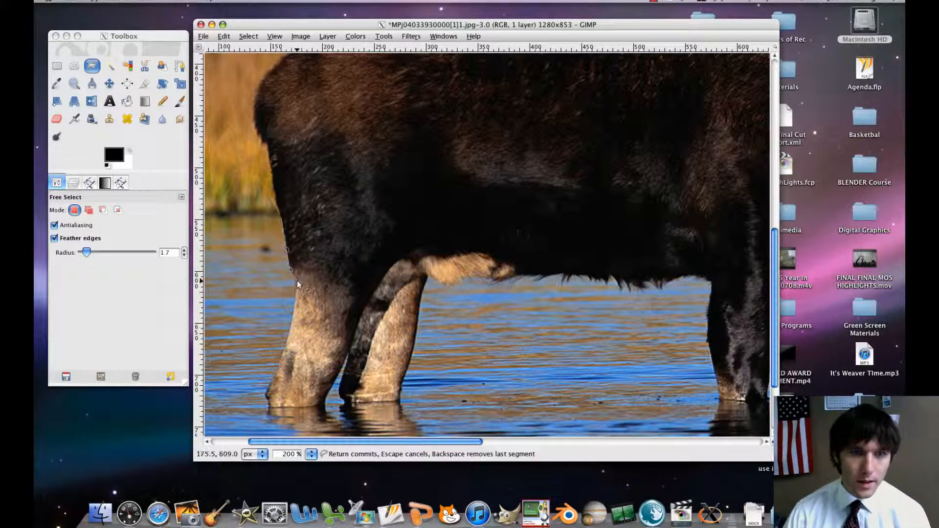
left_click(295, 282)
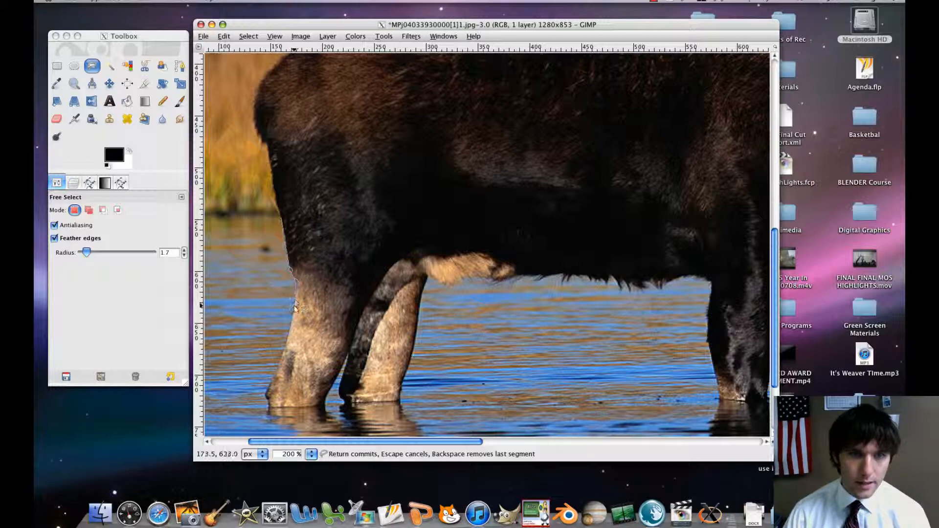
left_click(295, 305)
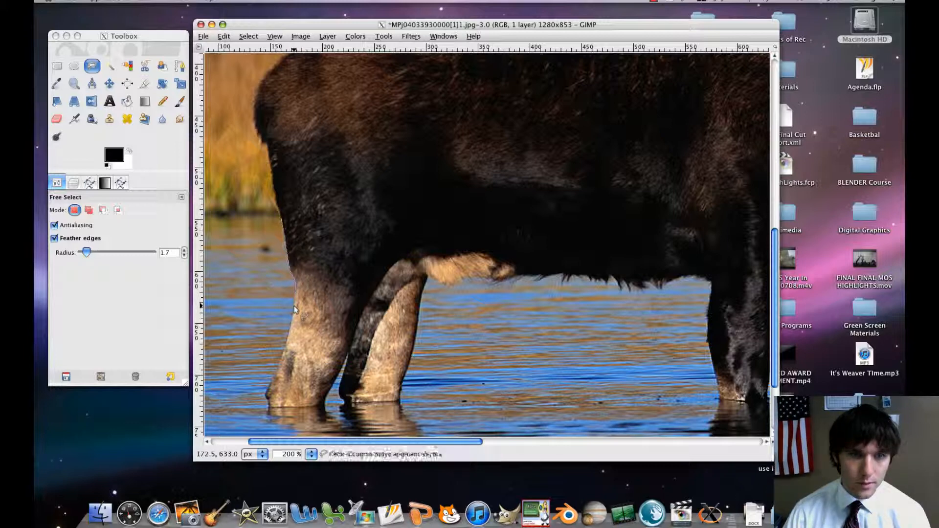
left_click(290, 334)
Continue the Free Select outline down the rest of the shin and across the nearer hind leg's base at the waterline.
key("plus")
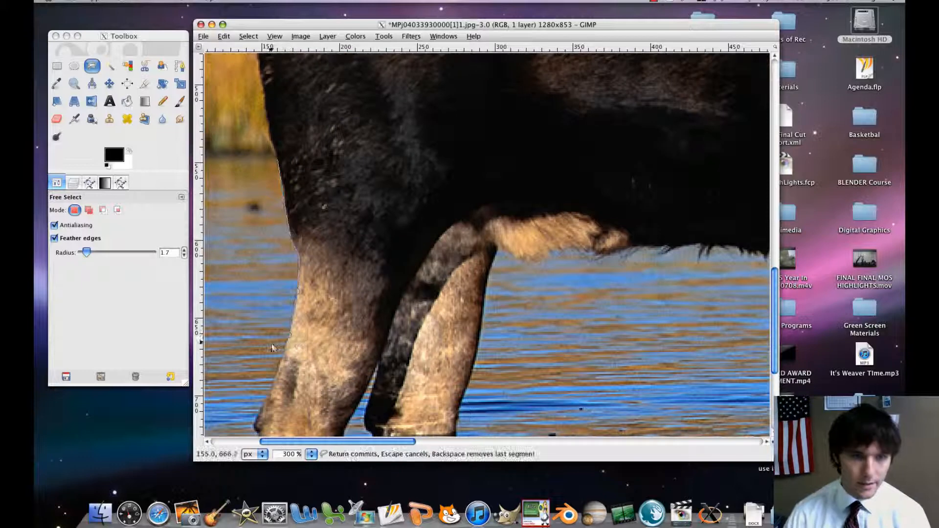
scroll(275, 332, "down", 3)
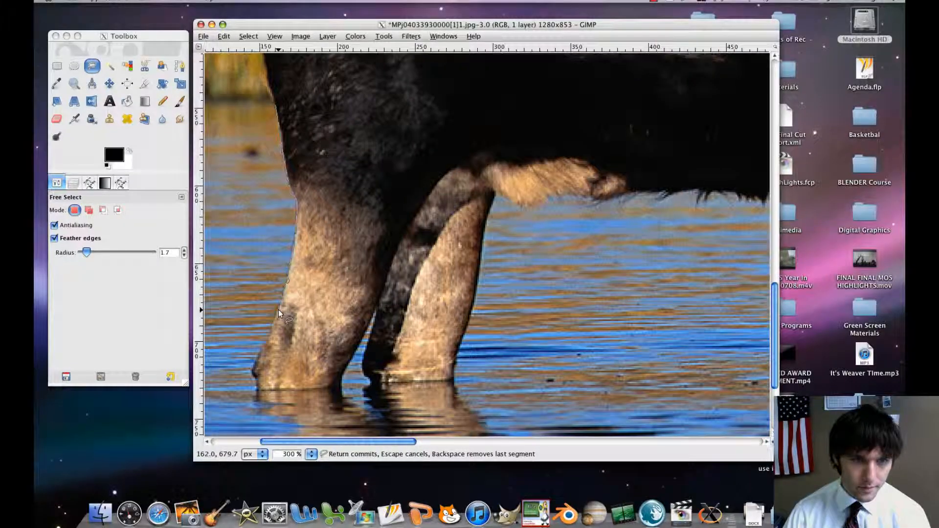
left_click(259, 351)
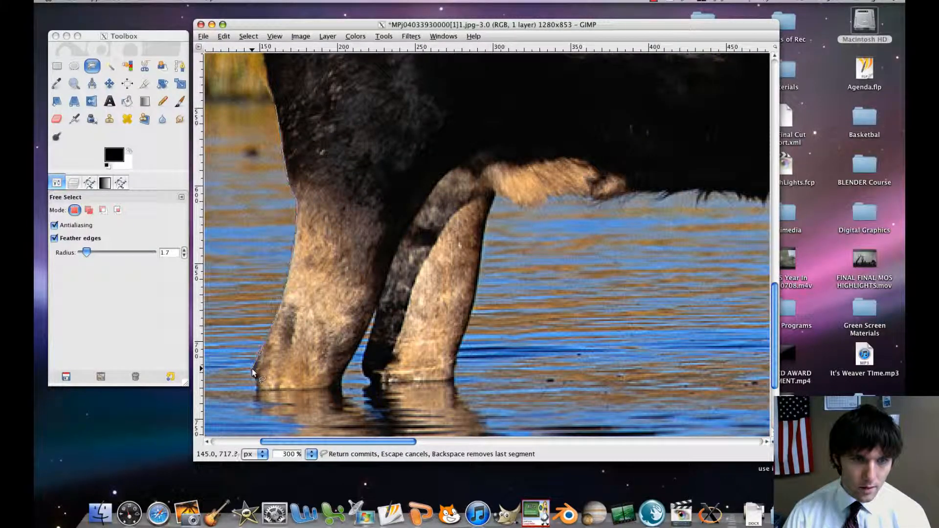
left_click(254, 375)
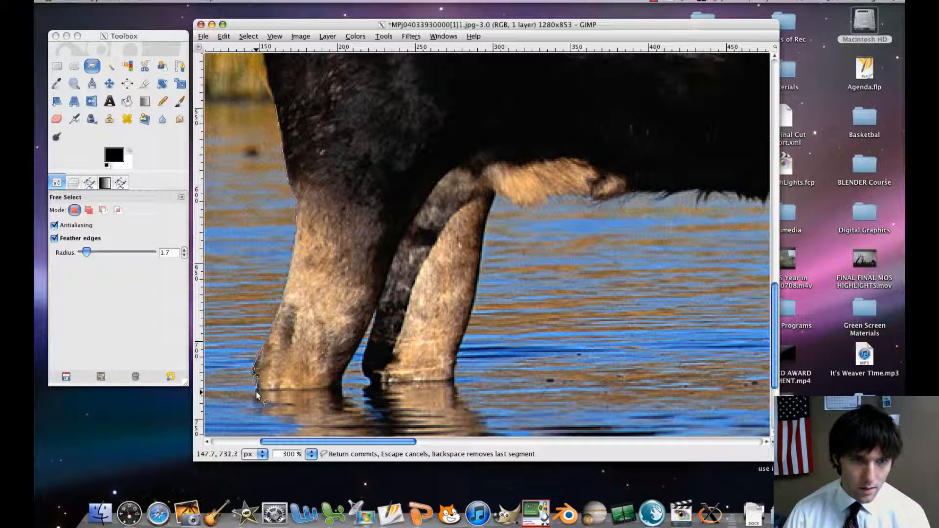
left_click(257, 389)
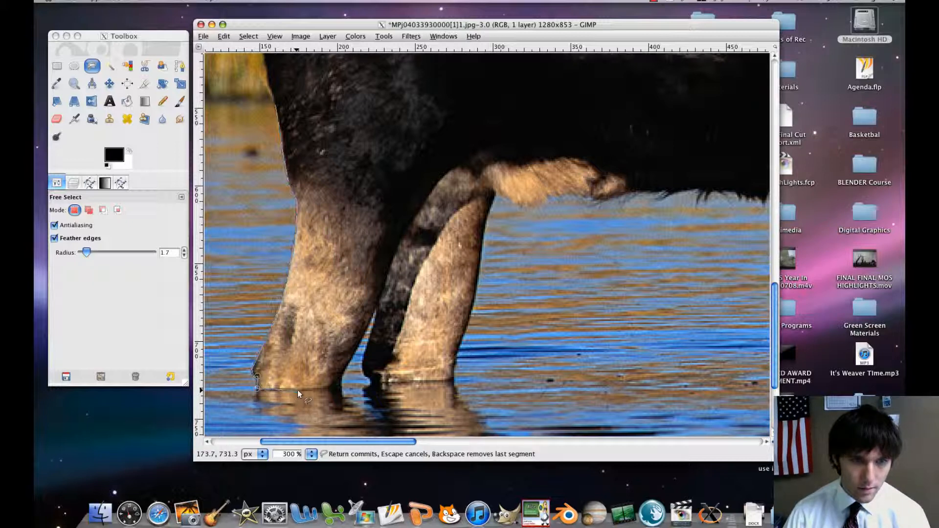
left_click(339, 388)
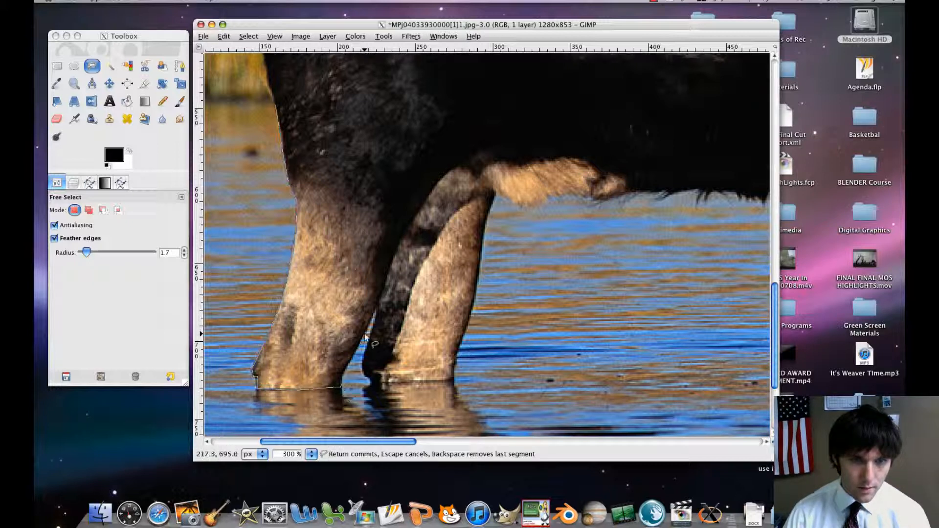
Outline the narrow water gap between the two hind legs, going up its near side and down to the farther leg's base.
left_click(356, 347)
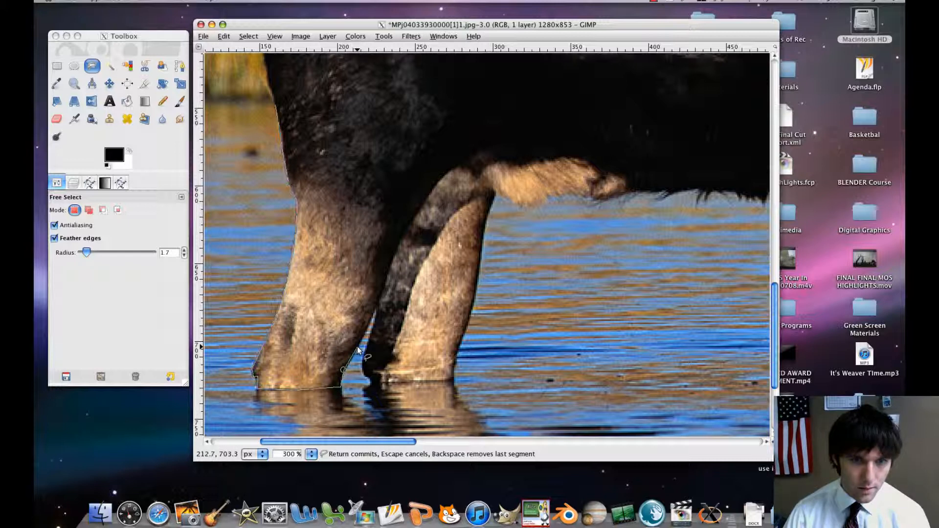
left_click(374, 308)
left_click(378, 314)
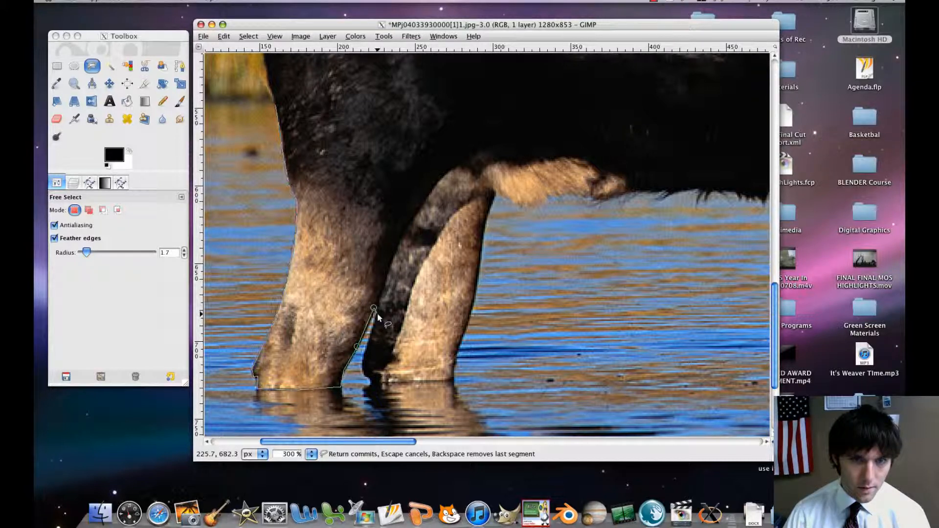
left_click(370, 341)
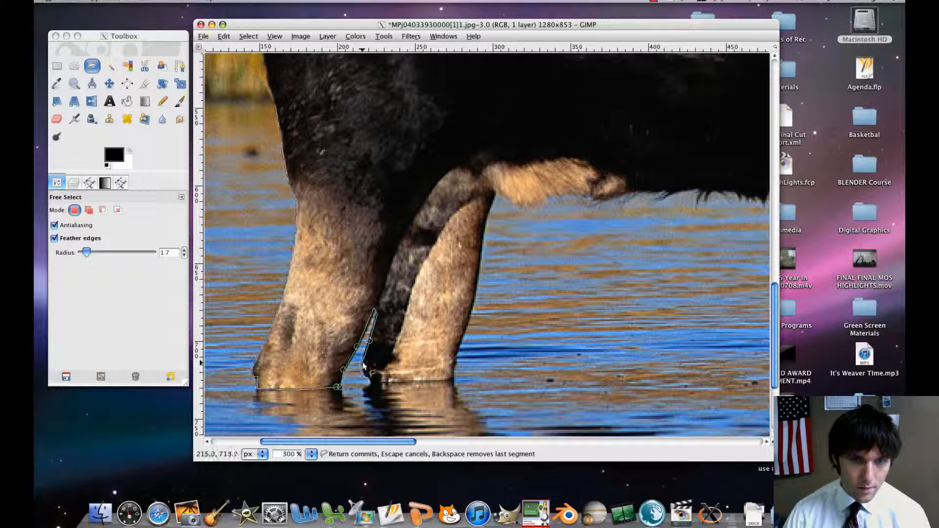
left_click(364, 361)
left_click(364, 370)
left_click(368, 376)
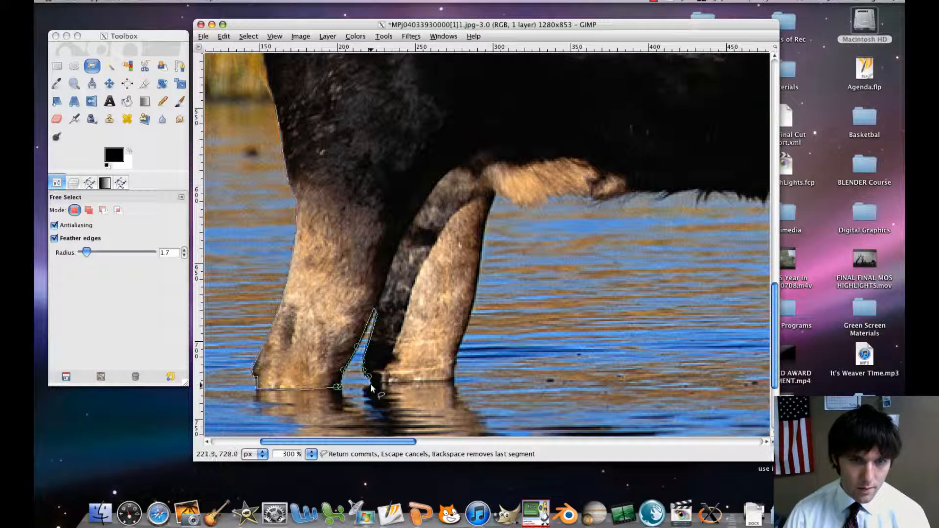
Trace along the farther hind leg's waterline and up its front edge to where it meets the belly.
left_click(453, 380)
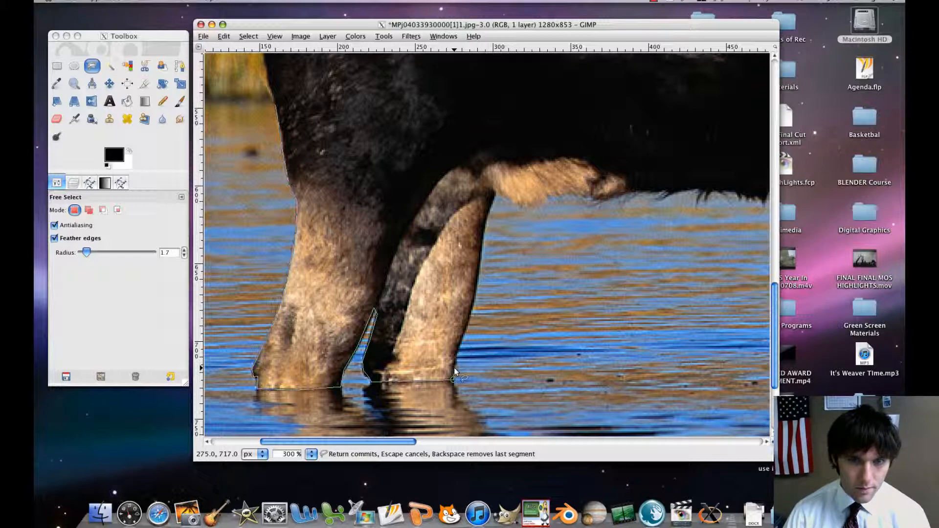
left_click(454, 368)
left_click(458, 350)
left_click(463, 331)
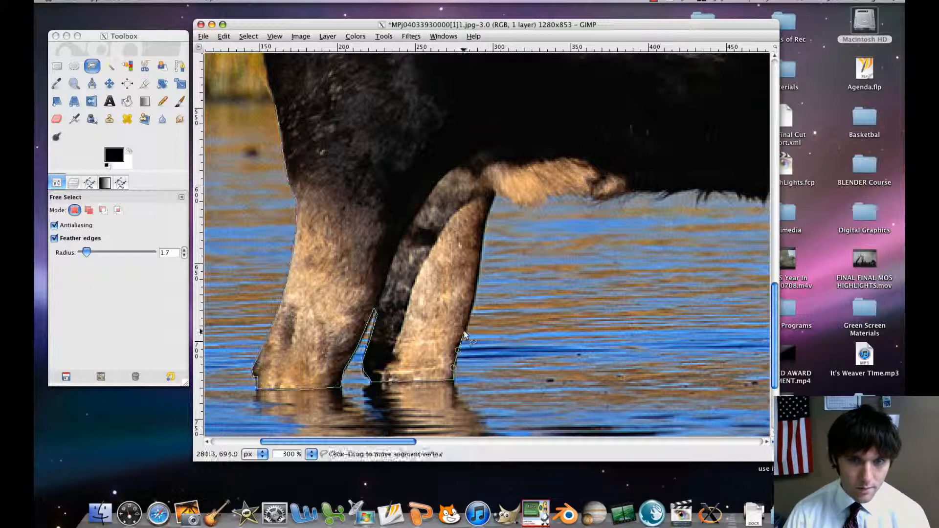
left_click(472, 304)
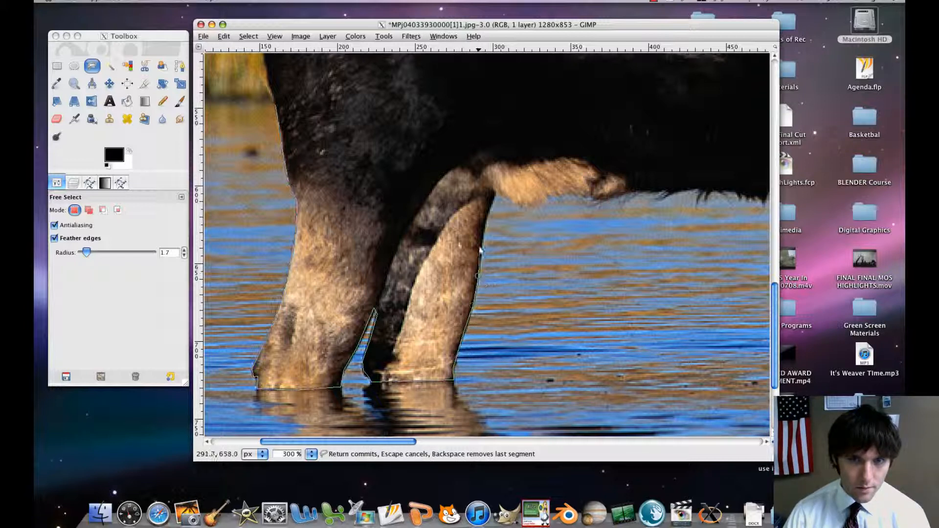
left_click(482, 233)
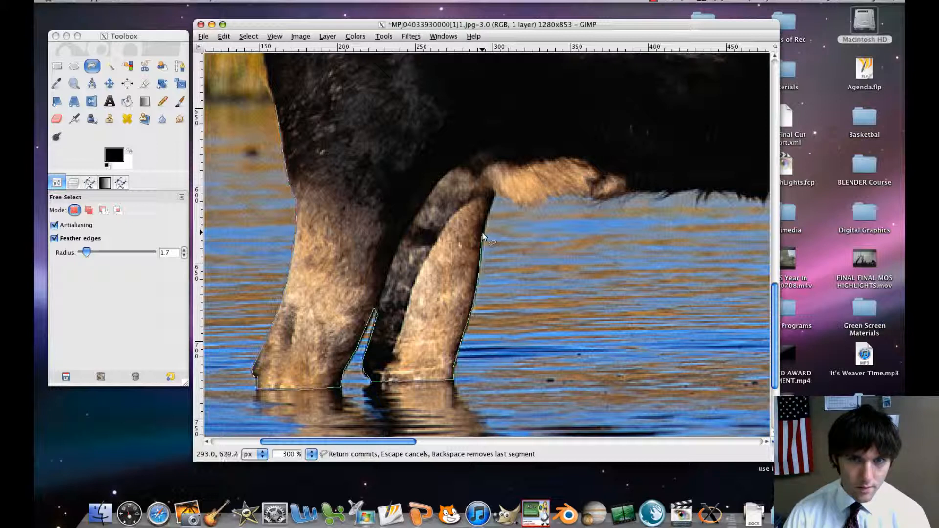
left_click(494, 193)
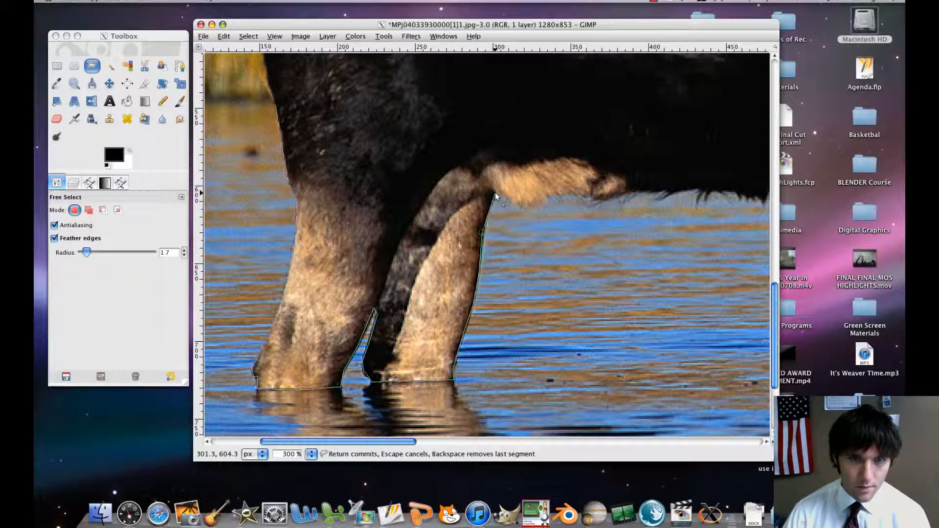
Route the outline above the hind legs through the dark body fur and close it at the starting point on the thigh.
left_click(461, 166)
scroll(497, 186, "up", 4)
scroll(498, 186, "right", 2)
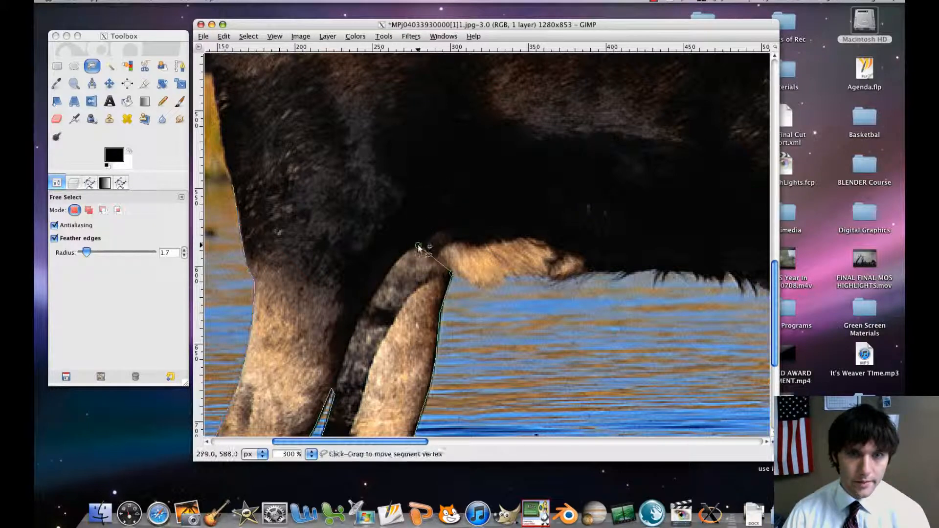
left_click(446, 184)
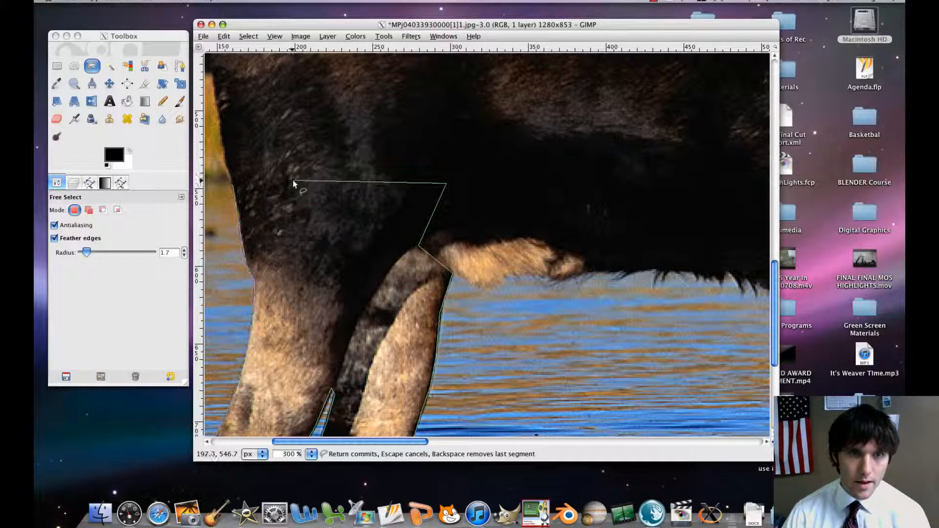
left_click_drag(446, 183, 423, 169)
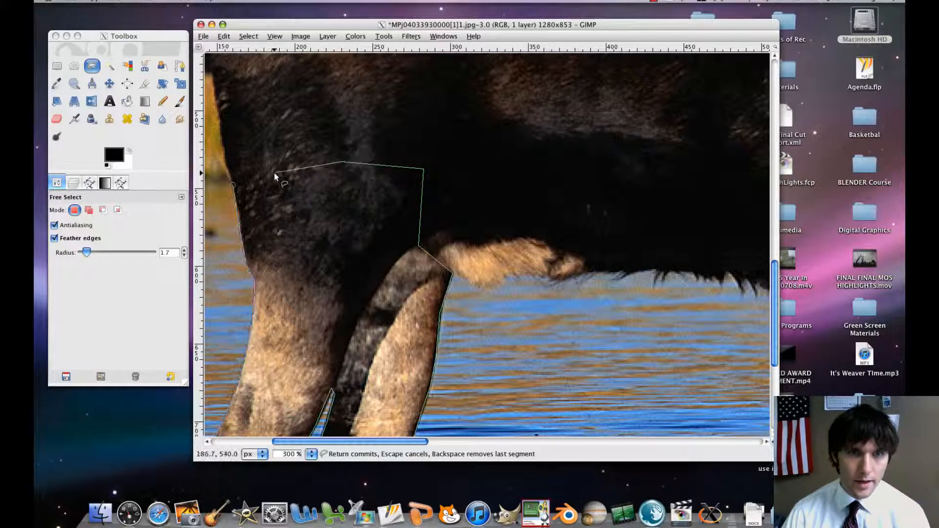
left_click(235, 186)
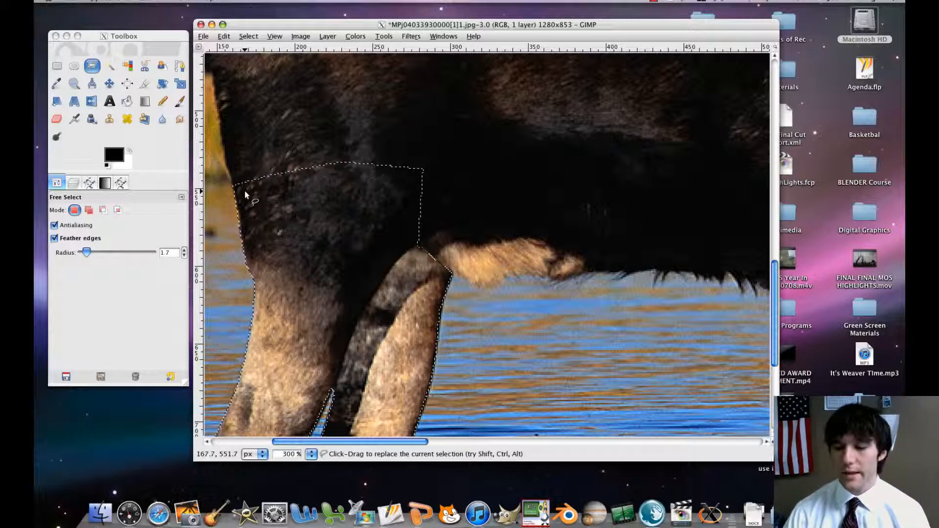
Copy the selected hind legs.
key("minus")
key("minus")
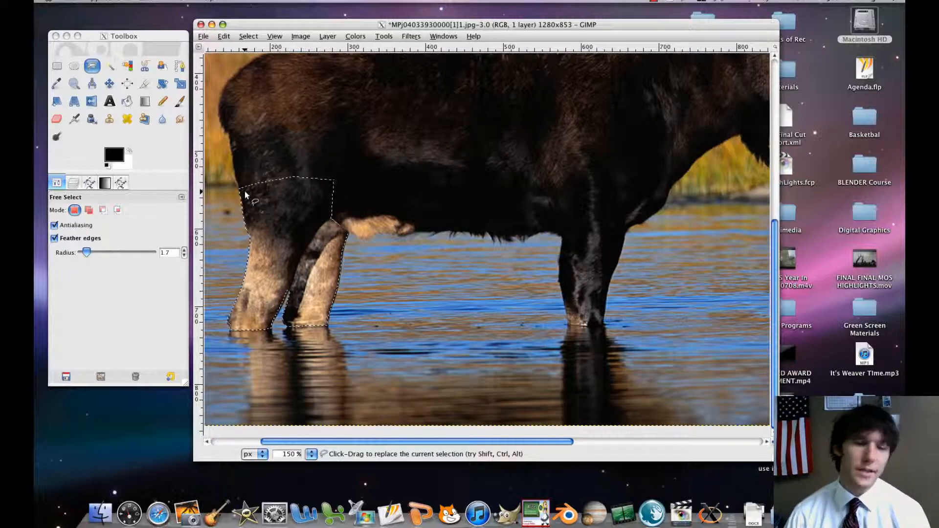
left_click_drag(273, 146, 310, 149)
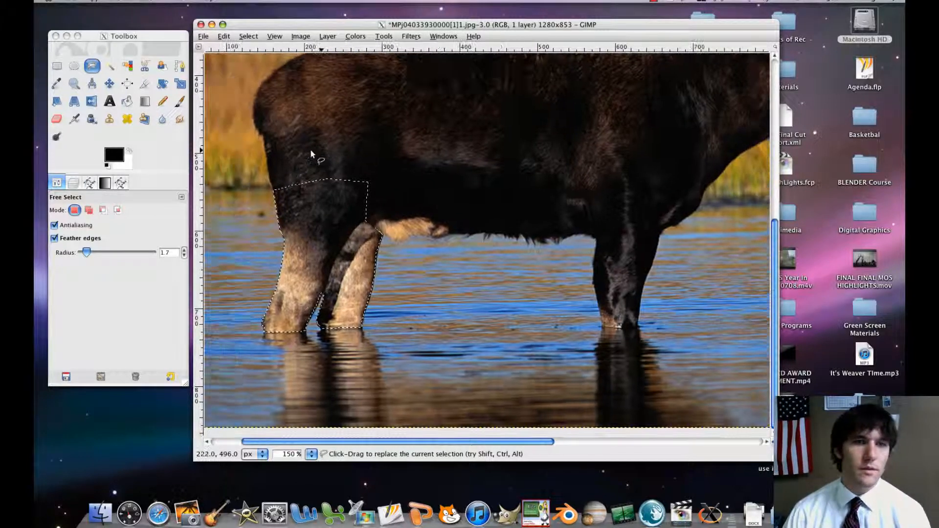
left_click(224, 36)
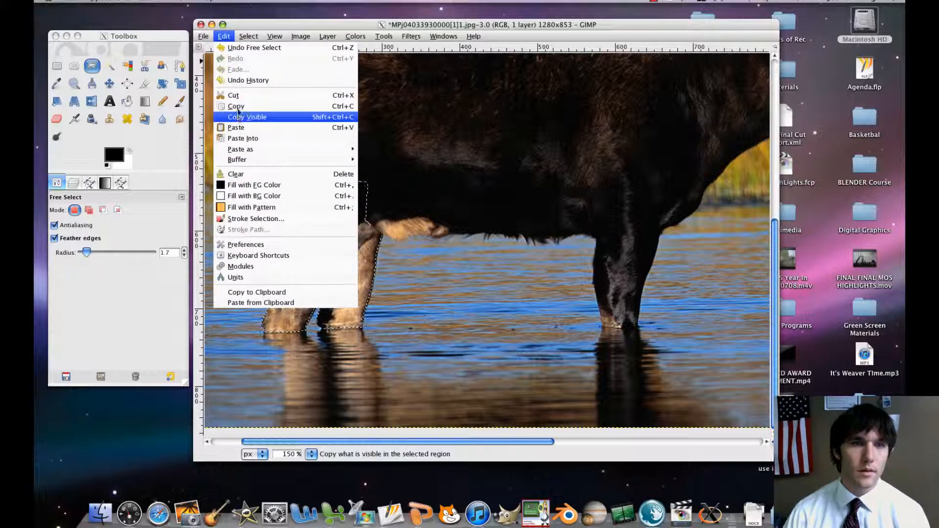
left_click(238, 116)
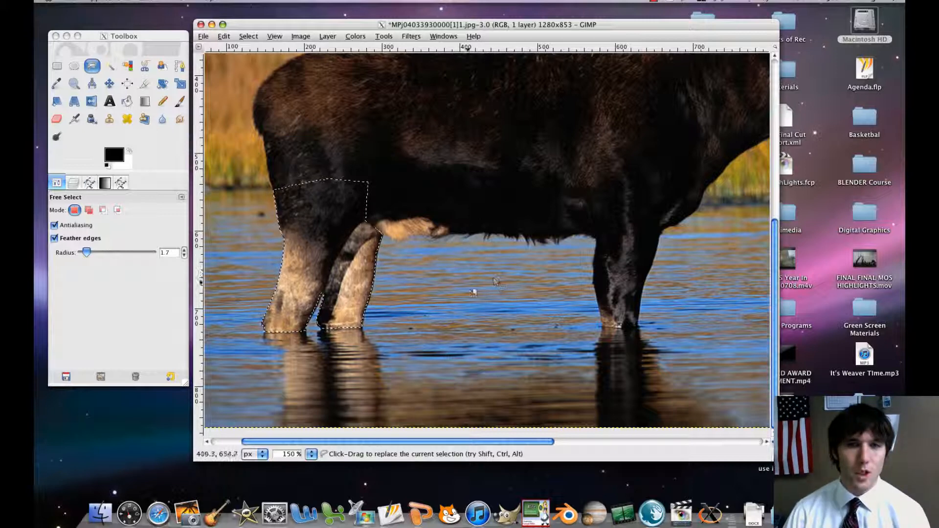
Clear the current selection and paste the copied hind legs into the photo.
left_click(250, 37)
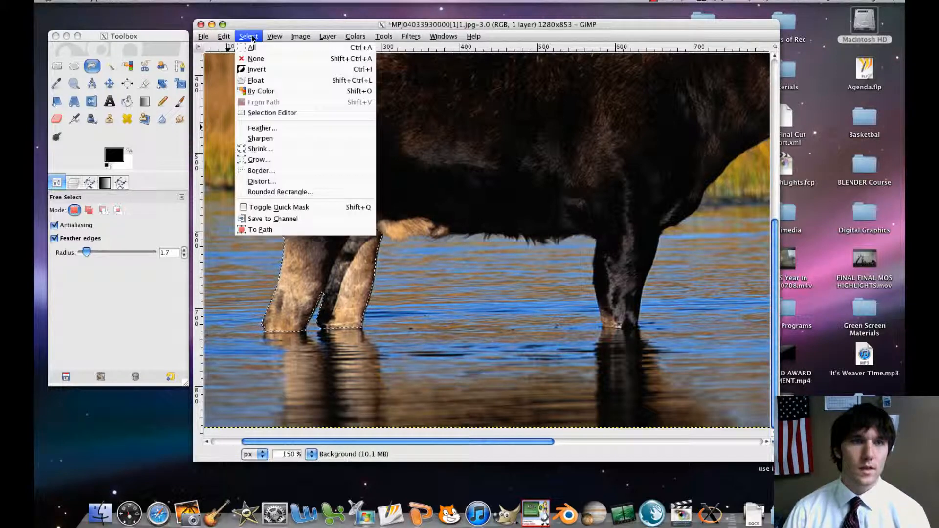
left_click(256, 58)
left_click(224, 37)
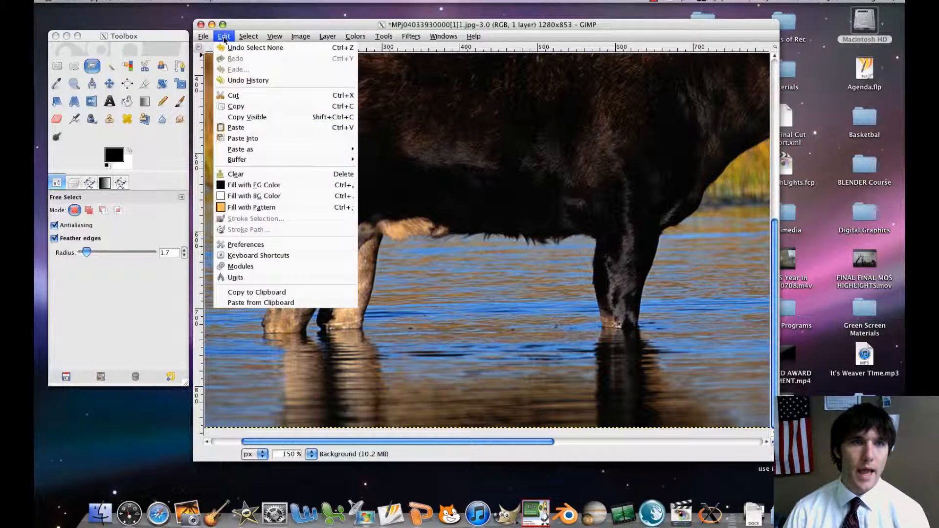
left_click(267, 128)
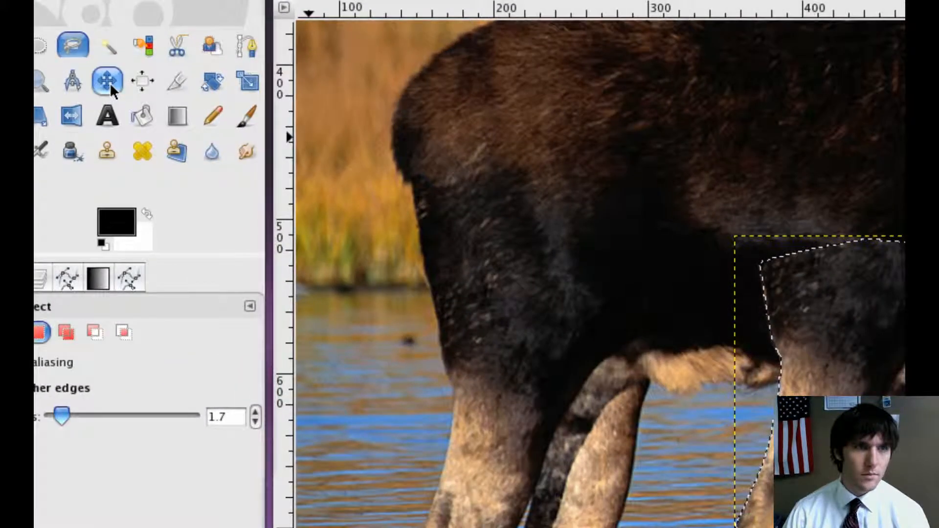
Move the pasted legs under the moose's belly, between the original hind and front legs, with their feet slightly below the originals' waterline.
left_click(109, 83)
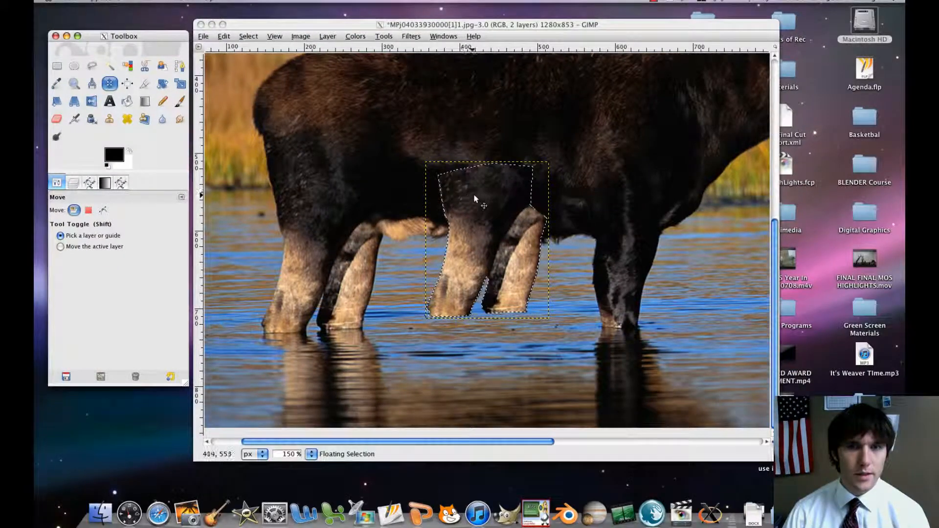
left_click(476, 195)
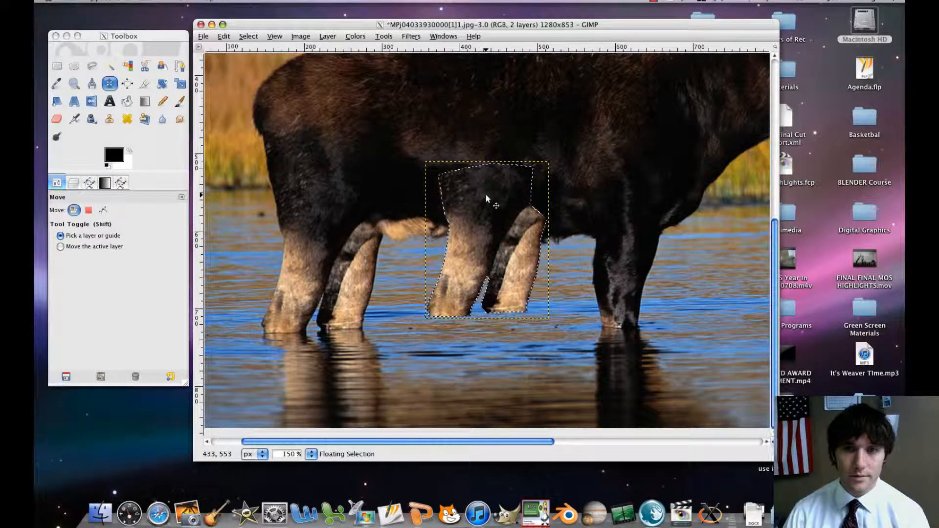
left_click_drag(486, 198, 479, 216)
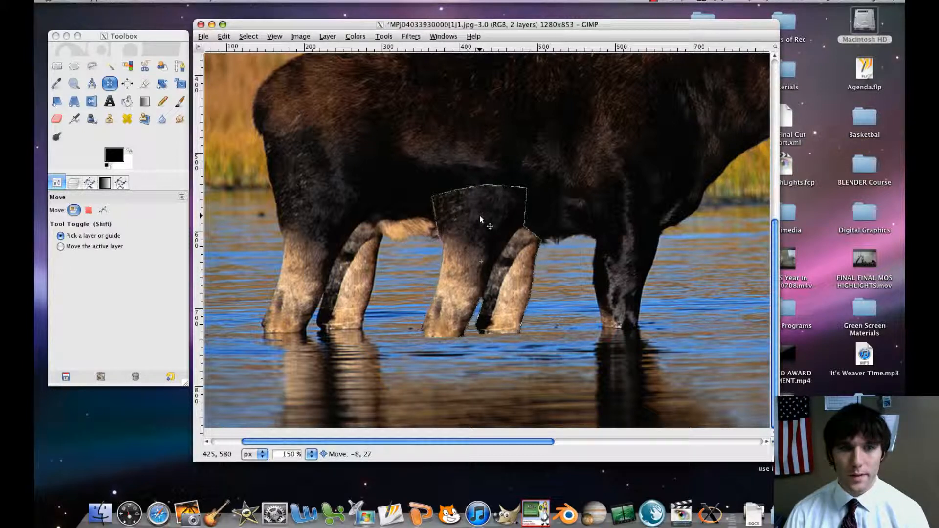
left_click_drag(480, 216, 479, 223)
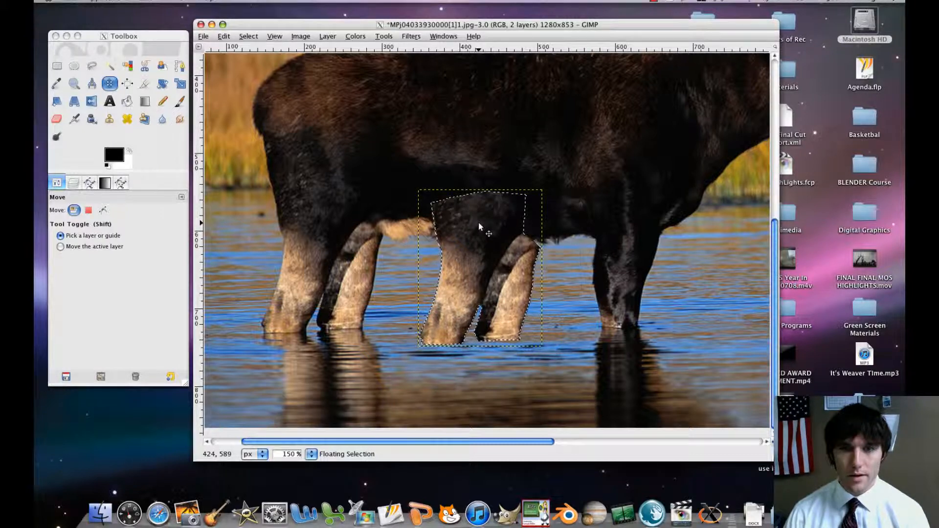
key("minus")
key("minus")
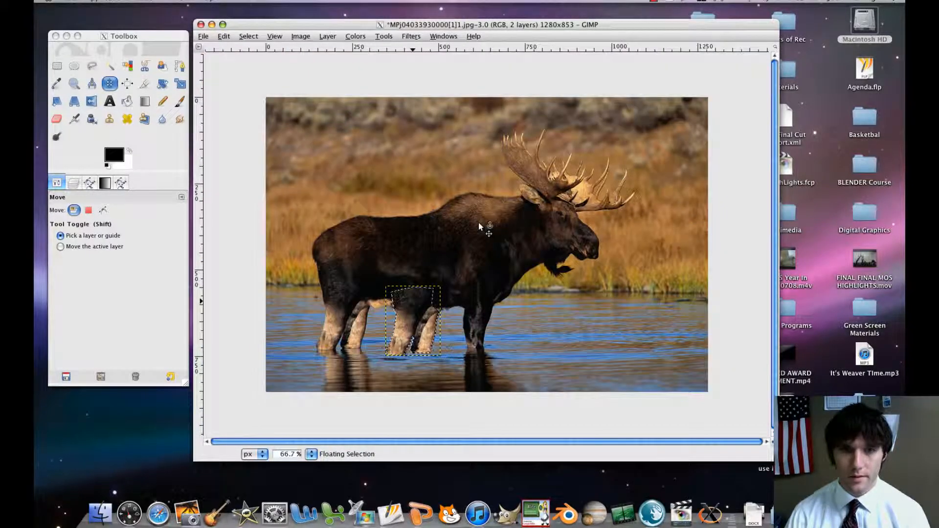
Nudge the pasted legs slightly toward the front legs and up to the waterline, and anchor them to the photo.
left_click_drag(412, 300, 419, 296)
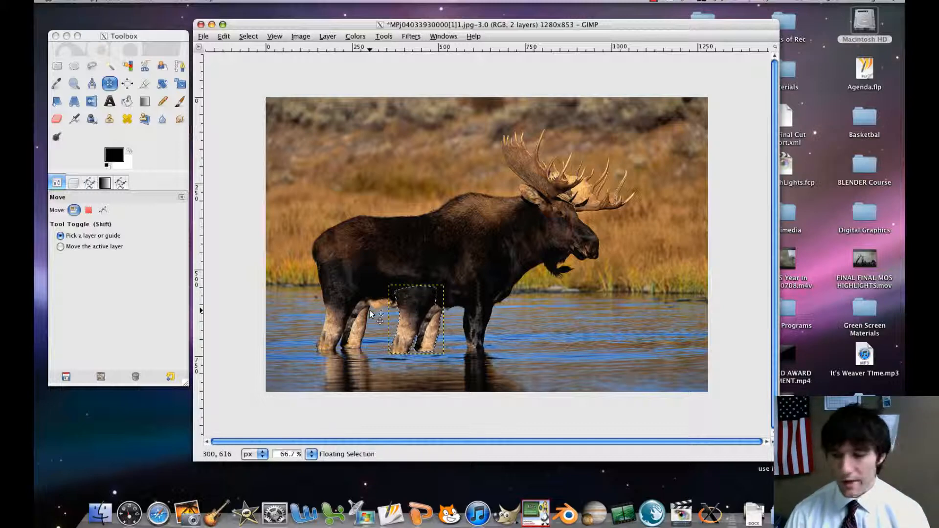
key("plus")
key("plus")
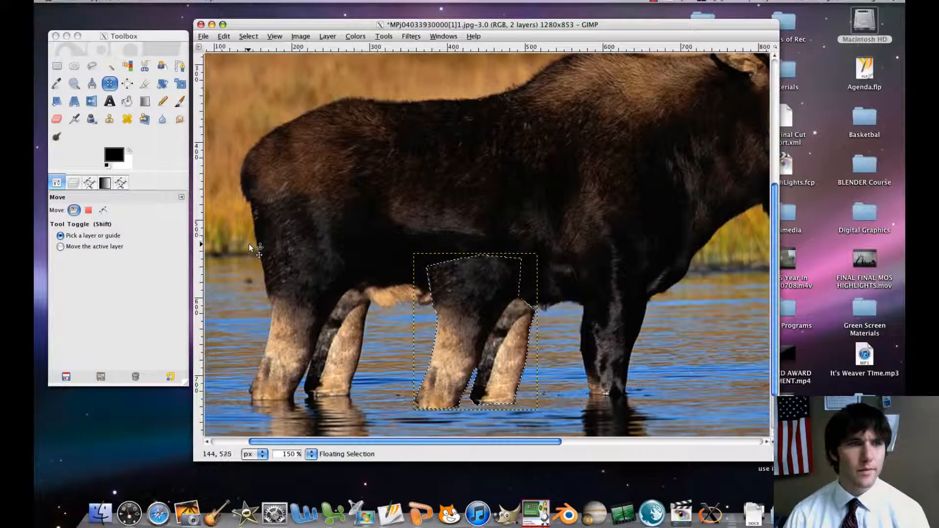
left_click(458, 225)
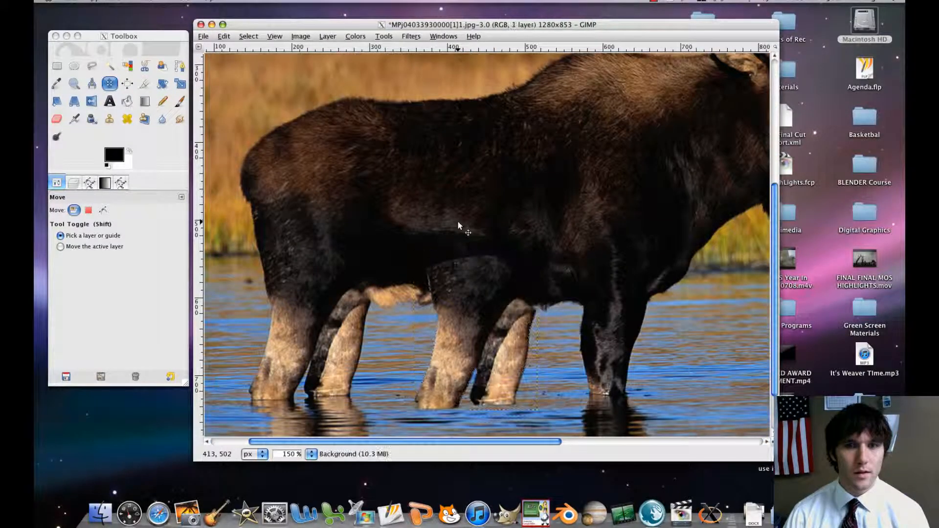
Check the layer list, try to move the anchored legs, and undo that move.
left_click(73, 183)
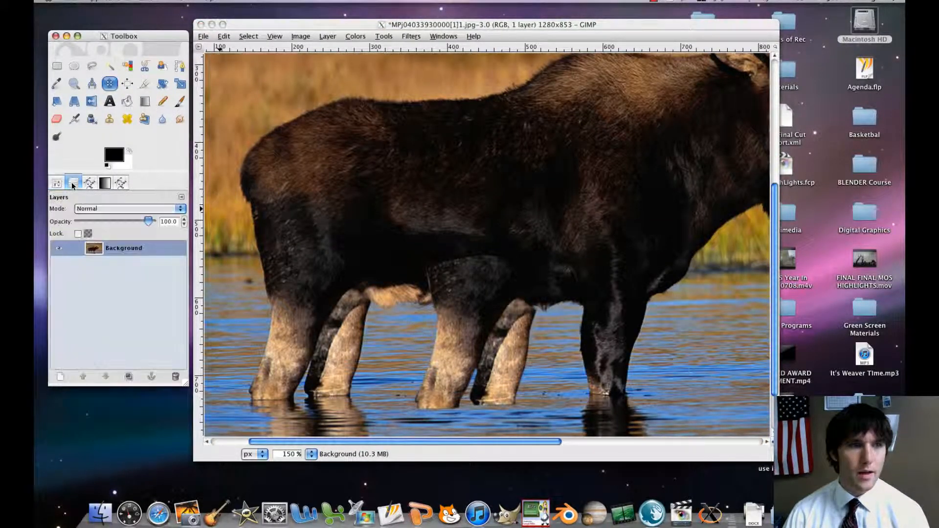
left_click(62, 185)
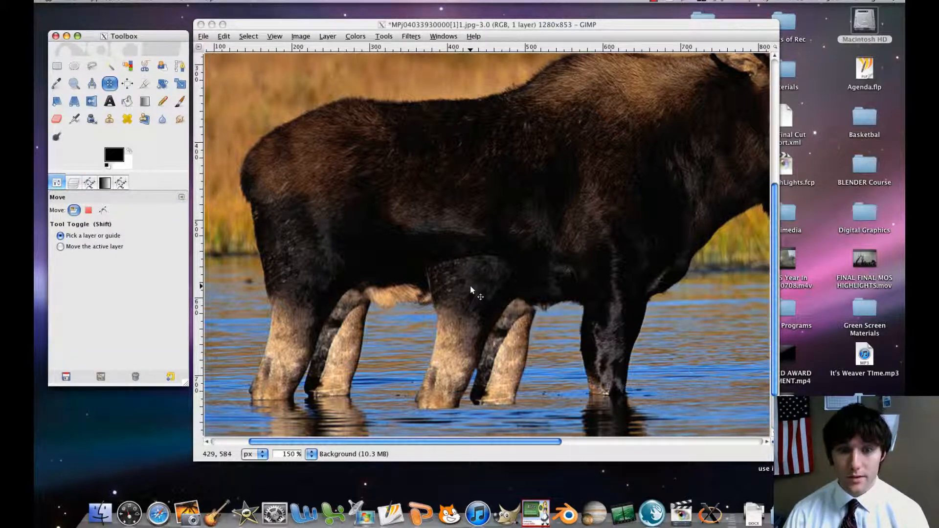
left_click(455, 283)
left_click_drag(481, 293, 422, 269)
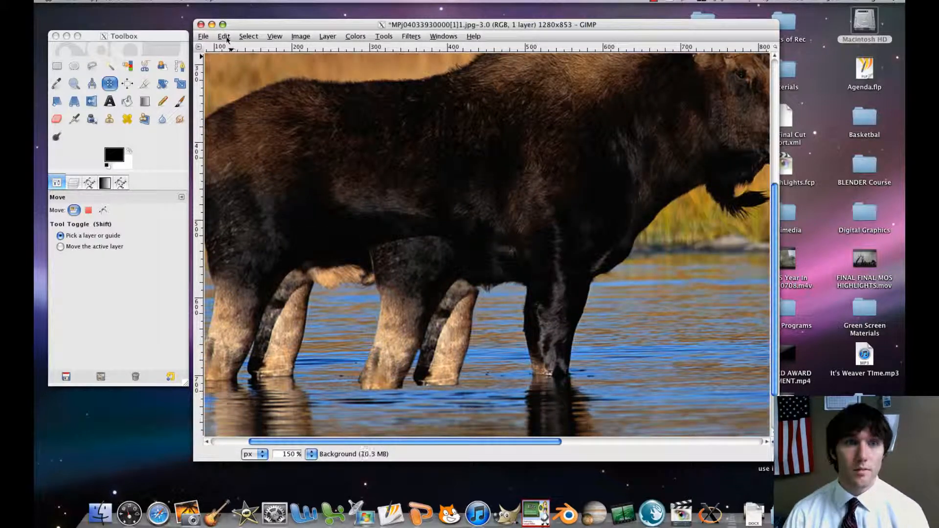
left_click(223, 35)
left_click(235, 54)
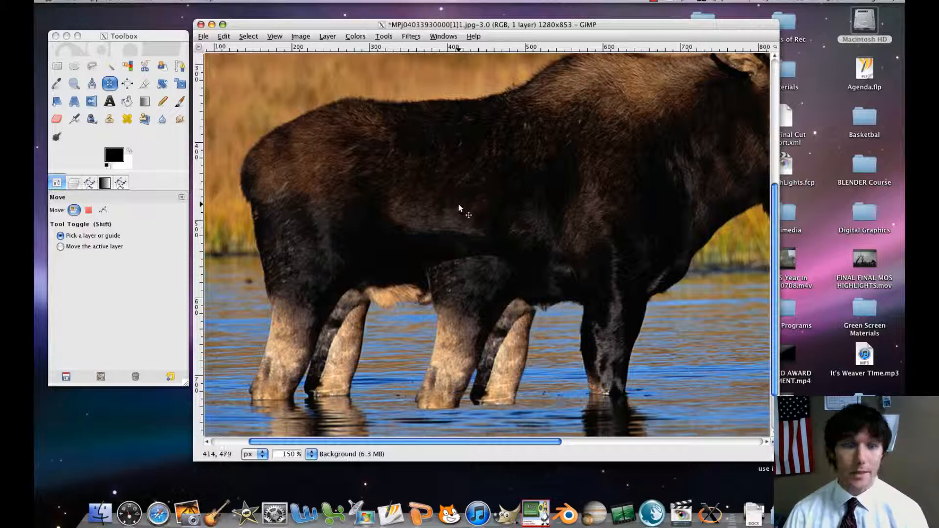
Examine the seam between the added legs and the belly fur, both on the whole moose and up close.
left_click_drag(460, 205, 436, 194)
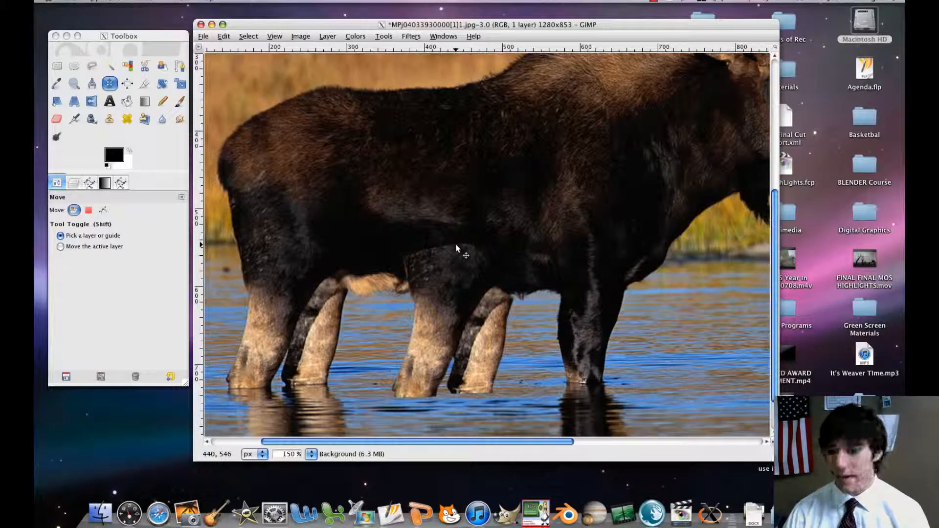
key("minus")
key("minus")
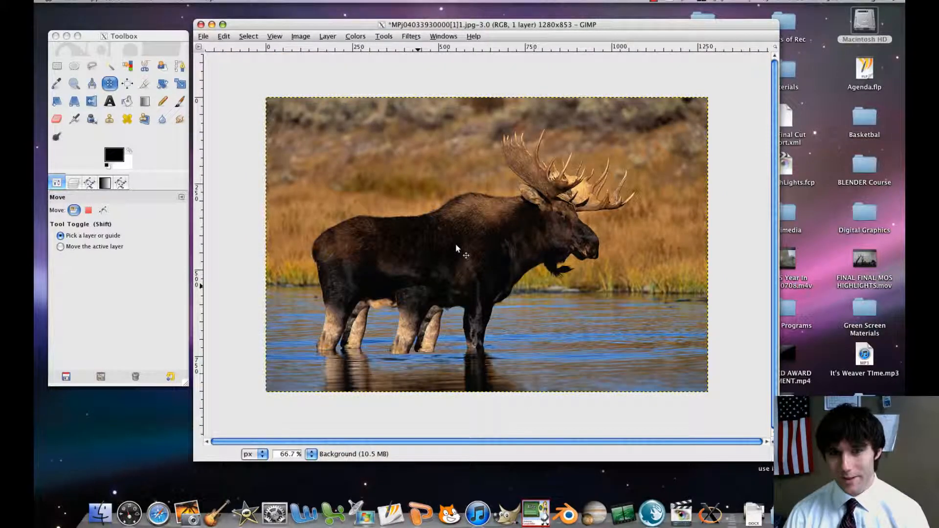
key("plus")
key("plus")
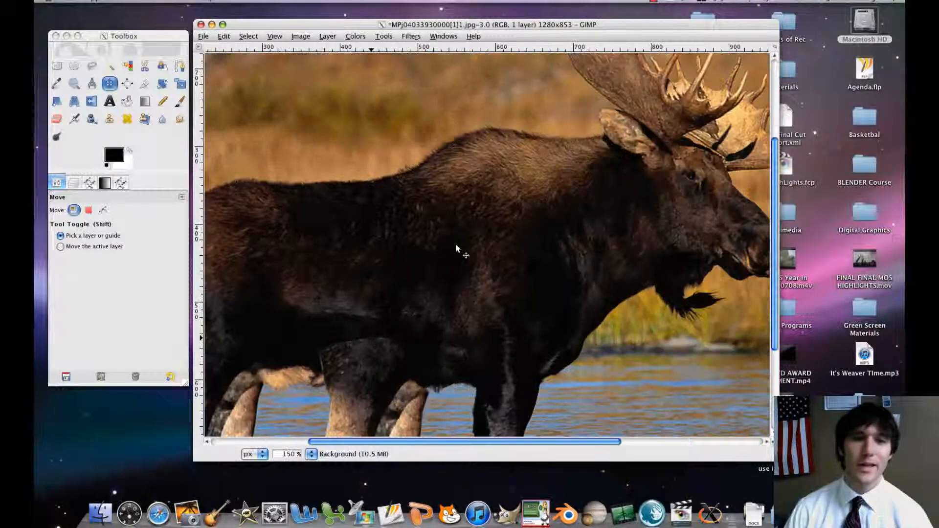
left_click_drag(351, 307, 377, 251)
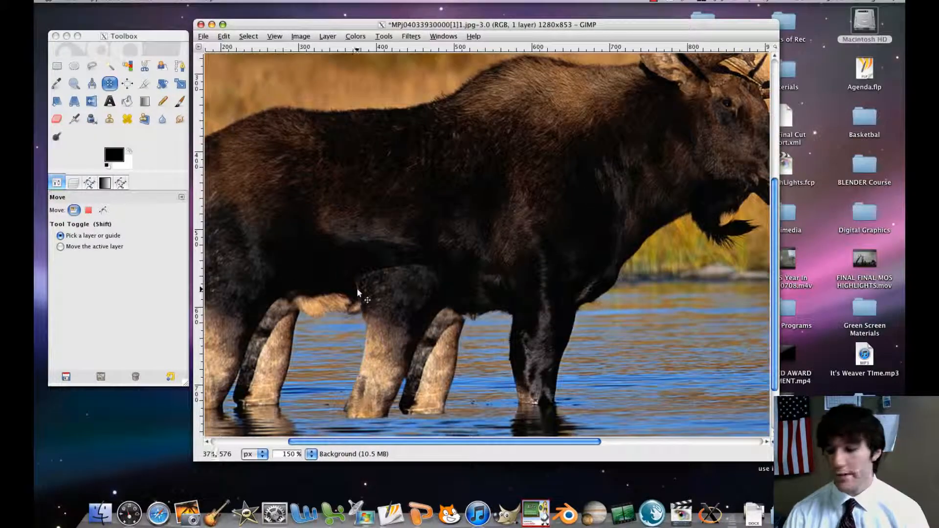
key("plus")
key("plus")
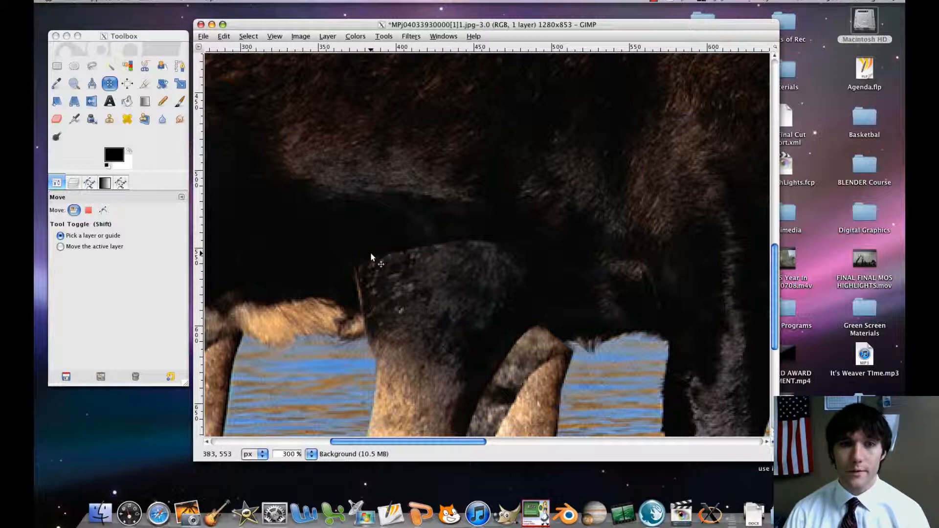
Set up the Clone tool with a brush scale of 0.98 and sample the dark belly fur just above the added legs.
left_click_drag(130, 37, 142, 34)
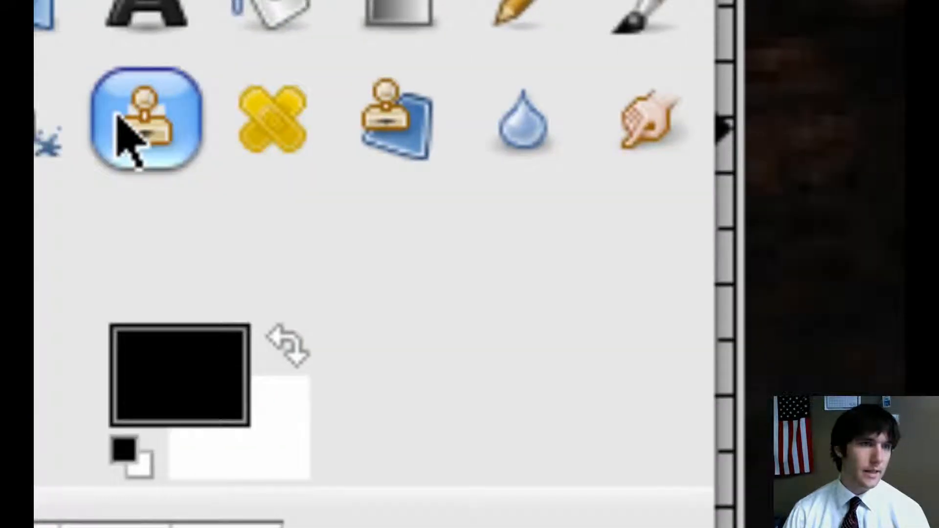
left_click(117, 115)
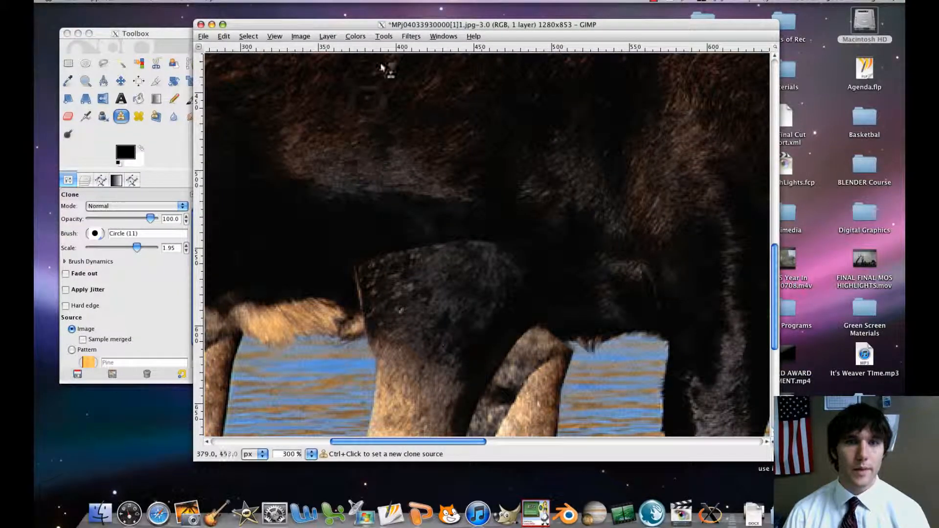
left_click_drag(411, 24, 421, 24)
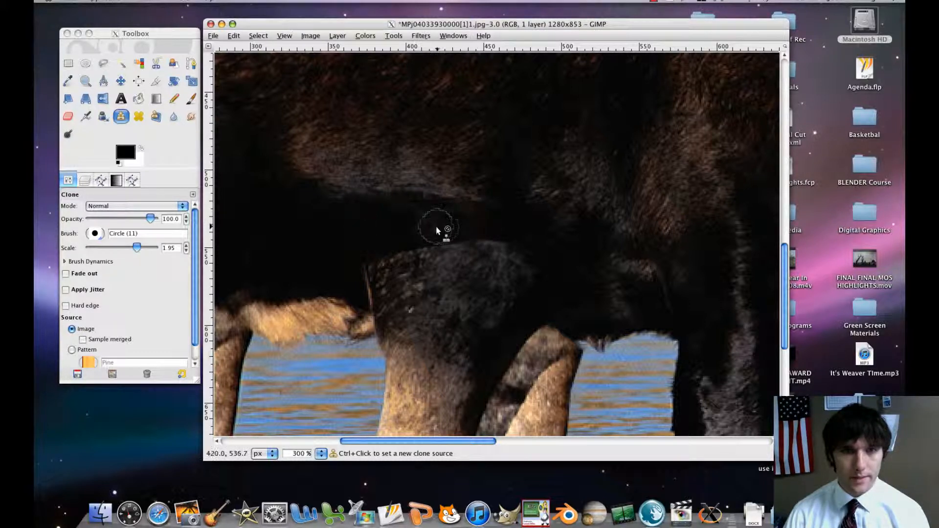
left_click(137, 249)
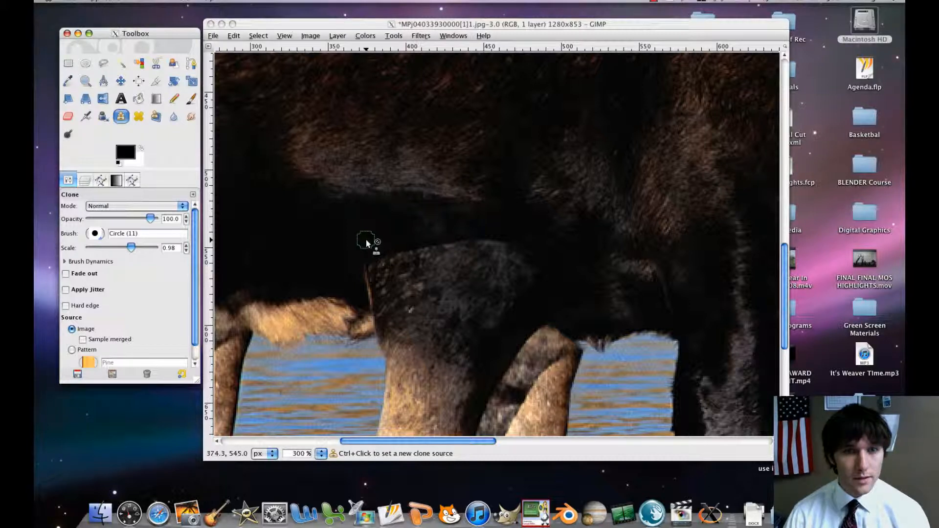
key("ctrl")
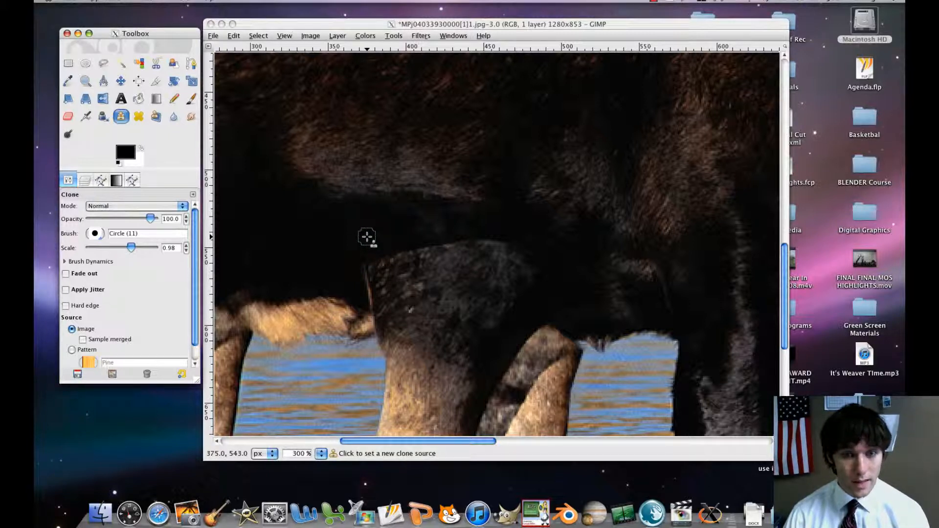
left_click(368, 234, "ctrl")
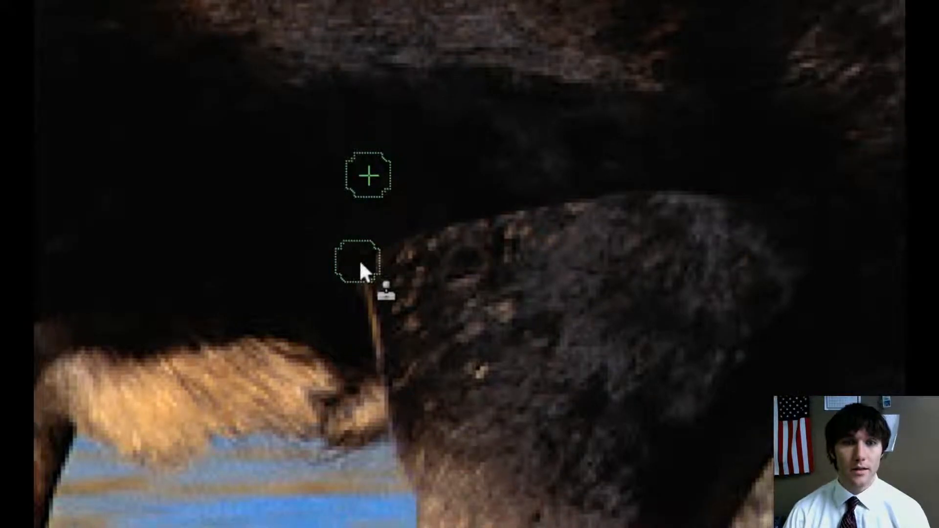
Clone dark fur along the upper edge of the added thigh to soften its seam with the belly.
mouse_move(361, 262)
left_mouse_down()
mouse_move(446, 248)
mouse_move(487, 267)
left_mouse_up()
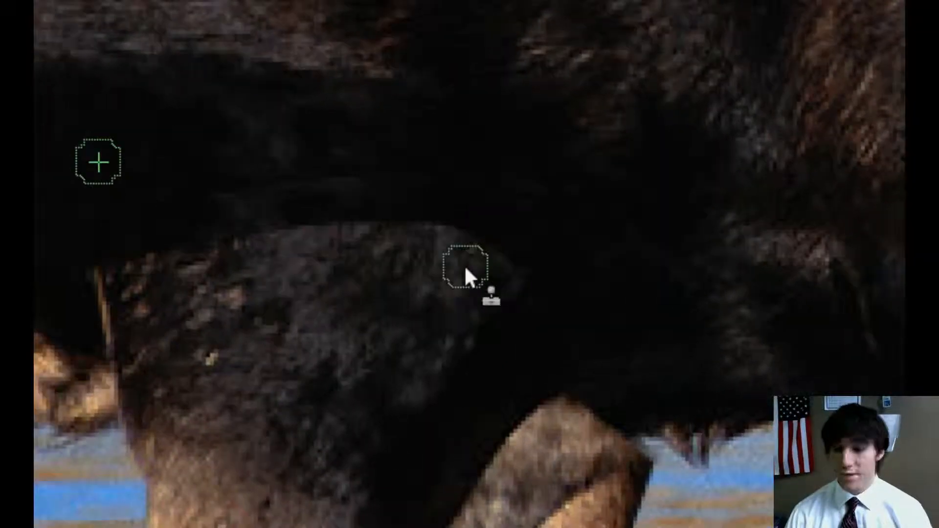
scroll(464, 265, "down", 4)
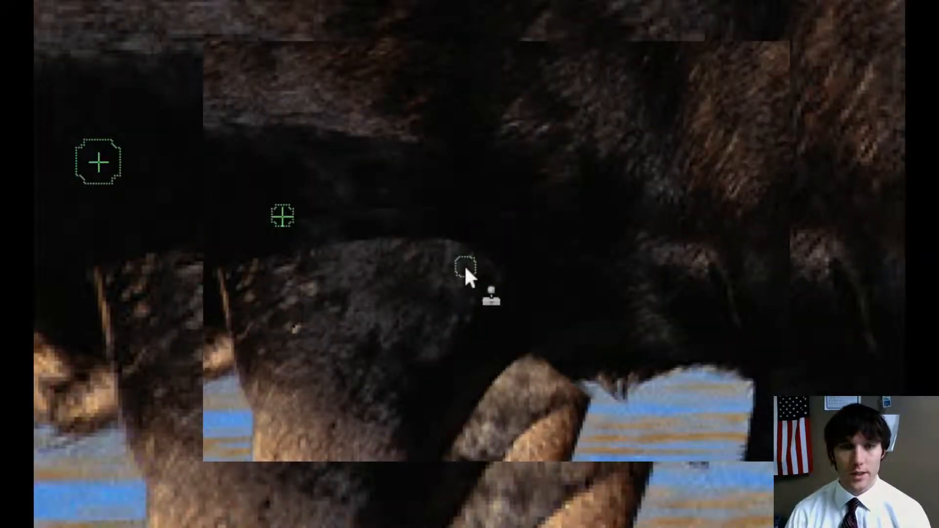
scroll(465, 268, "down", 1)
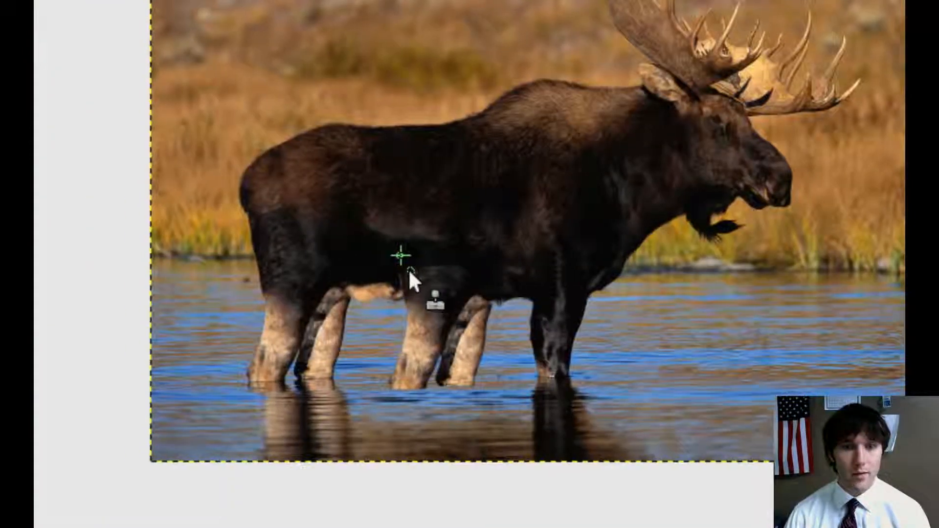
scroll(409, 269, "down", 1)
scroll(410, 270, "up", 3)
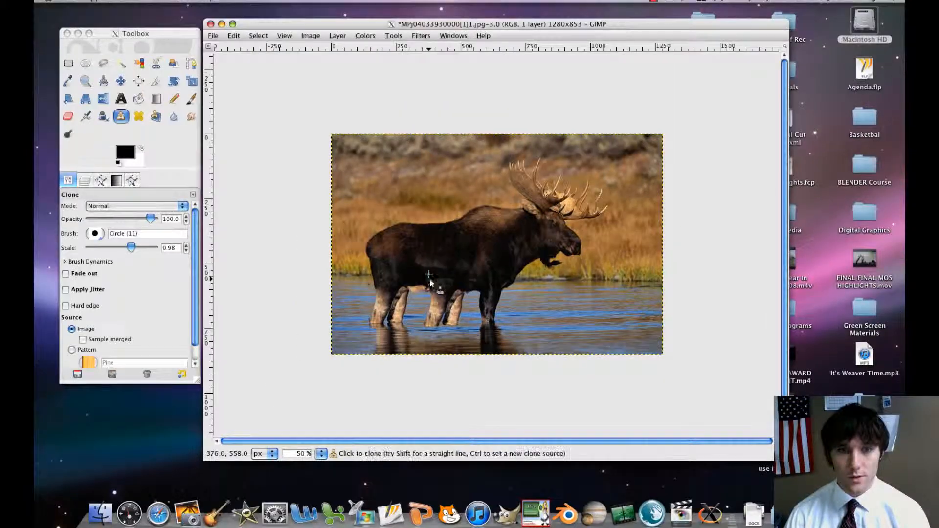
scroll(426, 286, "up", 5)
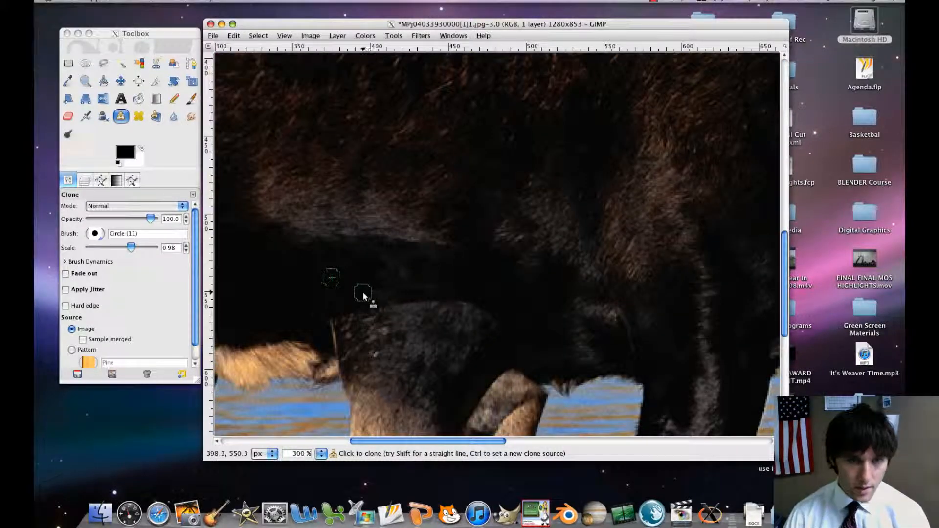
Paint a second, slightly lower pass of cloned dark fur across the added thigh and check the blend on the whole moose.
scroll(367, 289, "down", 3)
scroll(367, 288, "left", 2)
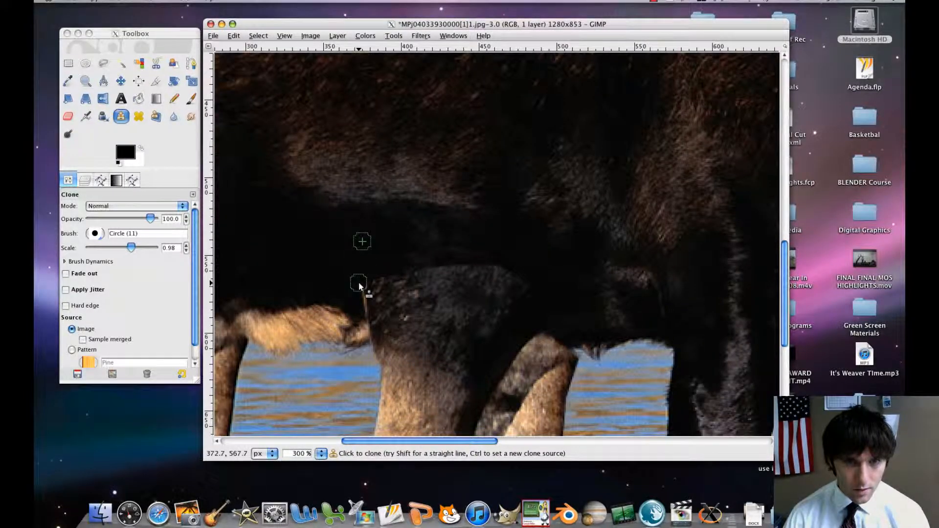
mouse_move(359, 286)
left_mouse_down()
mouse_move(490, 272)
mouse_move(520, 293)
left_mouse_up()
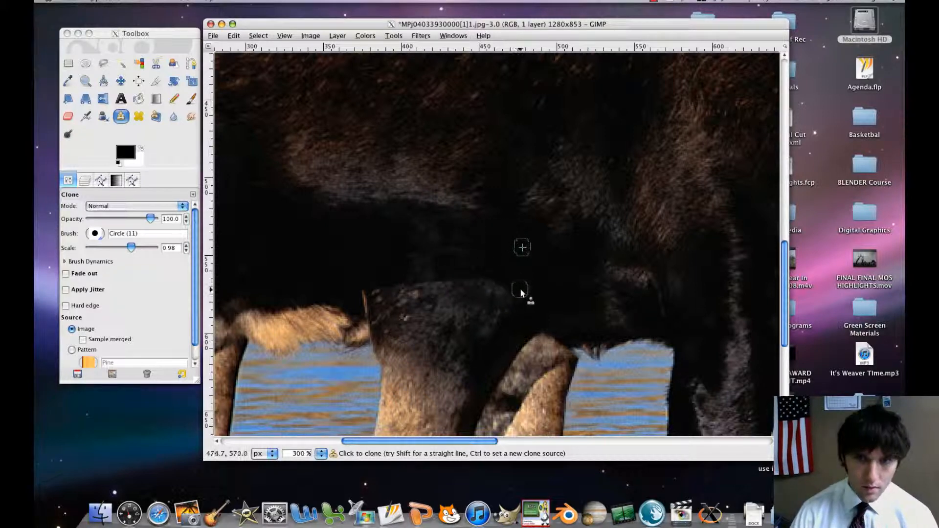
key("minus")
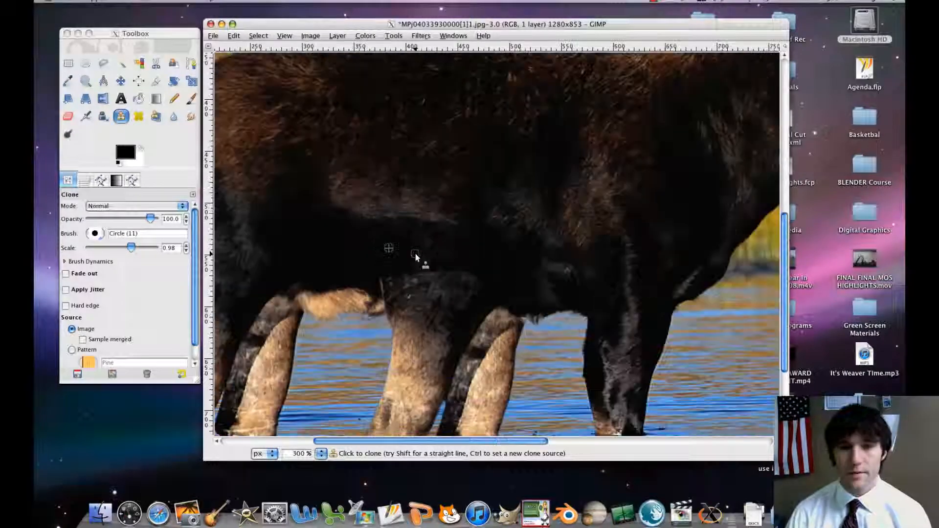
key("minus")
key("minus")
key("minus")
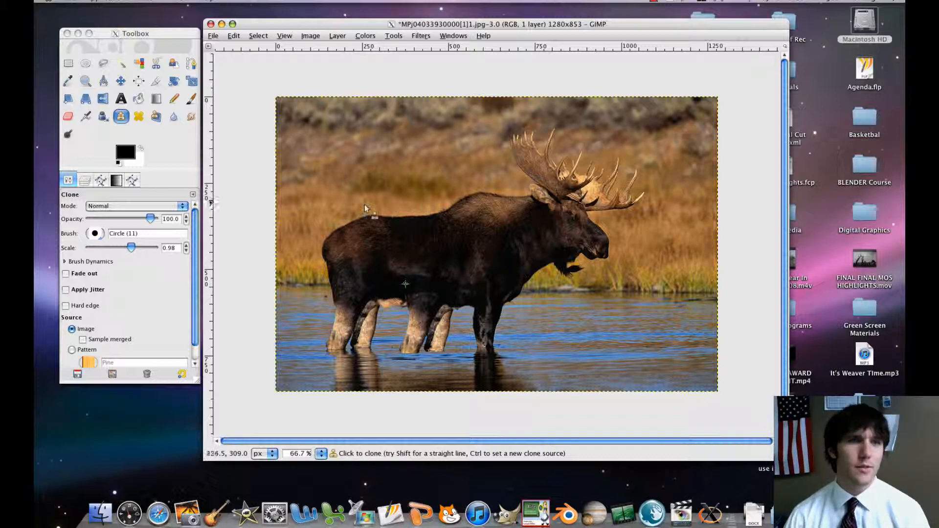
Start a Free Select outline of the moose's head at the brow under the antler and trace down the nose bridge to the muzzle.
left_click(102, 64)
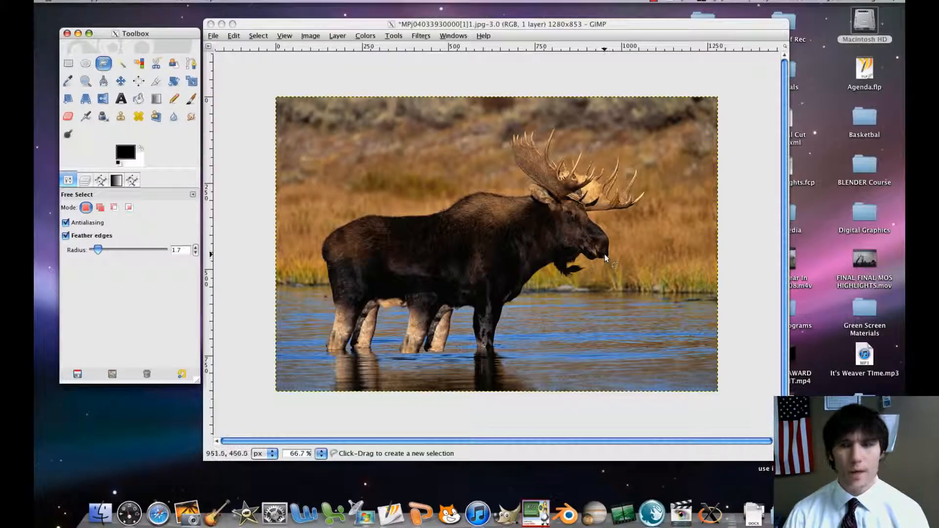
left_click(605, 258)
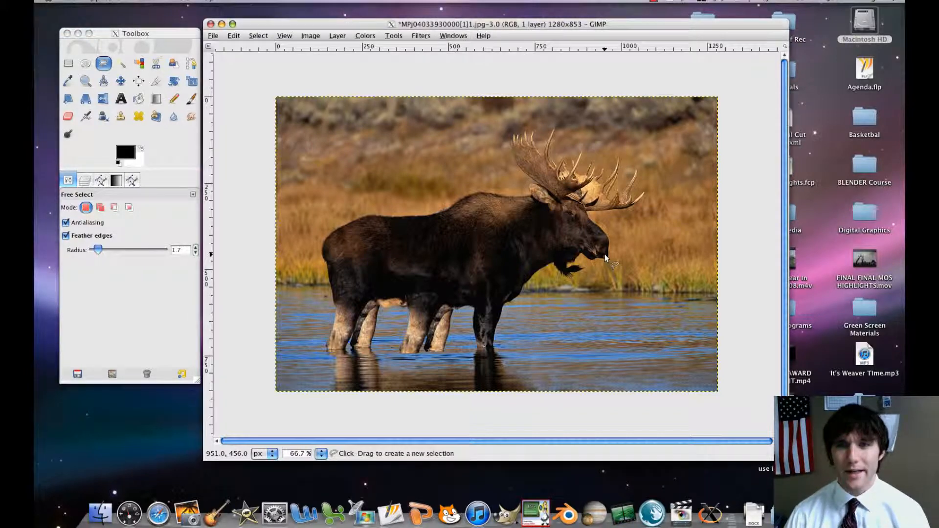
scroll(605, 254, "up", 4)
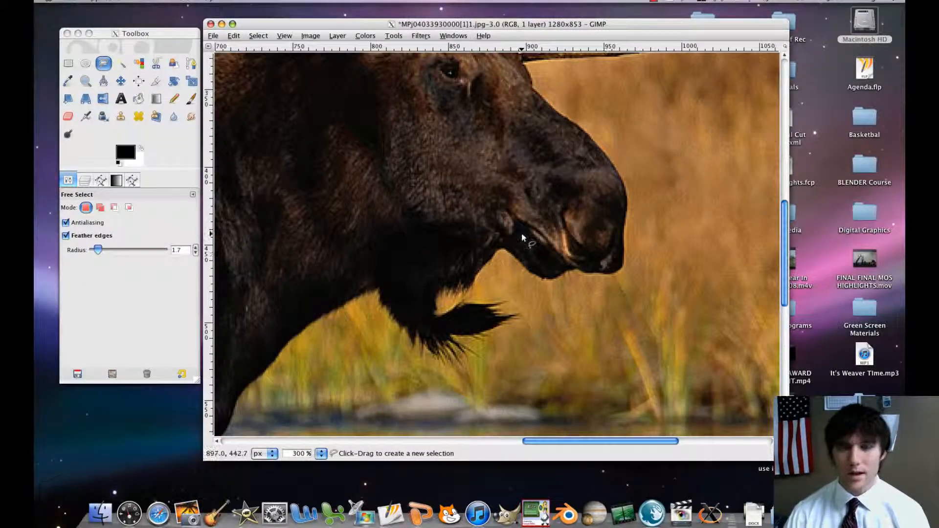
scroll(470, 201, "up", 5)
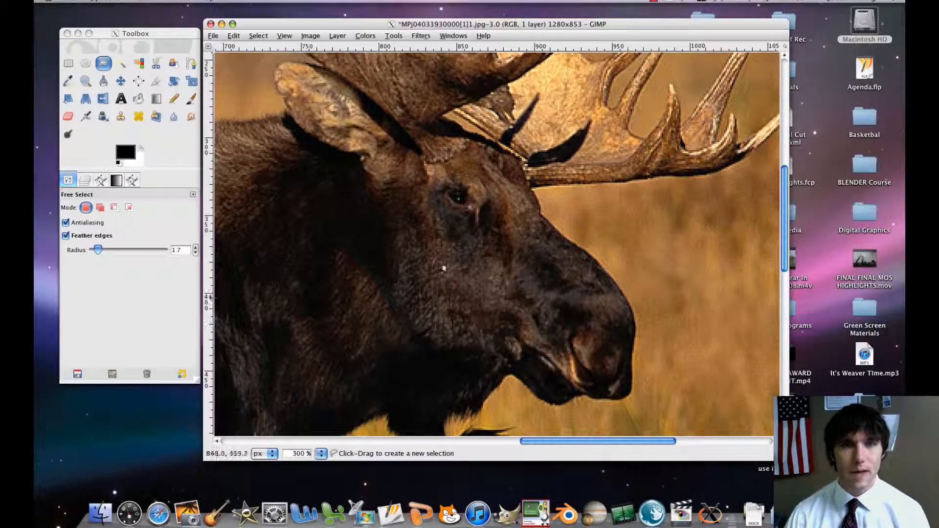
left_click(522, 163)
left_click(524, 174)
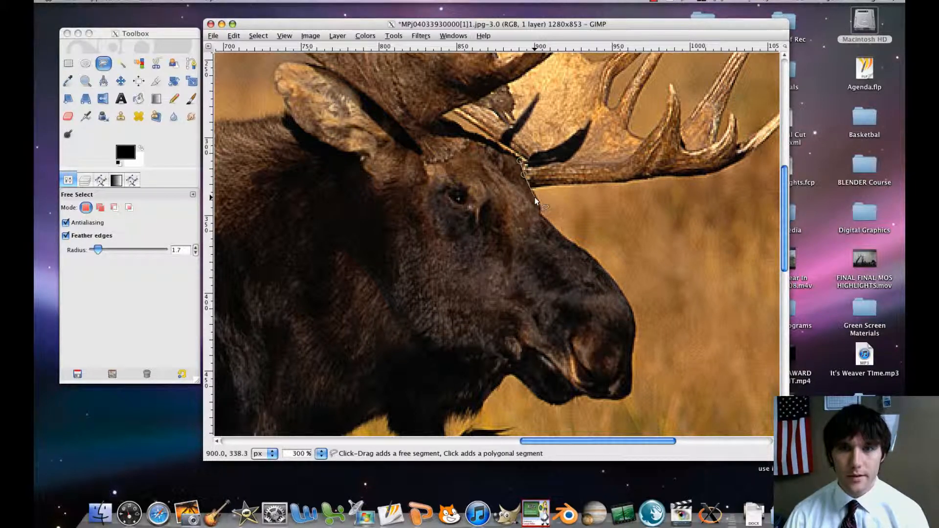
left_click(535, 195)
left_click(539, 213)
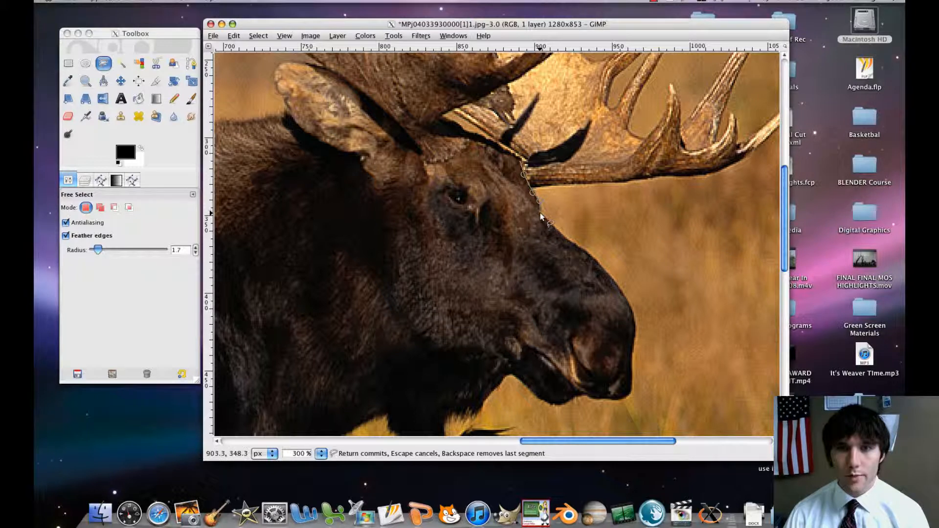
left_click(564, 238)
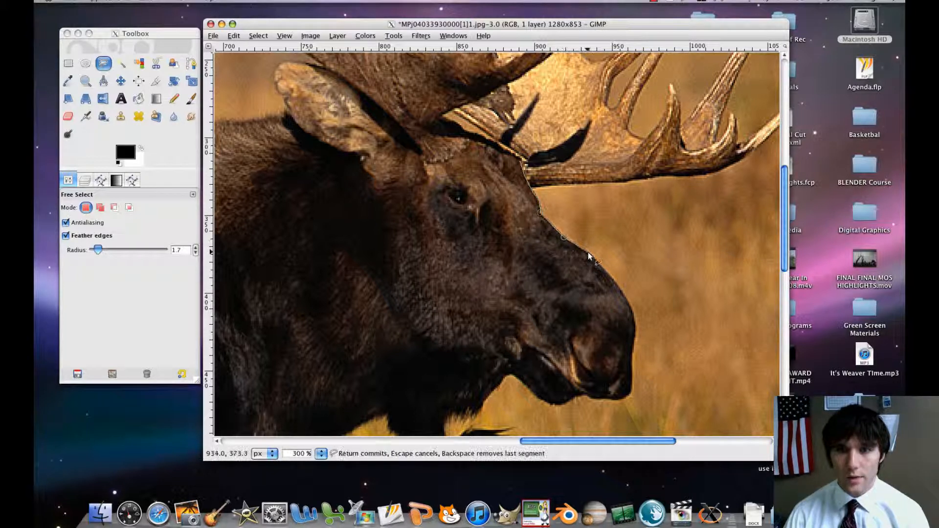
left_click(616, 283)
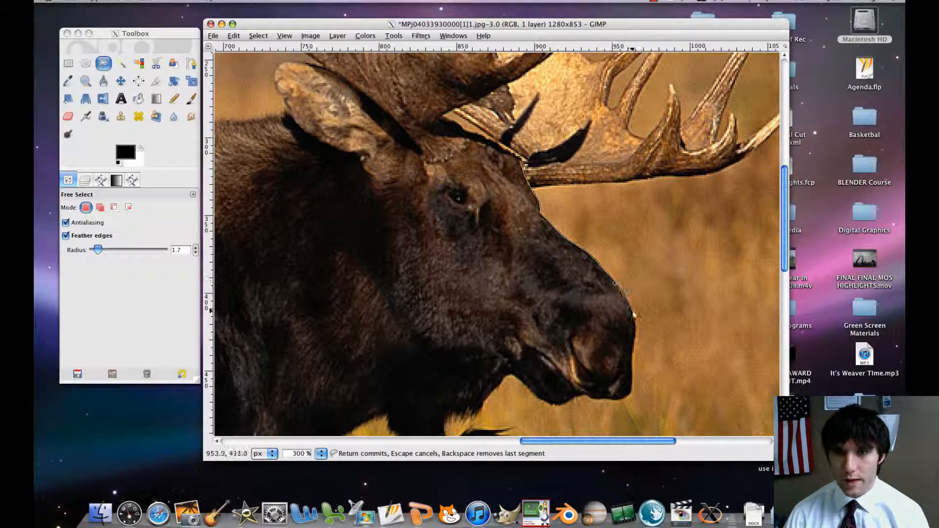
left_click(630, 307)
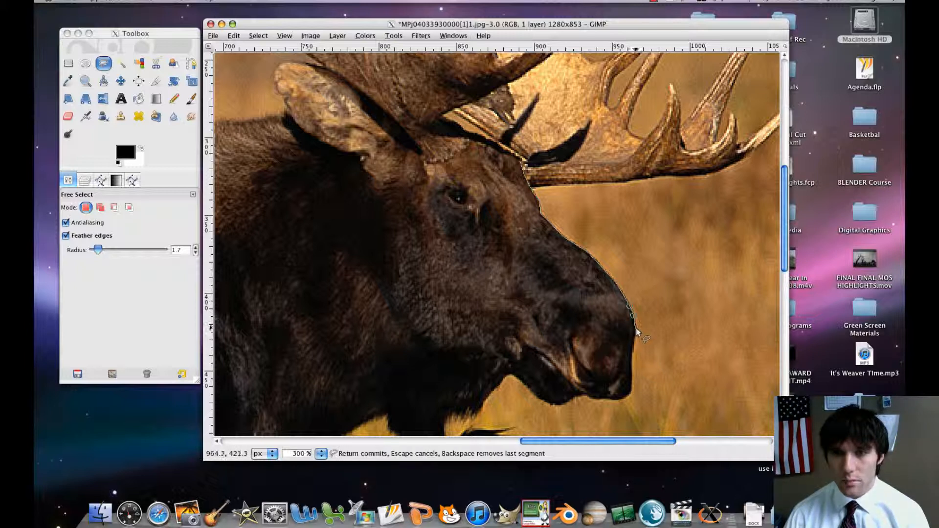
Continue the Free Select outline down the front of the muzzle and around beneath the nose to the lower lip.
left_click(634, 343)
left_click(632, 357)
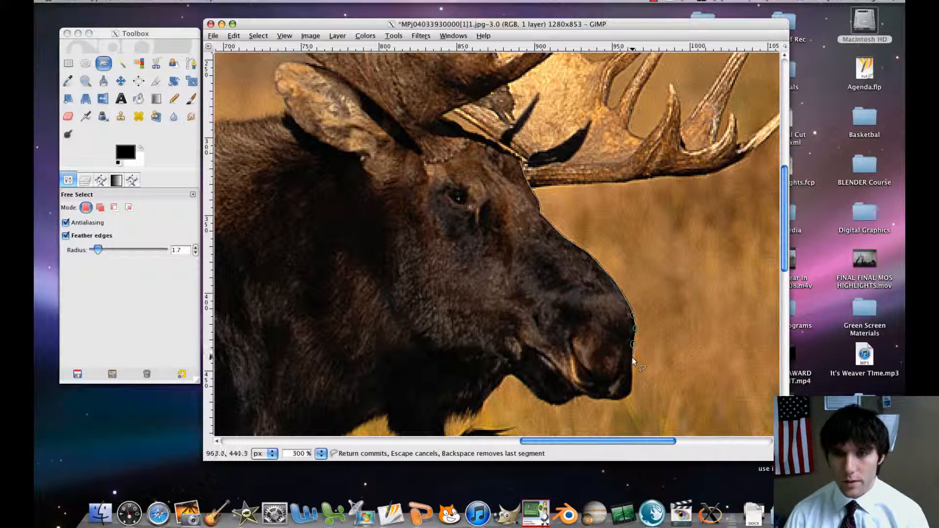
left_click(631, 381)
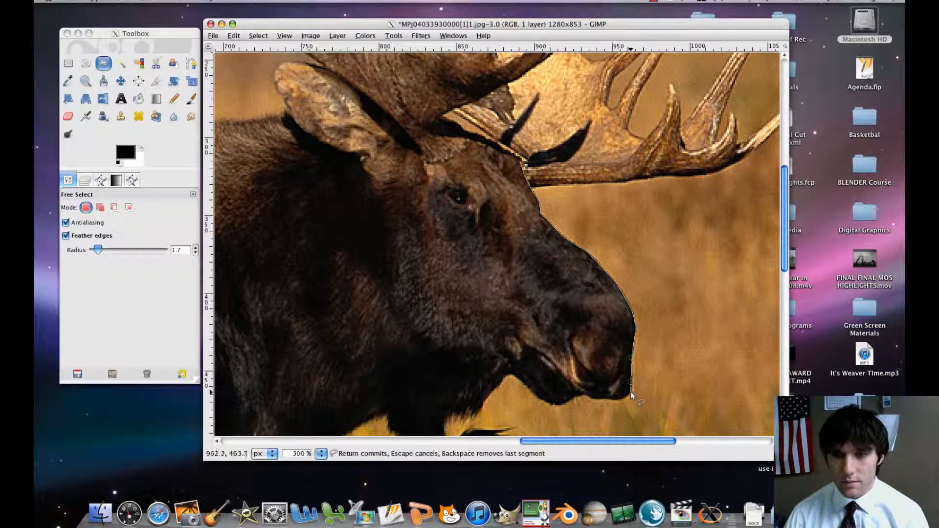
left_click(626, 400)
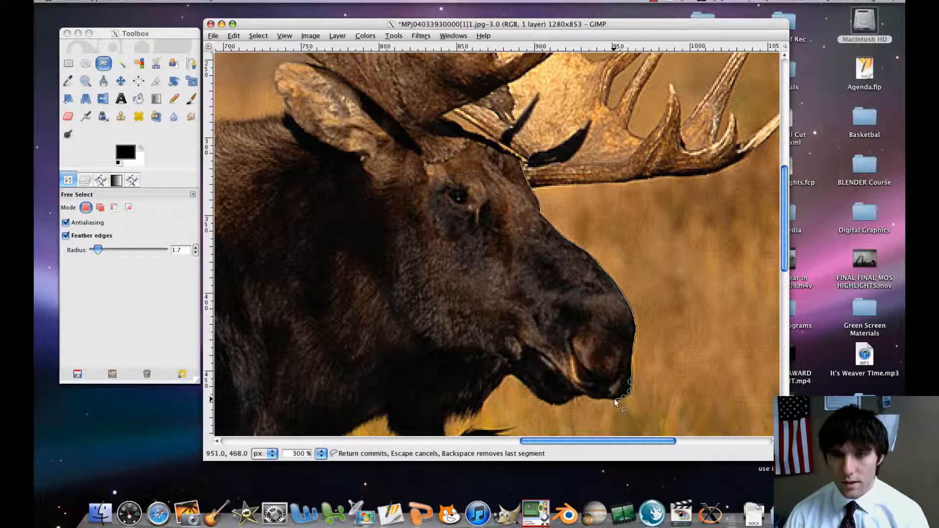
left_click(615, 398)
left_click(576, 394)
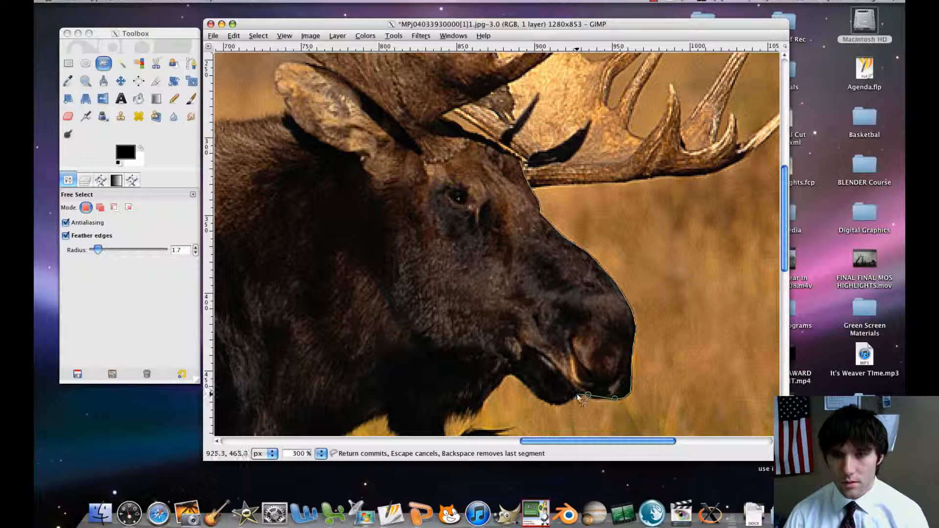
left_click(568, 402)
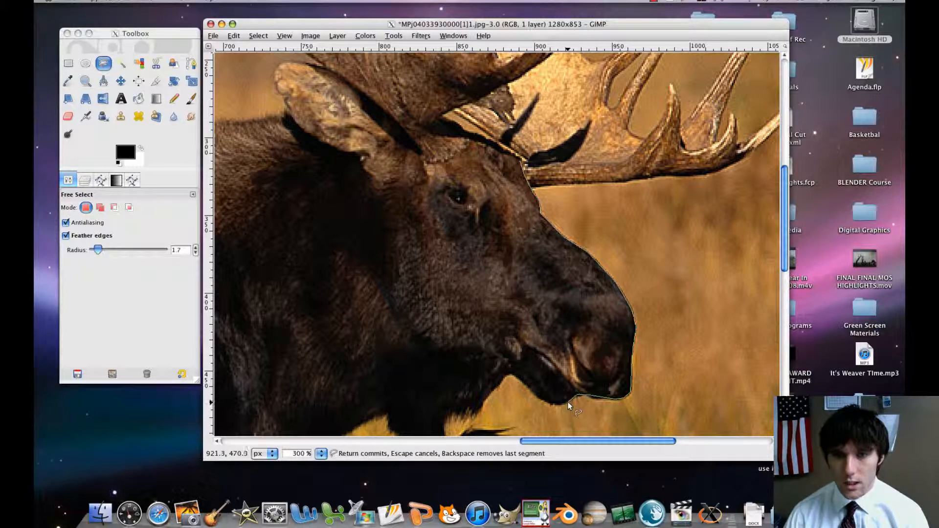
left_click(558, 405)
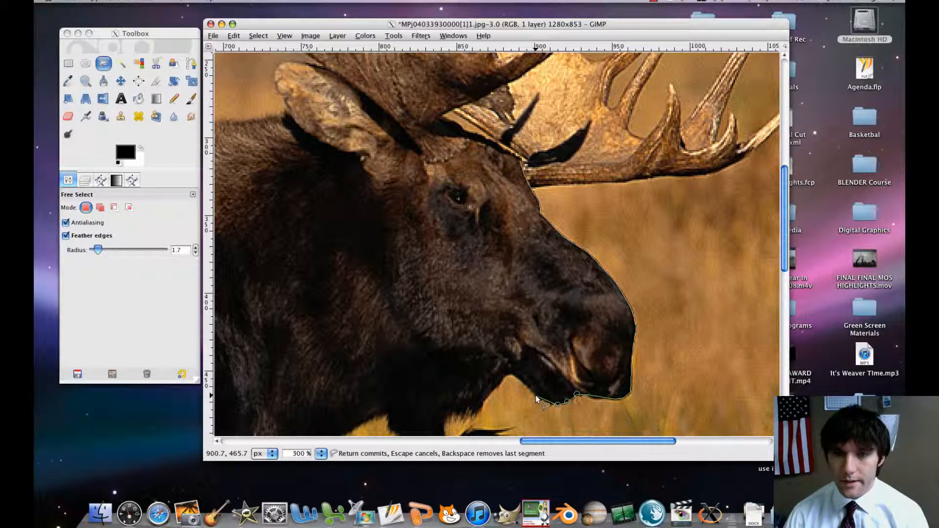
Extend the head outline along the chin and back under the jaw, adjusting the point at the mouth corner.
left_click(538, 397)
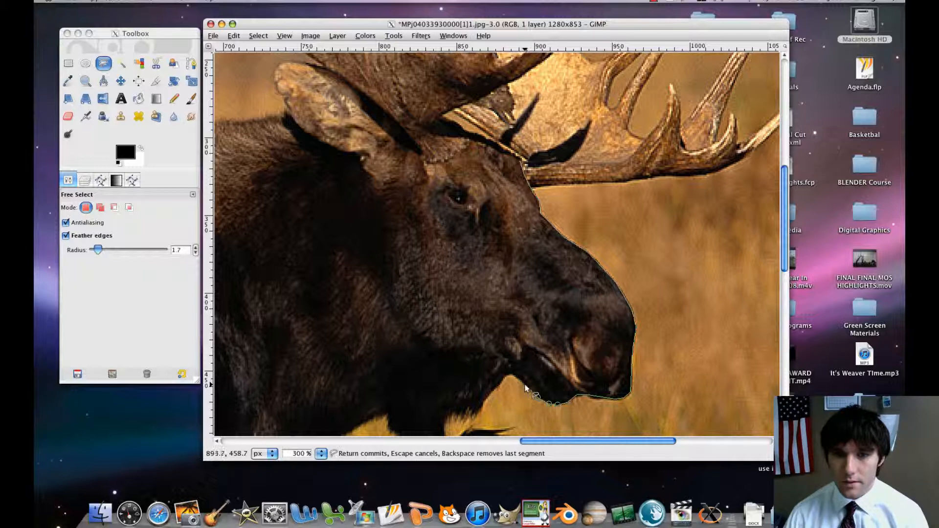
left_click(525, 384)
left_click(512, 373)
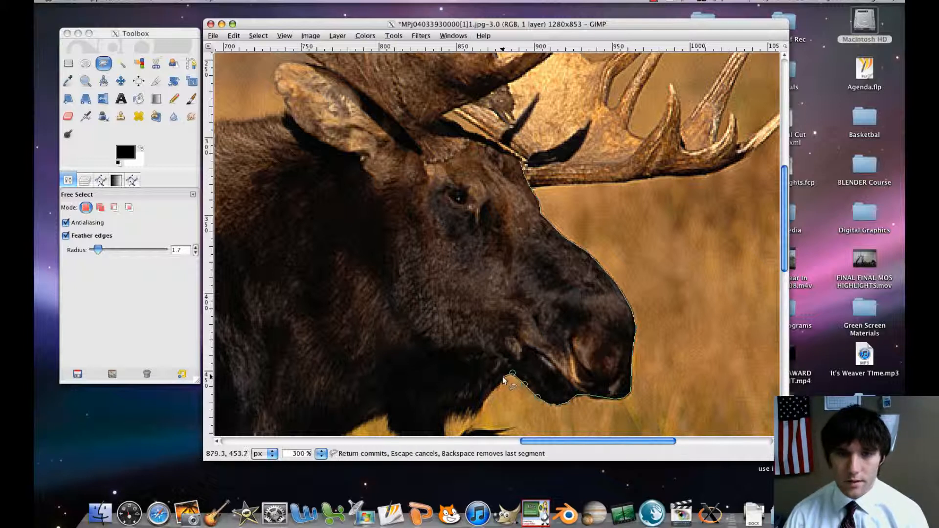
left_click(503, 377)
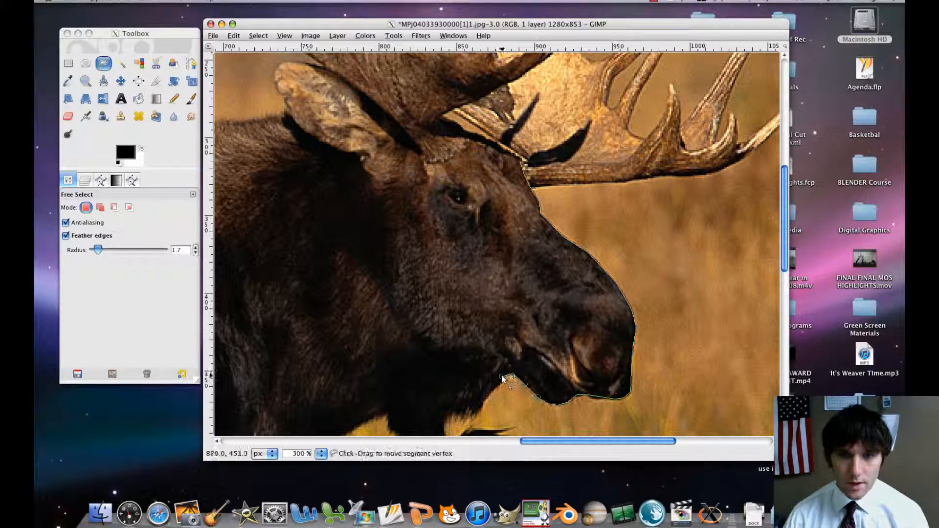
left_click_drag(503, 377, 506, 366)
left_click(488, 352)
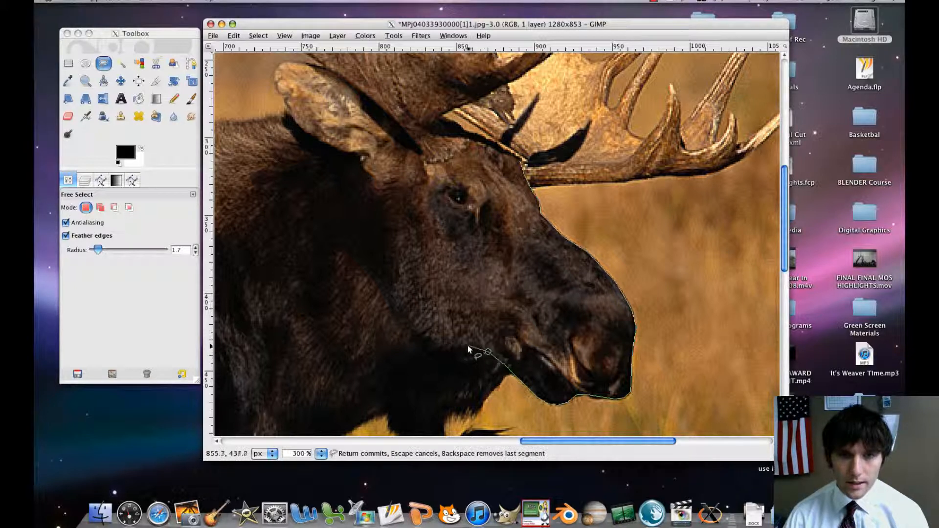
left_click(464, 346)
left_click(437, 348)
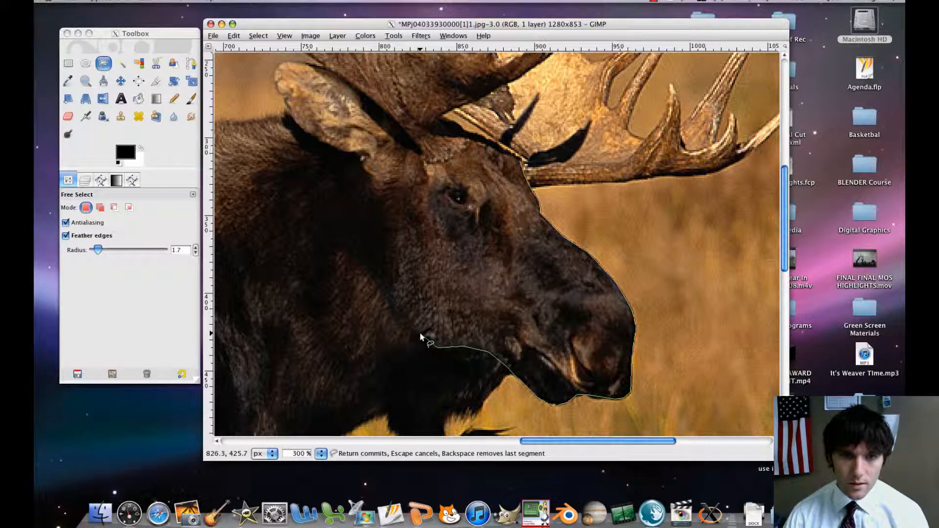
Trace the outline up the back of the moose's cheek to just below the ear.
left_click(420, 334)
left_click(413, 325)
left_click(404, 318)
left_click(391, 296)
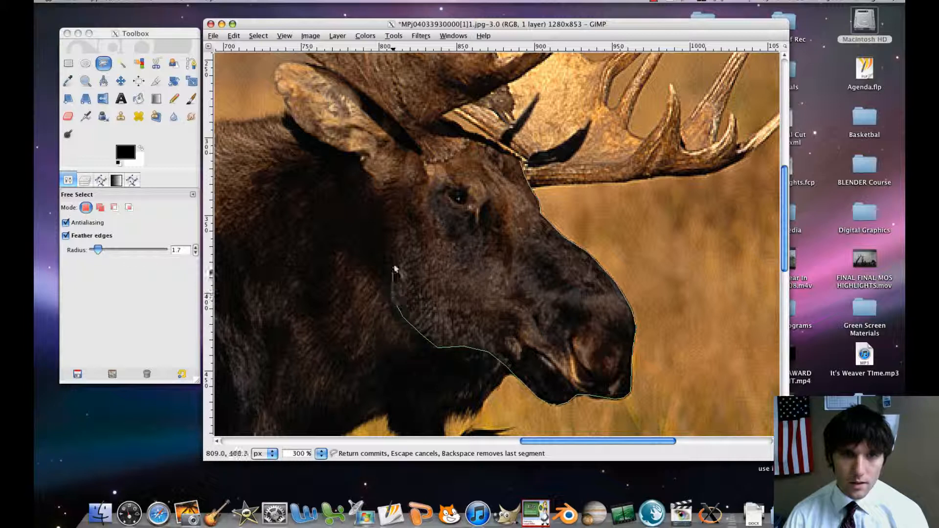
left_click(394, 217)
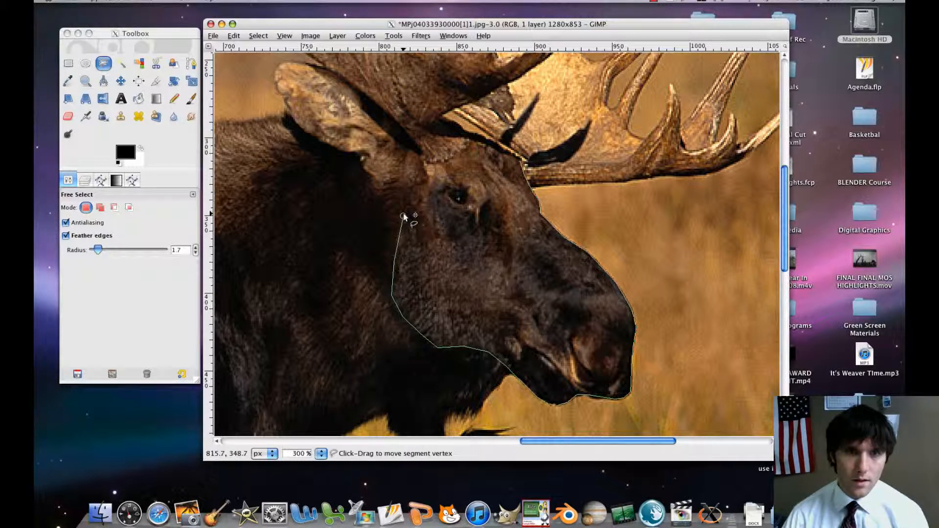
left_click(375, 200)
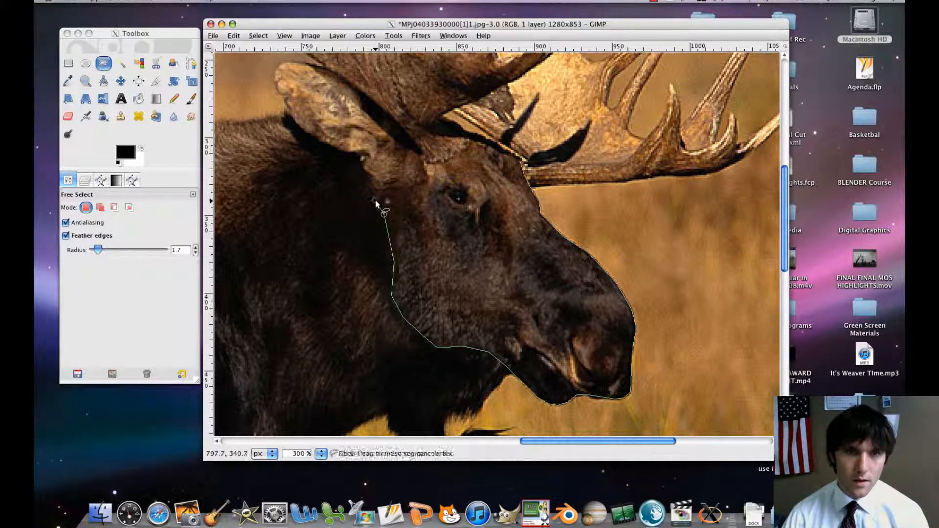
left_click(370, 192)
left_click(368, 183)
left_click(381, 186)
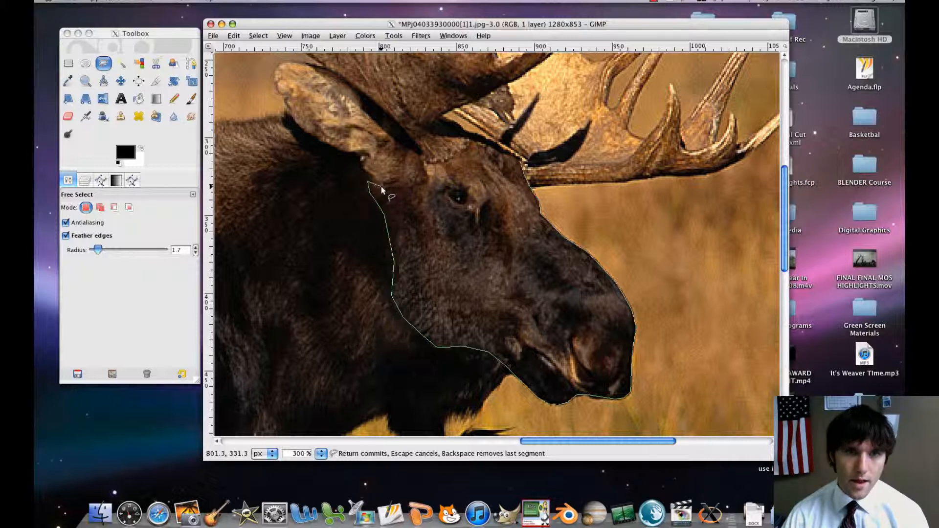
Carry the outline below the ear, around the antler base and over the brow, closing it into a selection of the head.
left_click(398, 187)
left_click(420, 187)
left_click(426, 182)
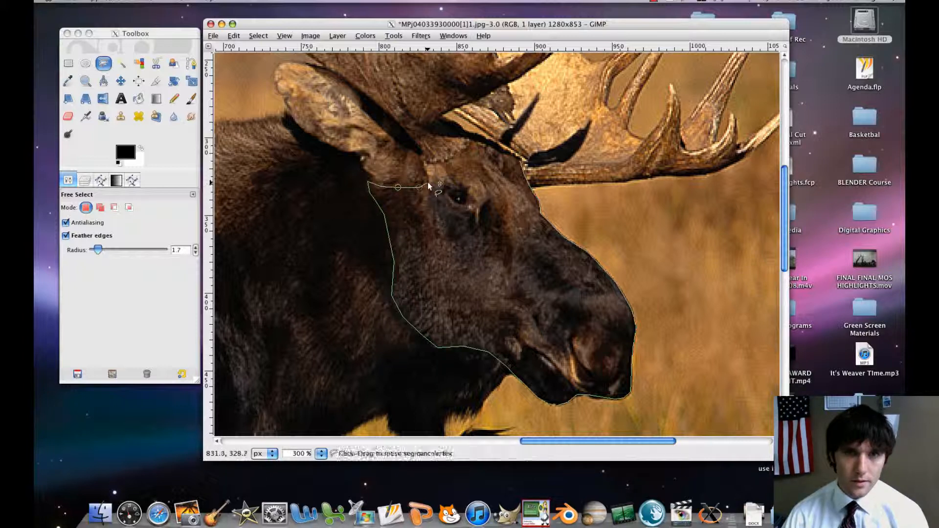
left_click(420, 161)
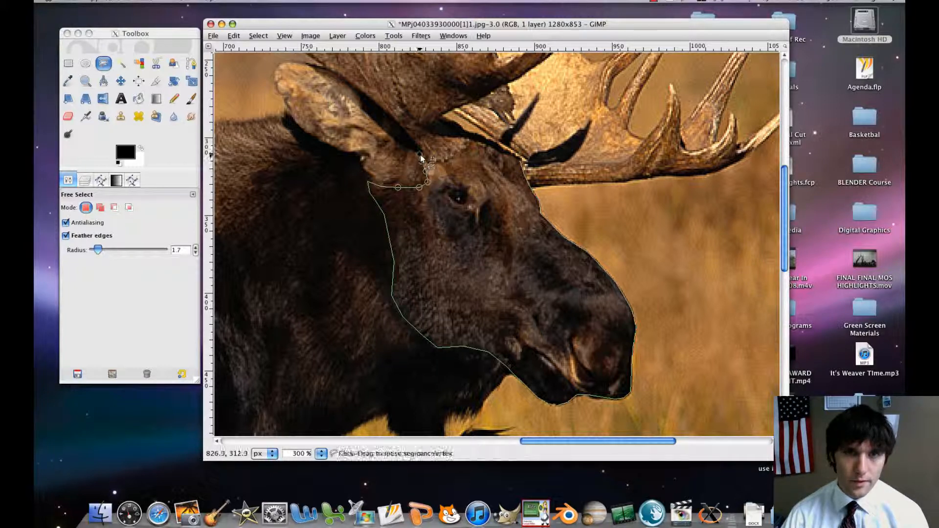
left_click(428, 165)
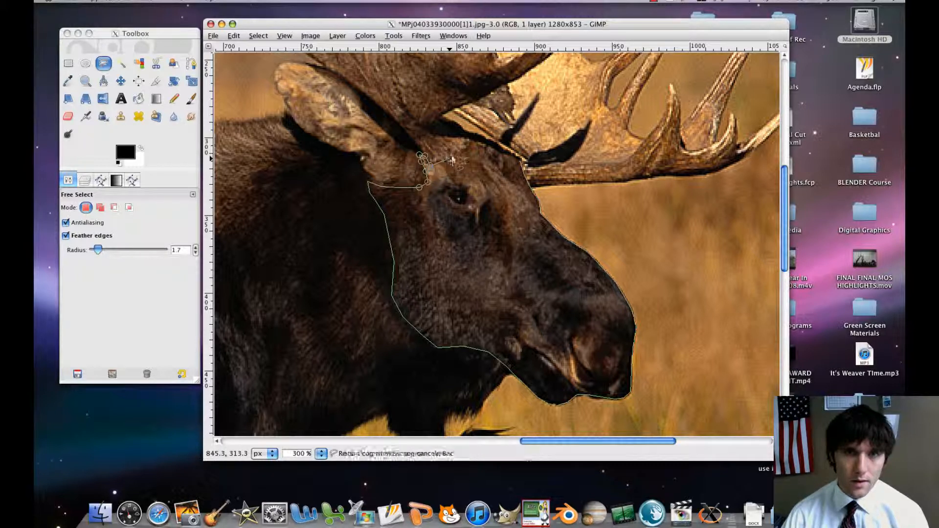
left_click(448, 160)
left_click(471, 139)
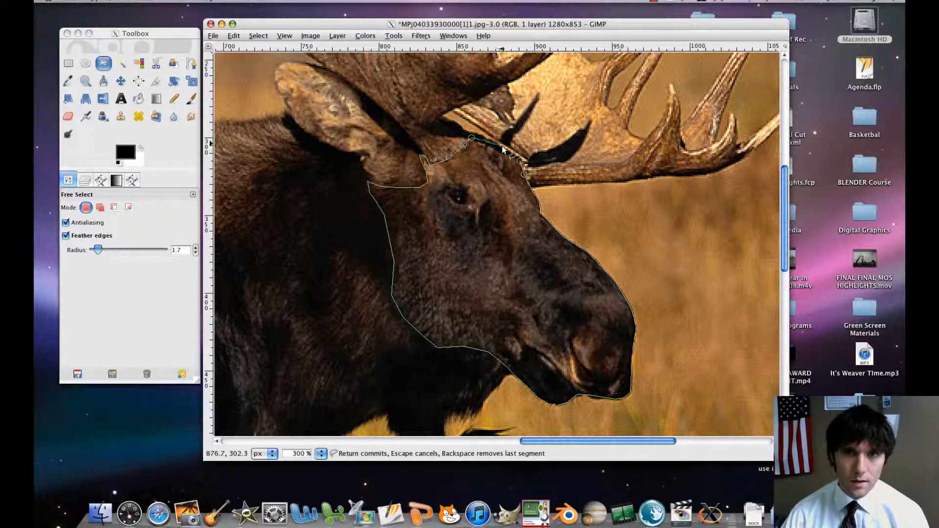
left_click(520, 164)
mouse_move(520, 164)
left_mouse_down()
mouse_move(509, 254)
mouse_move(512, 141)
left_mouse_up()
left_click_drag(455, 203, 459, 251)
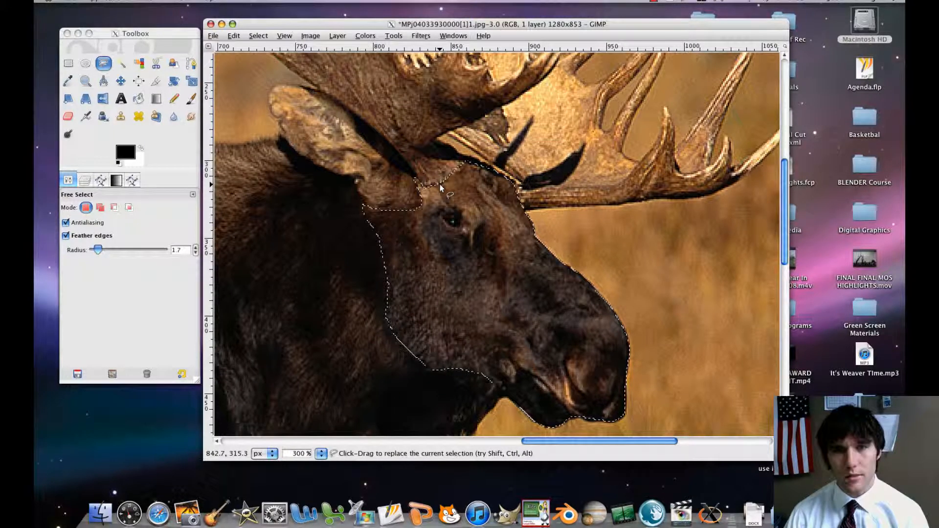
key("minus")
key("minus")
key("minus")
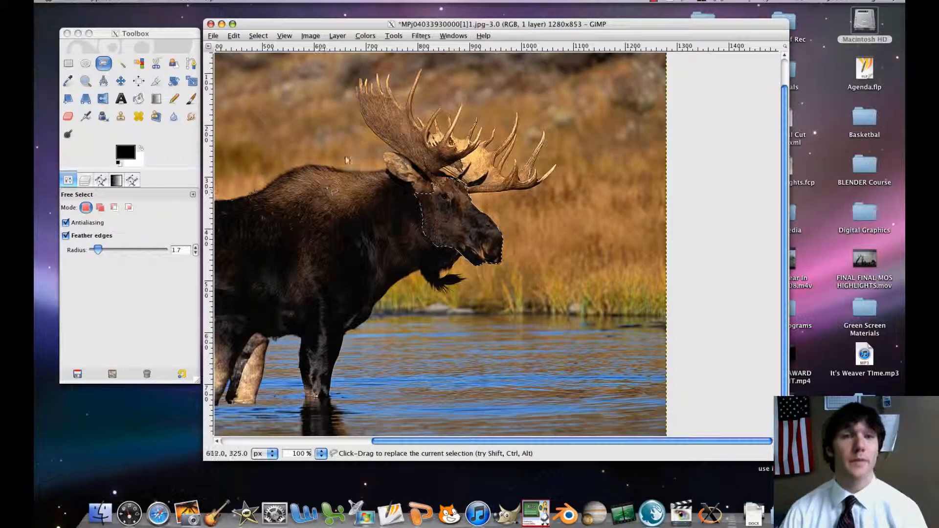
left_click(366, 38)
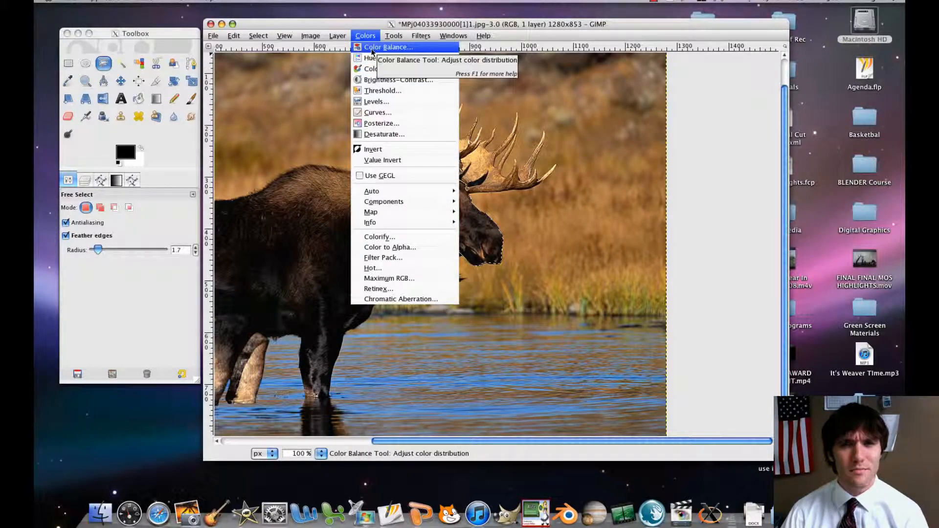
left_click(376, 47)
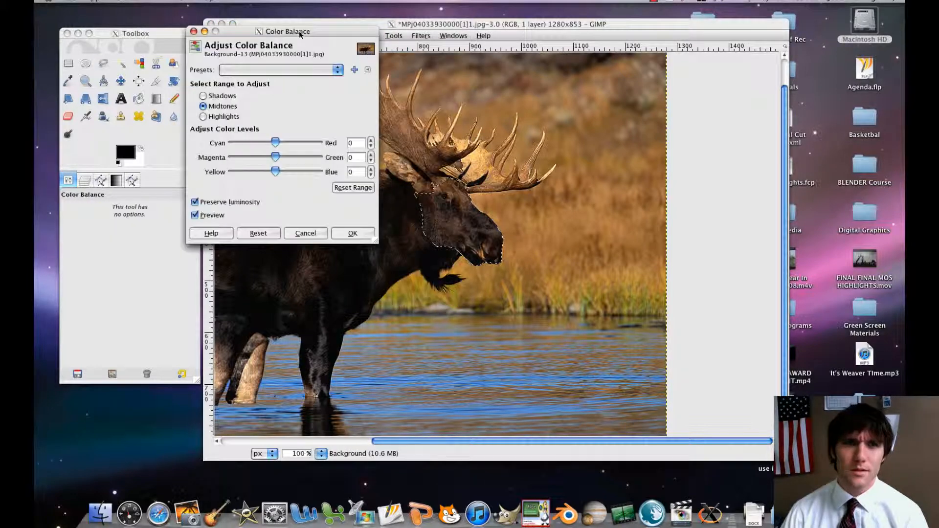
left_click_drag(323, 32, 296, 41)
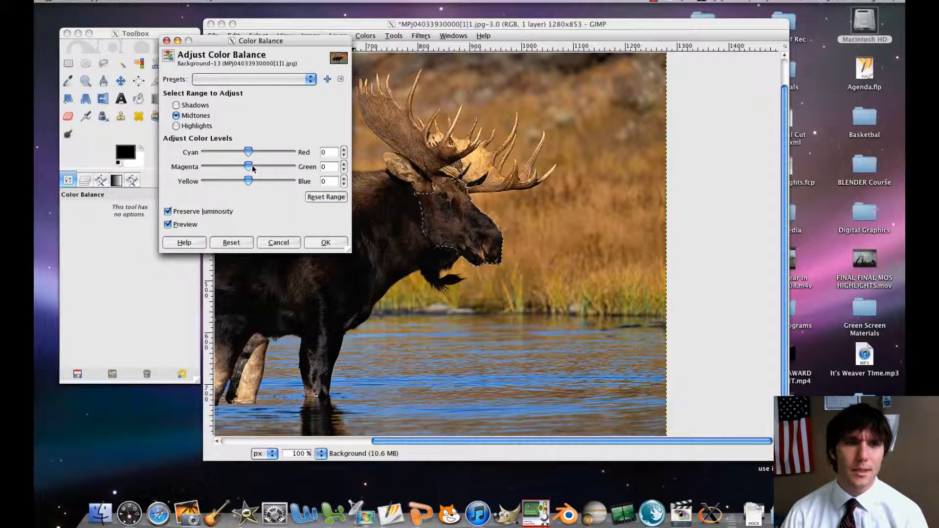
mouse_move(253, 168)
left_mouse_down()
mouse_move(228, 169)
mouse_move(249, 168)
left_mouse_up()
left_click(279, 243)
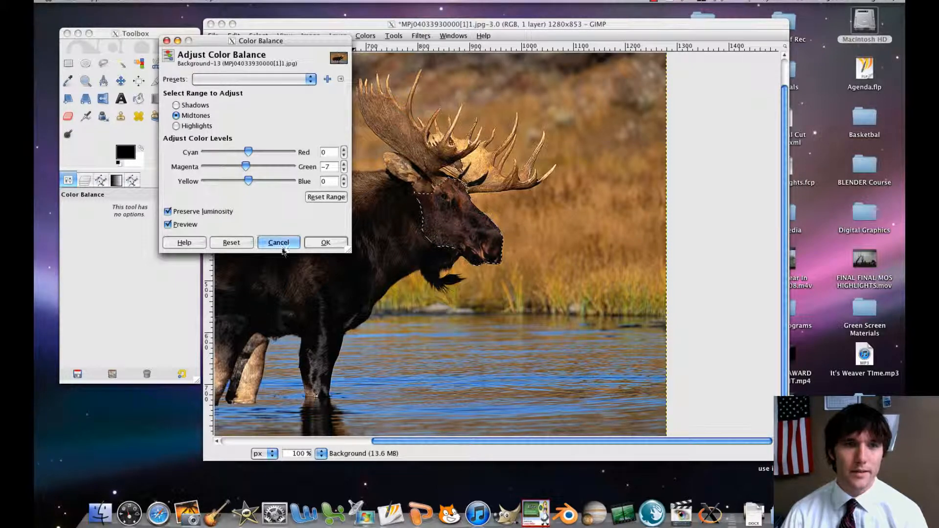
Colorize the selected moose head with hue 6 and saturation 55, and clear the selection.
left_click(365, 35)
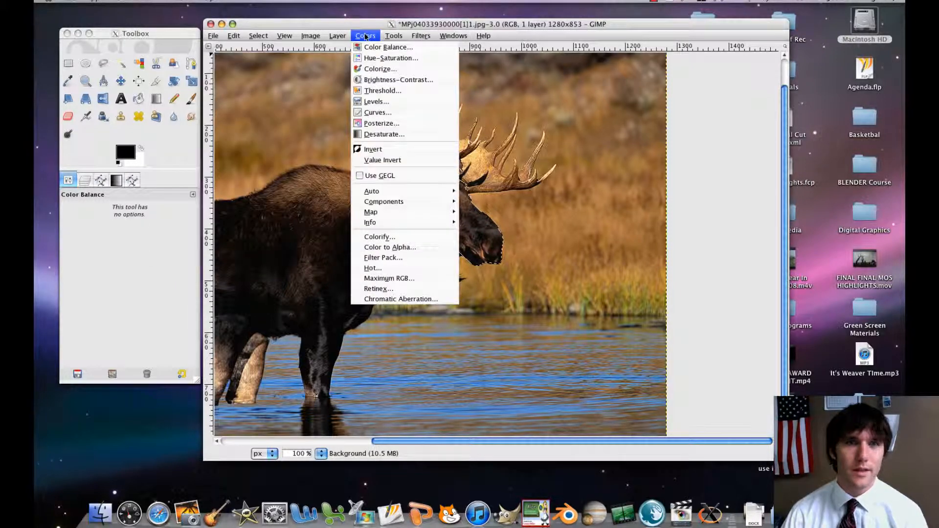
left_click(380, 69)
left_click_drag(418, 49, 274, 80)
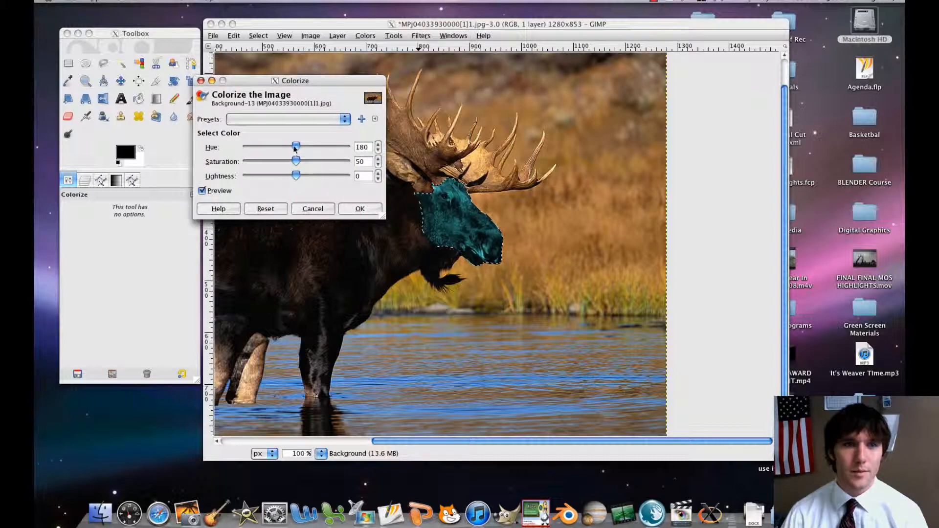
mouse_move(296, 146)
left_mouse_down()
mouse_move(247, 145)
mouse_move(298, 164)
left_mouse_up()
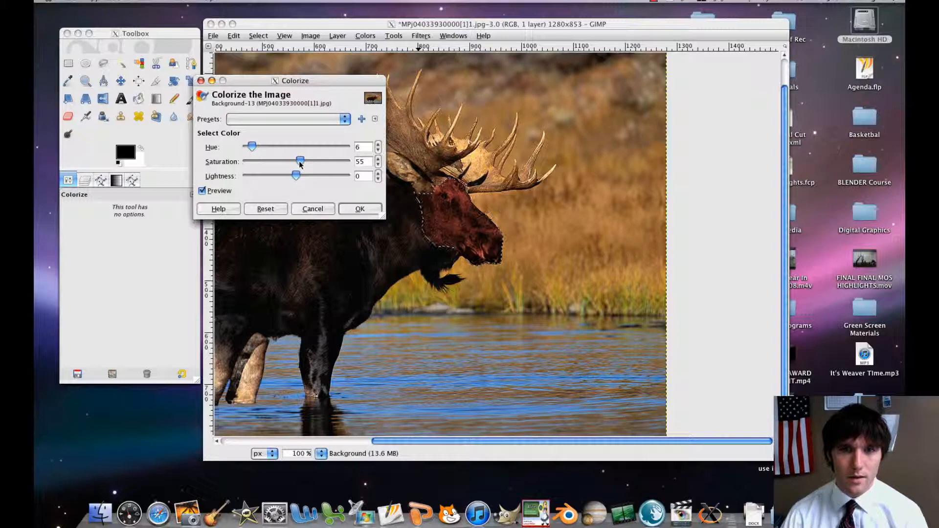
left_click(362, 212)
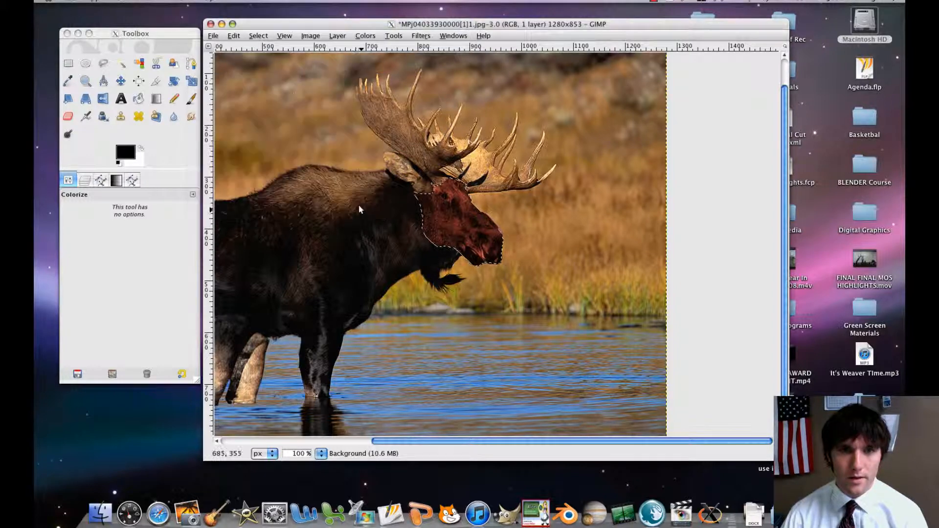
left_click(259, 35)
left_click(267, 59)
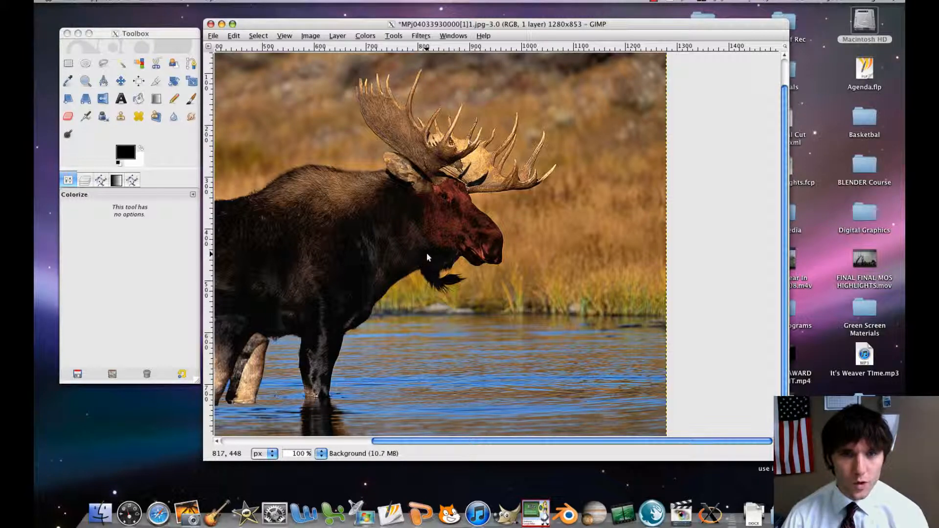
Start a Free Select outline where the moose's beard meets the throat and trace down the beard's rear edge.
left_click(103, 64)
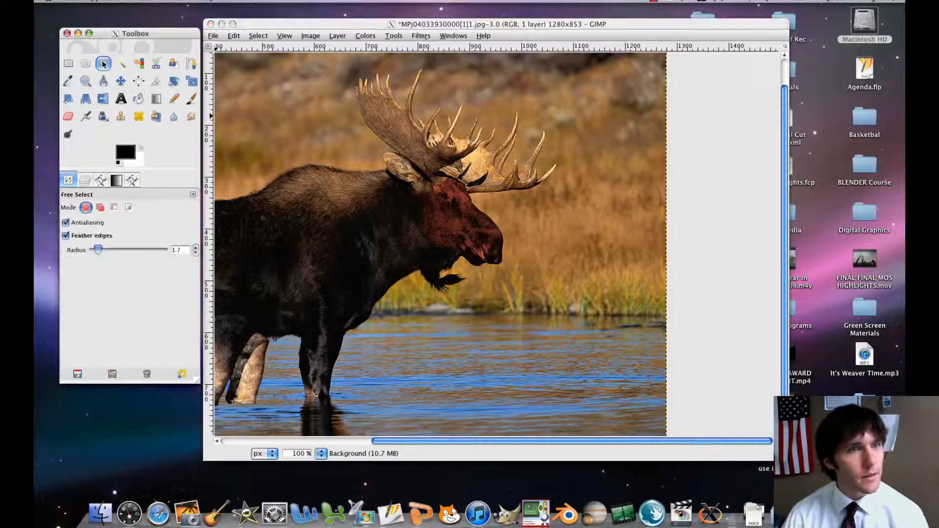
left_click(427, 268)
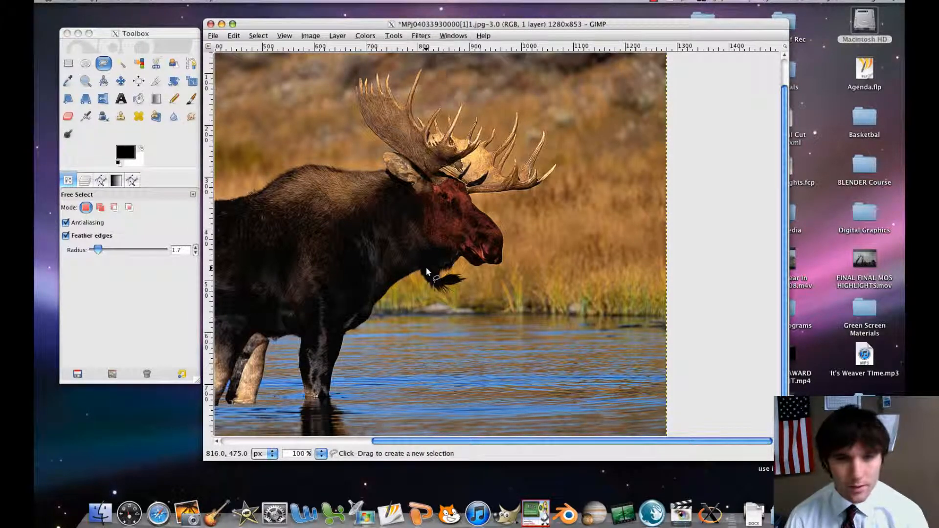
key("plus")
key("plus")
left_click(415, 270)
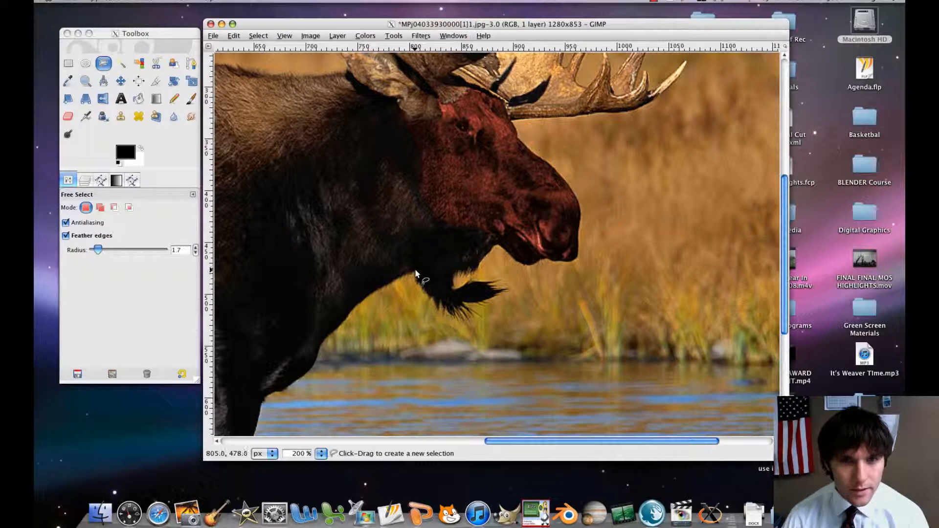
left_click(416, 276)
left_click(420, 284)
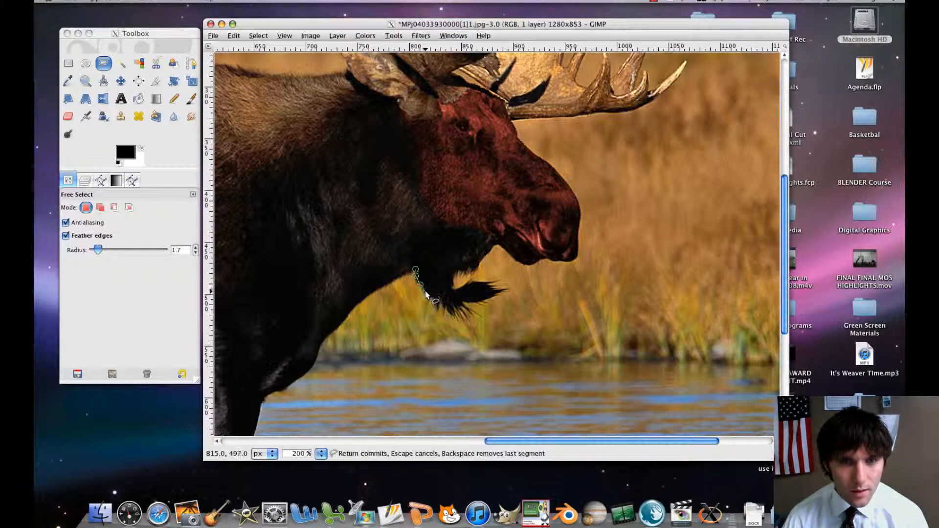
left_click(436, 300)
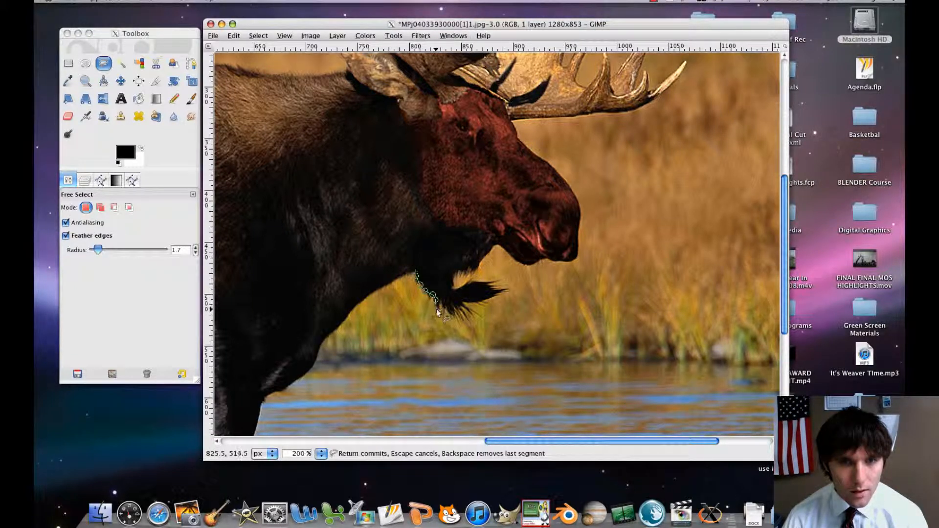
Continue the outline in and out around the hair tips along the underside of the beard.
left_click(438, 306)
left_click(439, 299)
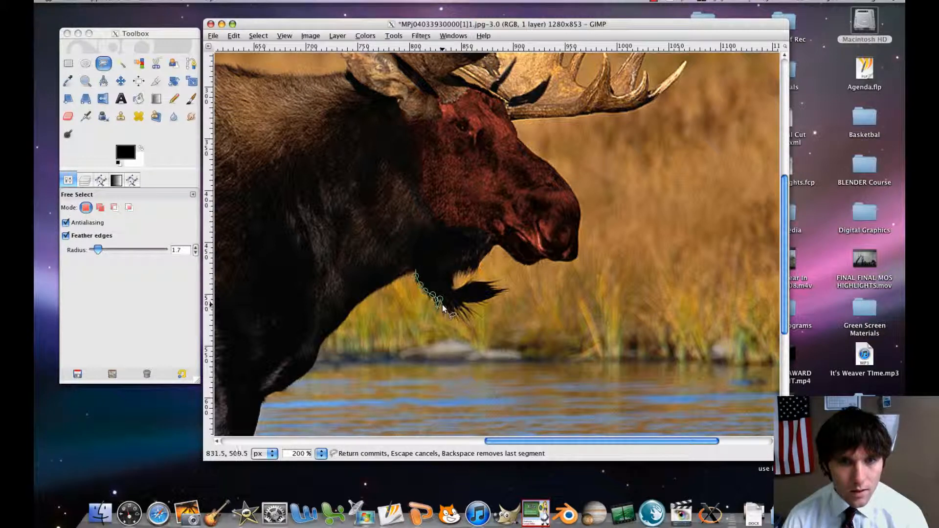
left_click(443, 307)
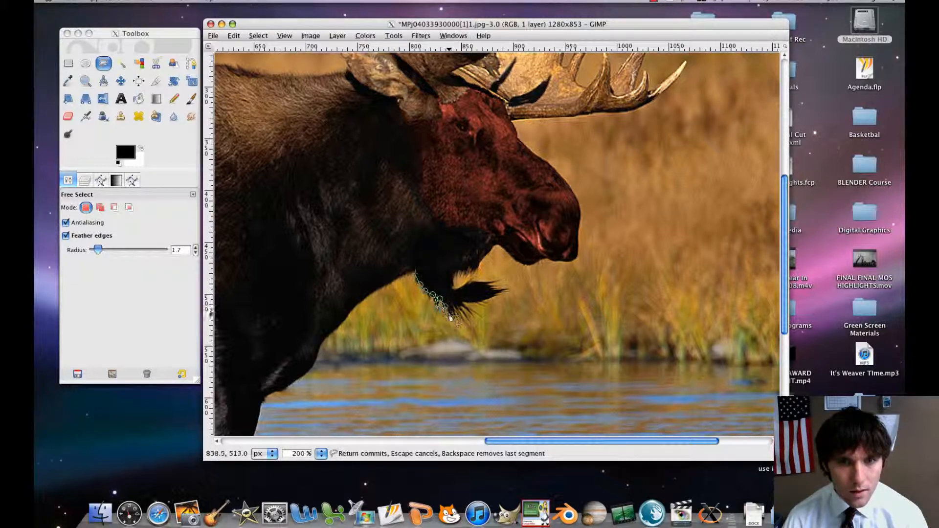
left_click(454, 315)
left_click(459, 321)
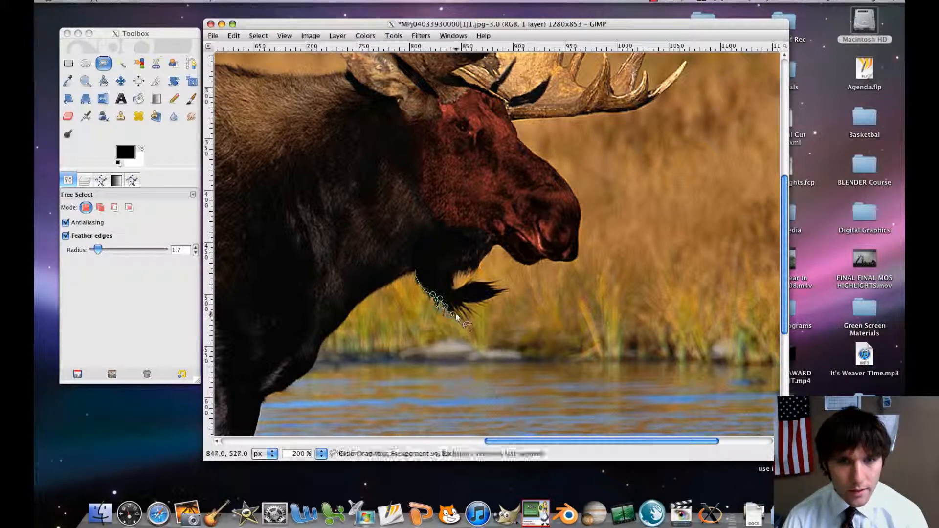
left_click(454, 305)
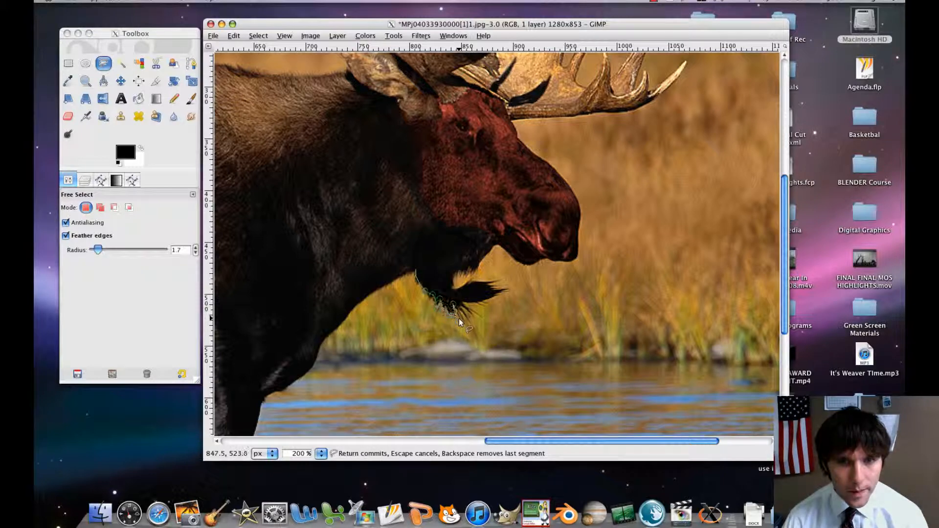
left_click(459, 319)
left_click(458, 305)
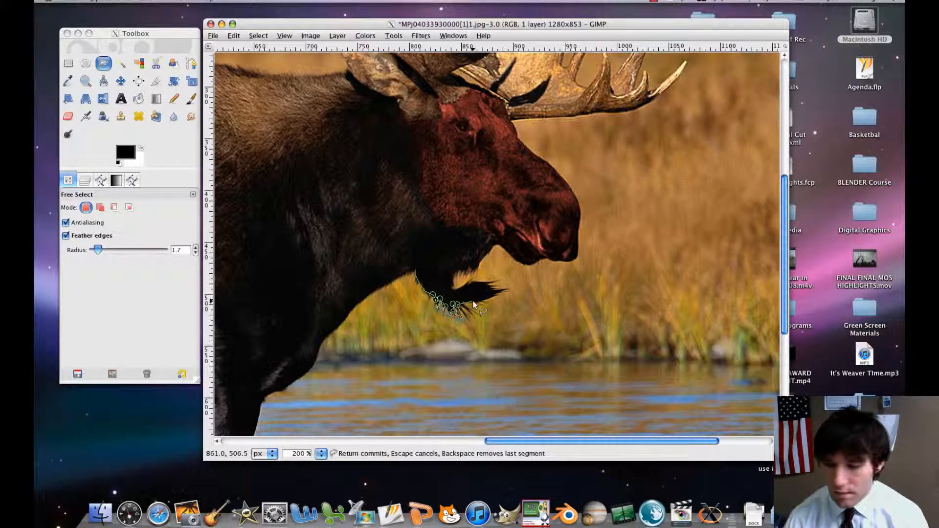
Carry the outline around the beard's forward-pointing tuft, into the notch above it and up to the underside of the jaw.
scroll(468, 316, "up", 2)
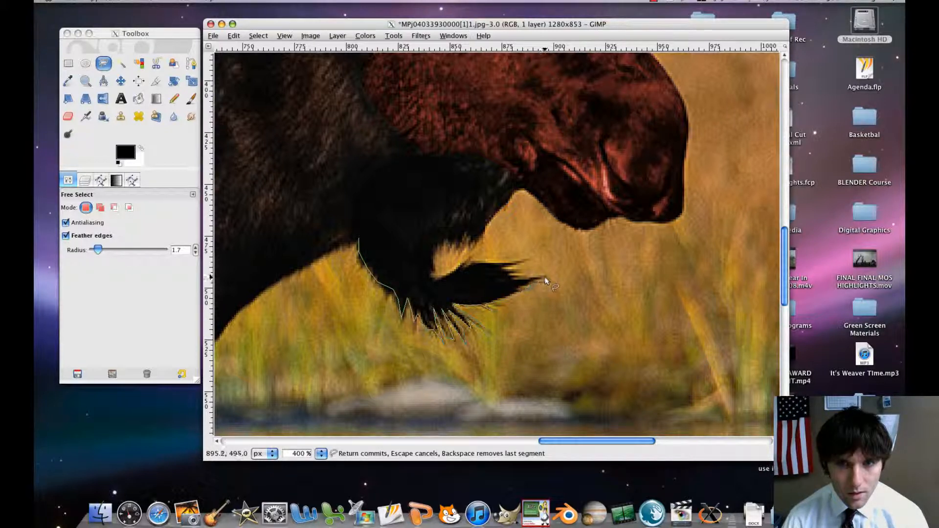
left_click(517, 288)
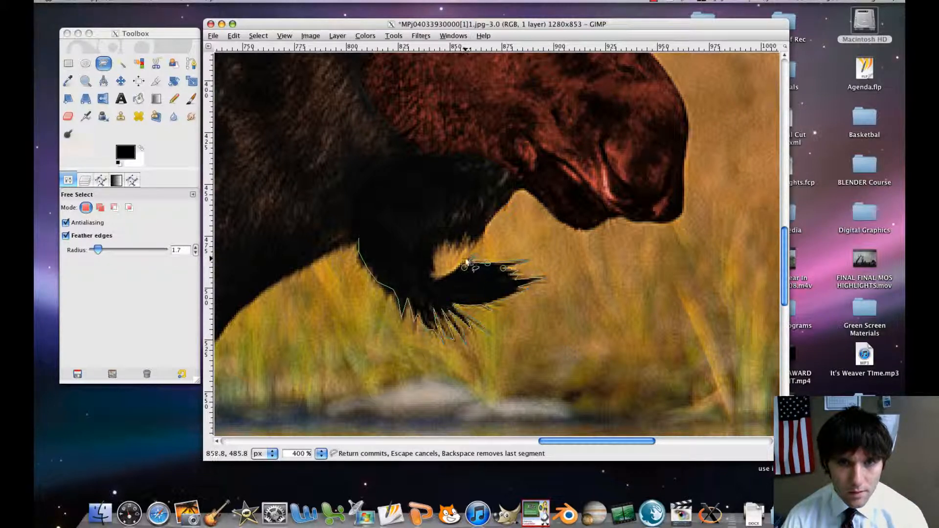
left_click(456, 268)
left_click(443, 277)
left_click(433, 281)
left_click(431, 263)
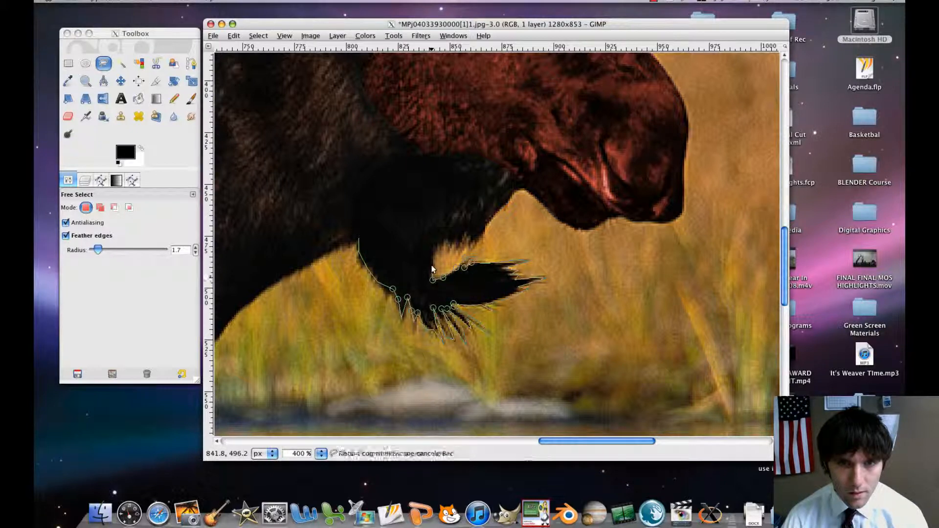
left_click(438, 239)
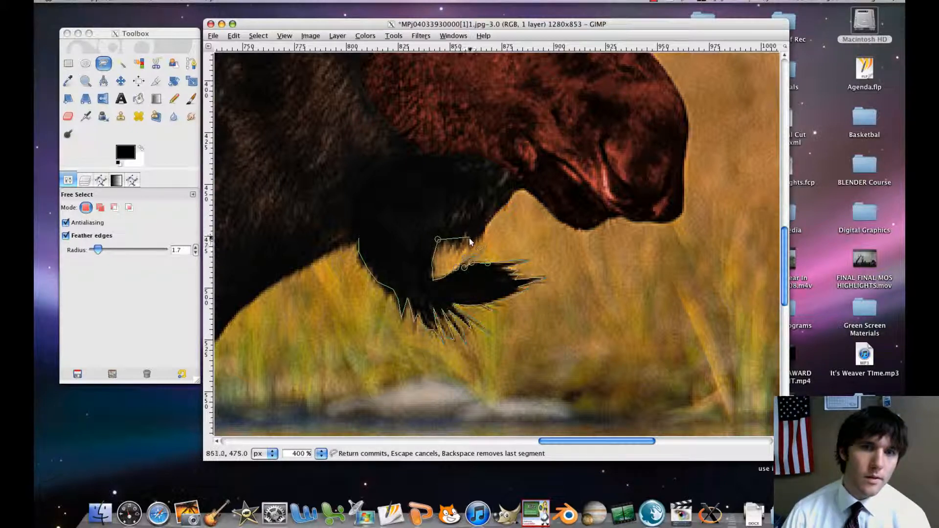
left_click(453, 246)
left_click(474, 245)
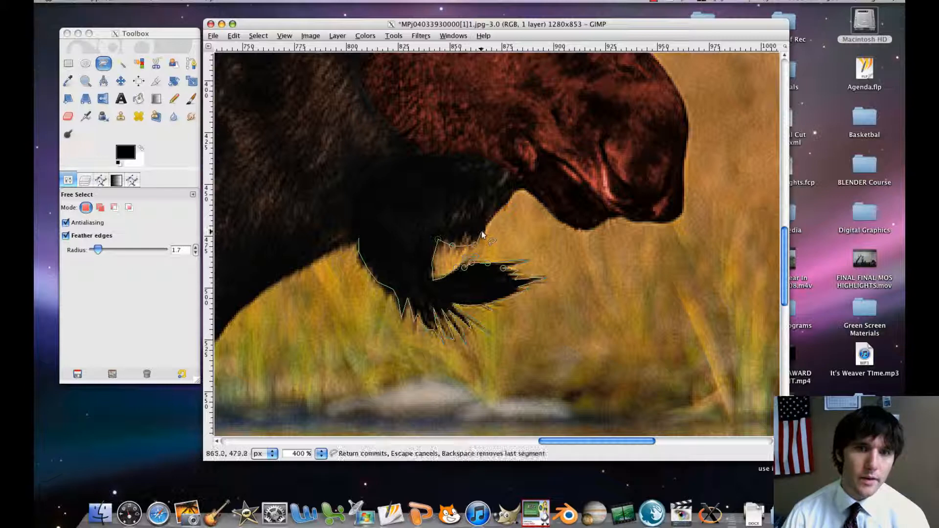
left_click(483, 228)
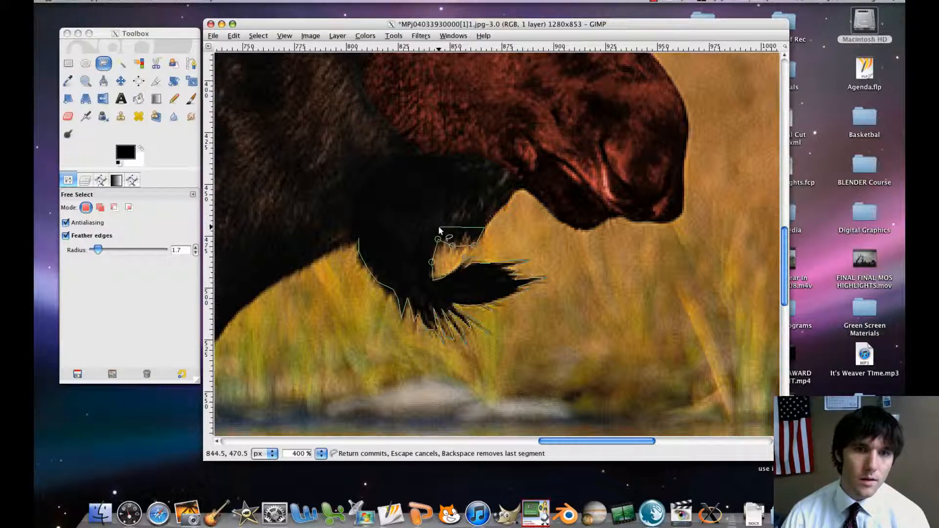
key("BackSpace")
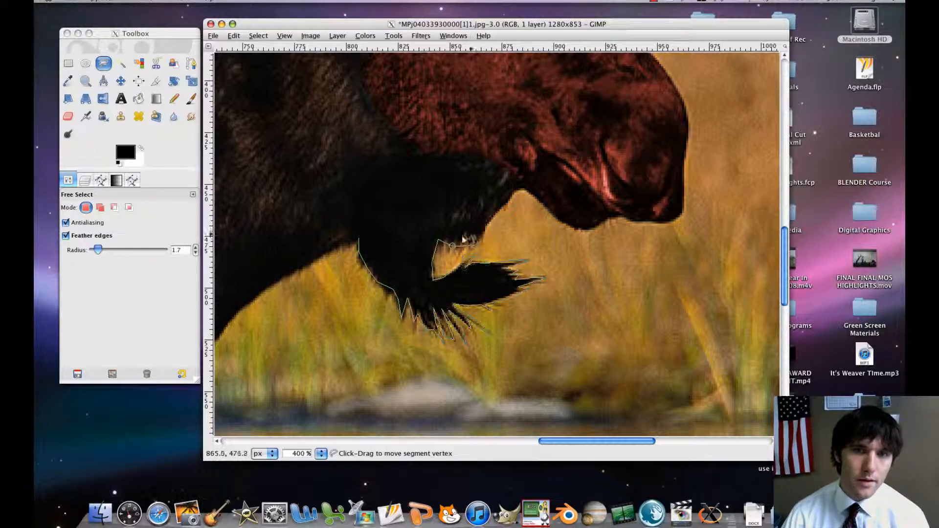
Run the outline across the top of the beard back to its starting point, closing it into a selection.
left_click(437, 233)
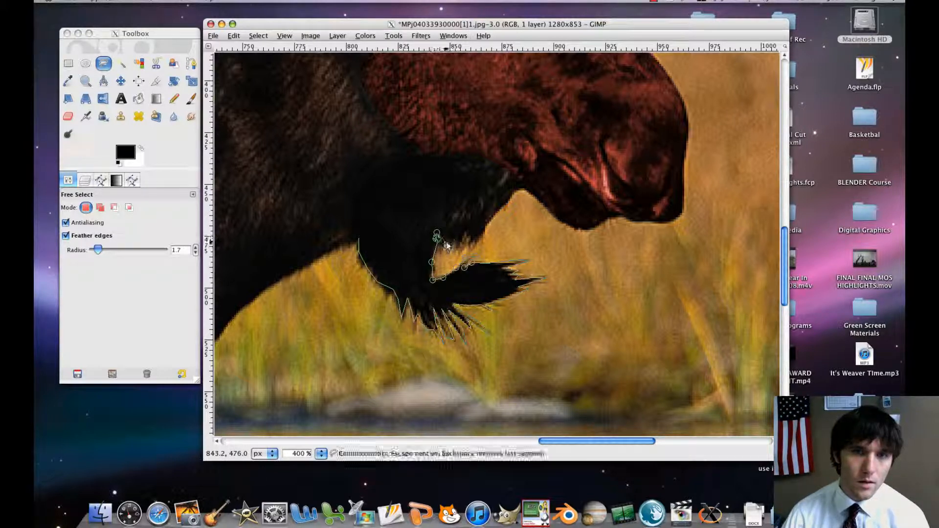
left_click(391, 229)
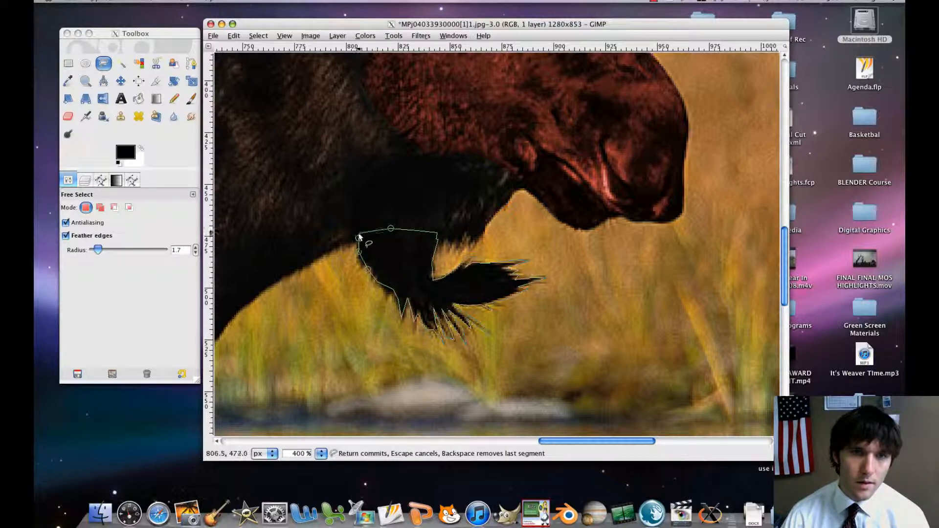
left_click(359, 238)
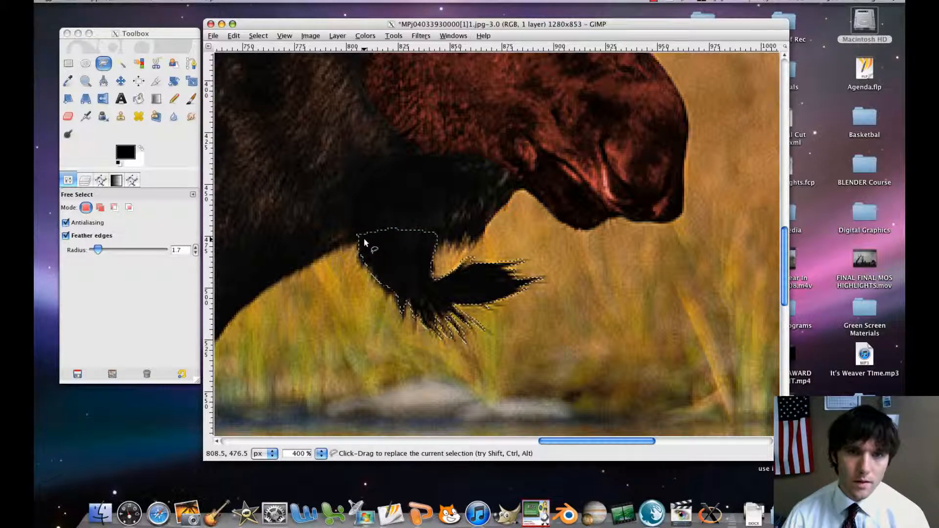
Colorize the selected beard with a green hue and clear the selection.
key("shift+ctrl+j")
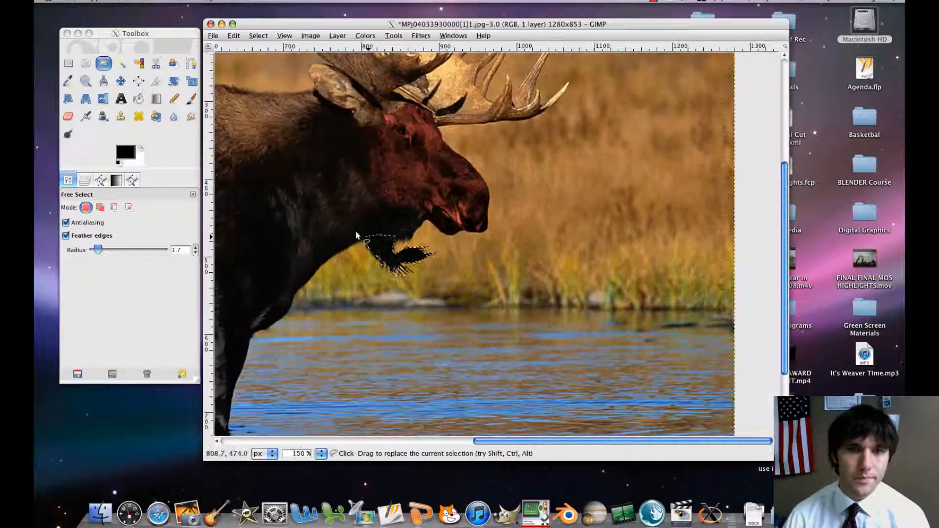
left_click(366, 36)
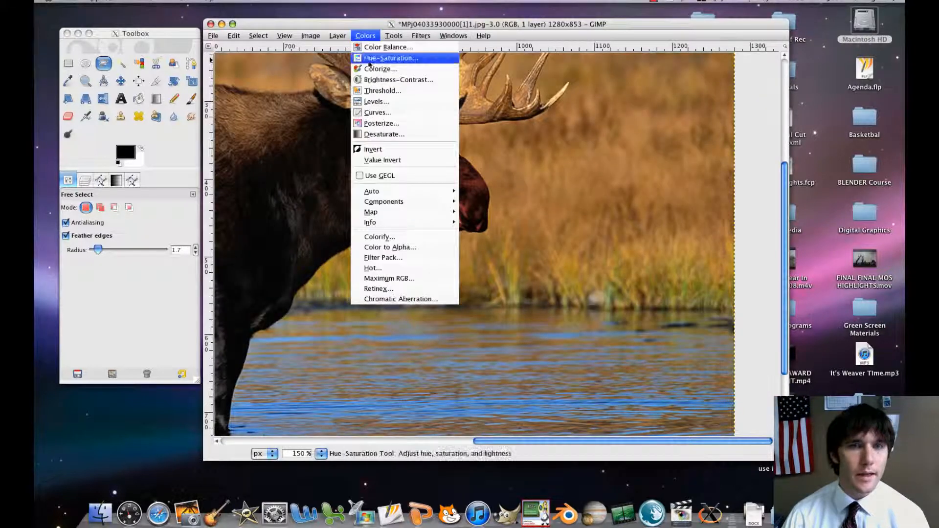
left_click(380, 69)
mouse_move(293, 148)
left_mouse_down()
mouse_move(328, 147)
mouse_move(294, 149)
left_mouse_up()
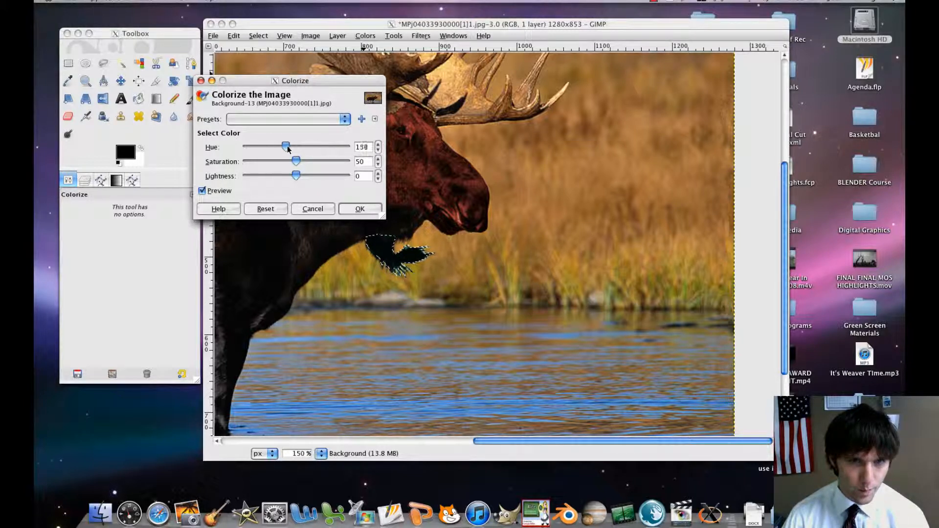
left_click(360, 209)
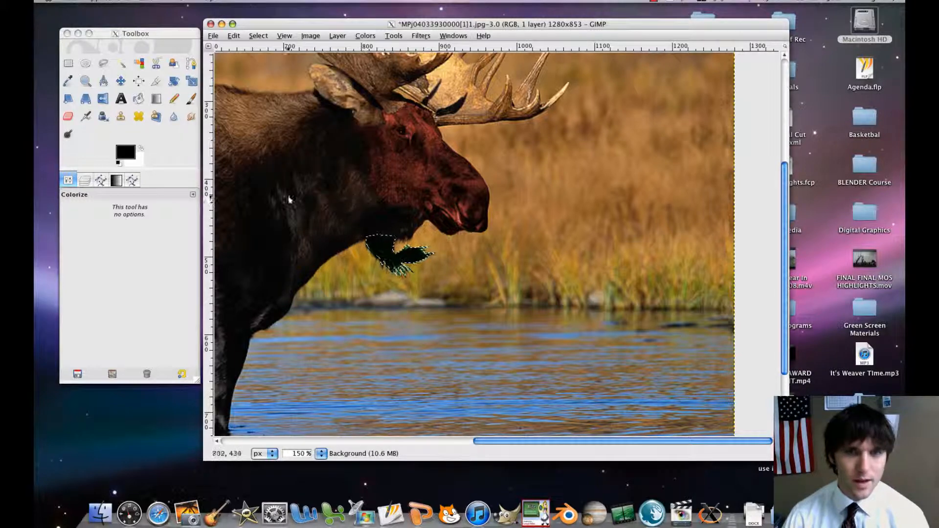
left_click(259, 36)
left_click(267, 69)
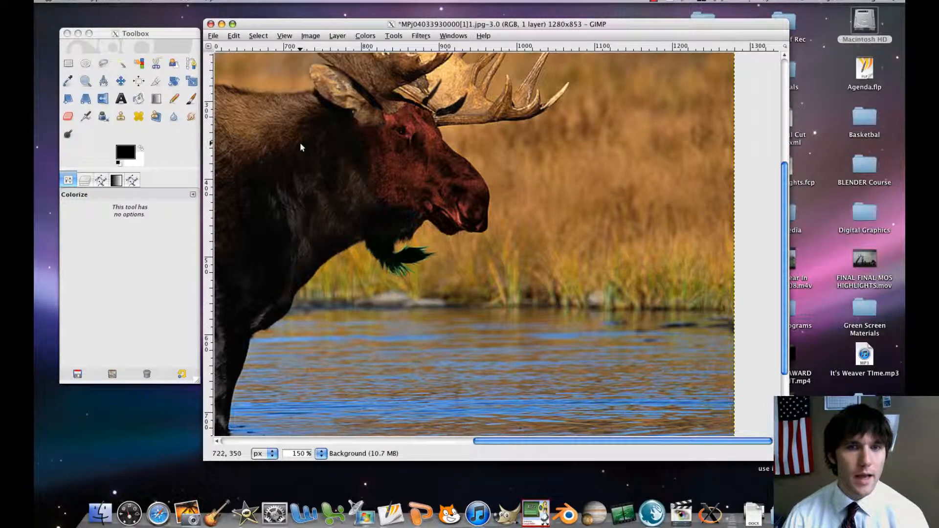
Start a Free Select outline of the moose's body at the rear of the rump and trace up around its curve.
key("minus")
key("minus")
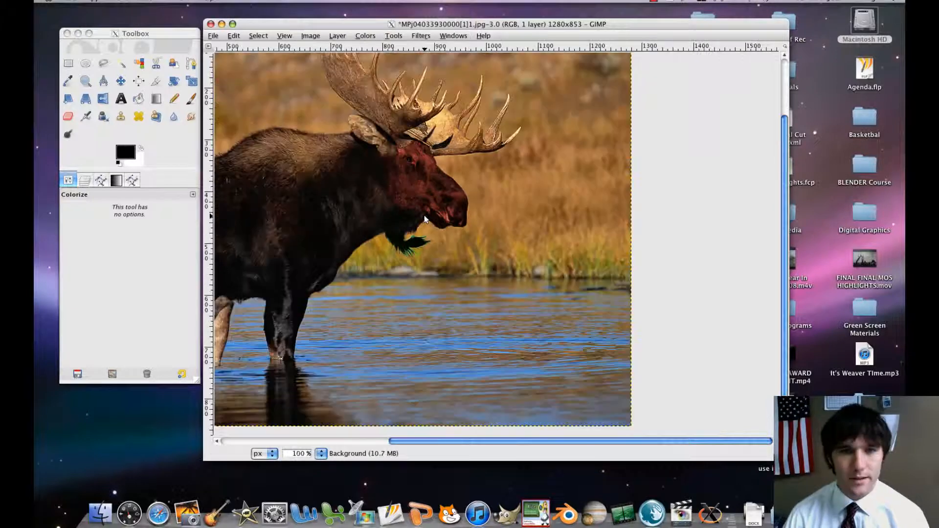
key("1")
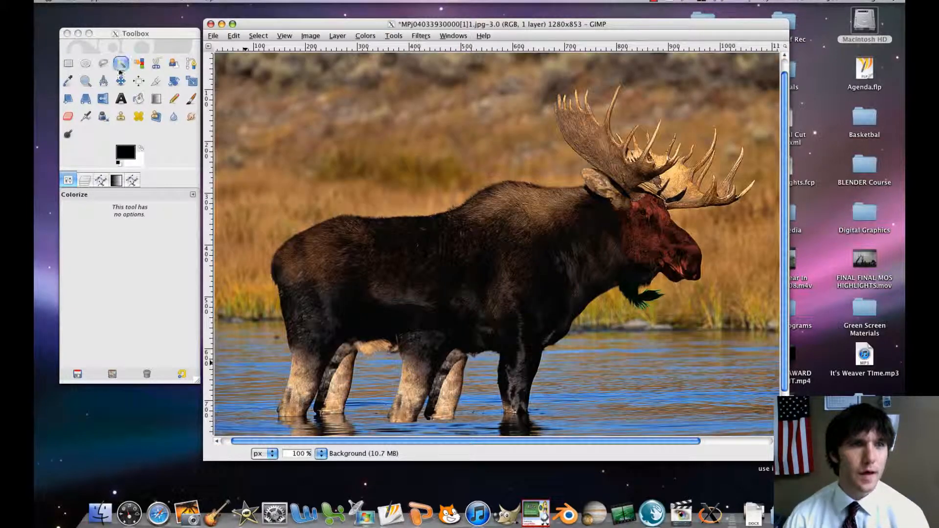
left_click(104, 63)
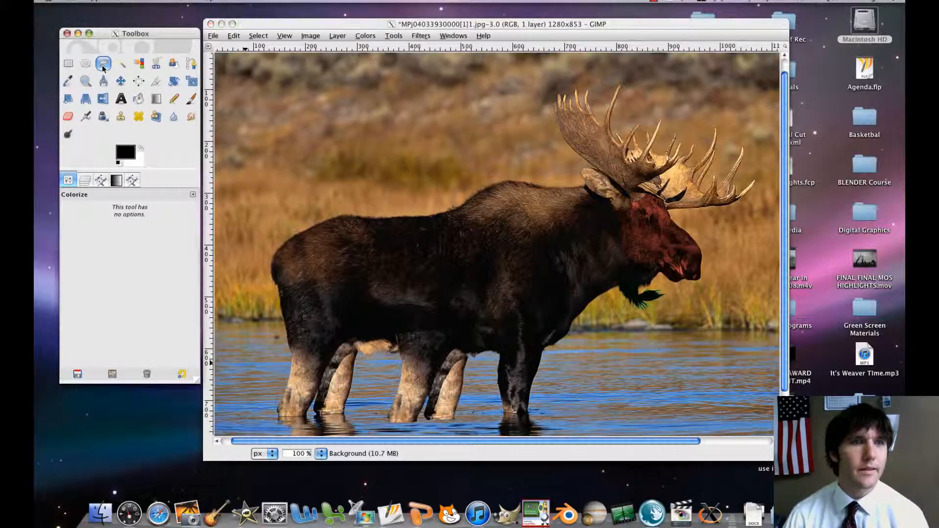
left_click(278, 288)
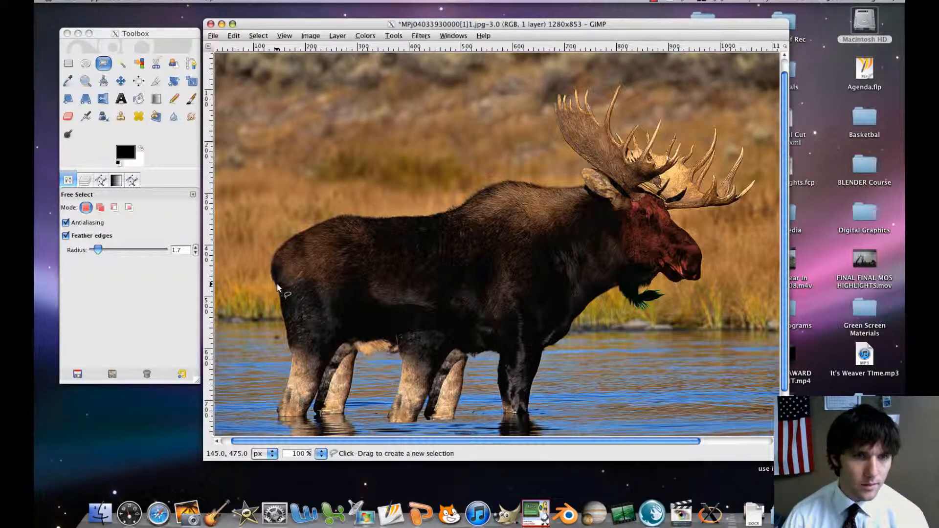
left_click(277, 284)
left_click(272, 275)
left_click(274, 254)
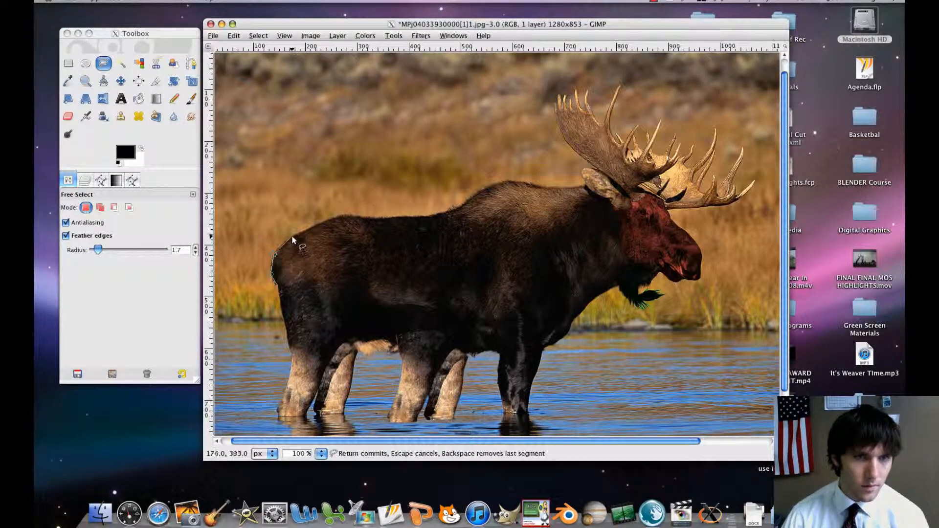
Continue the body outline along the back and over the shoulder hump to the base of the ear.
left_click_drag(337, 220, 434, 215)
left_click(463, 207)
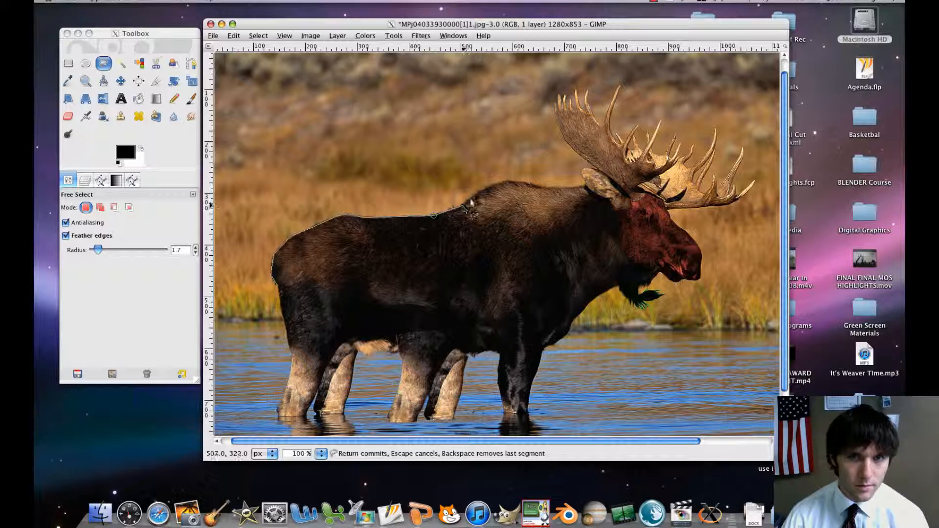
left_click_drag(512, 181, 542, 187)
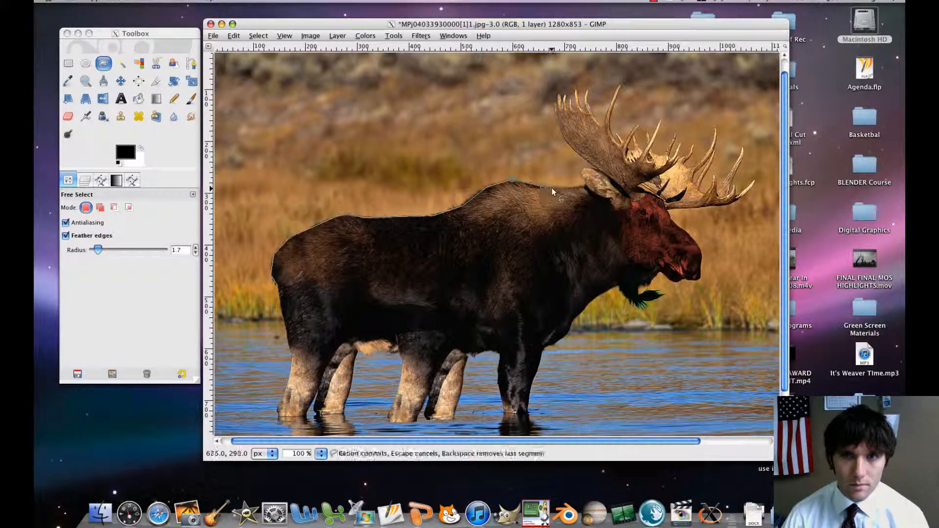
left_click(556, 188)
left_click(582, 187)
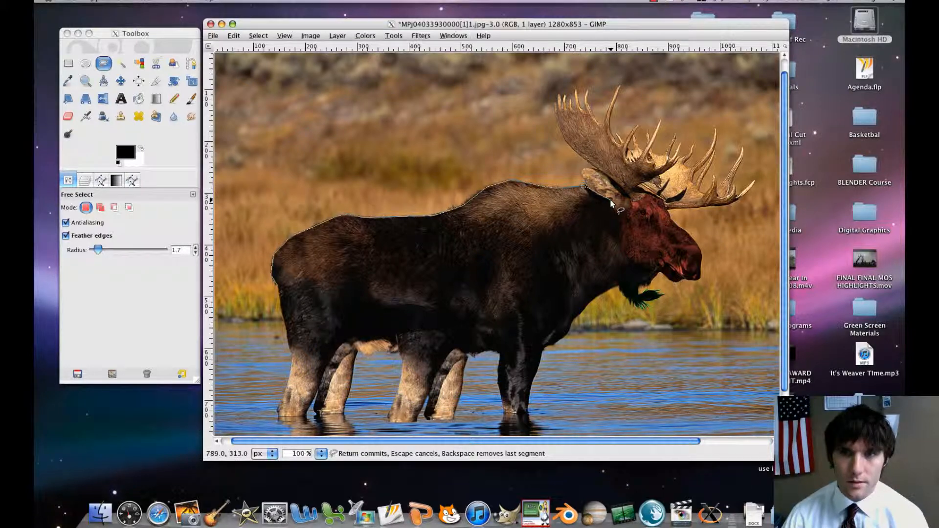
Carry the outline under the ear, down the rear edge of the red head and along the underside of the jaw.
left_click(610, 201)
left_click(620, 216)
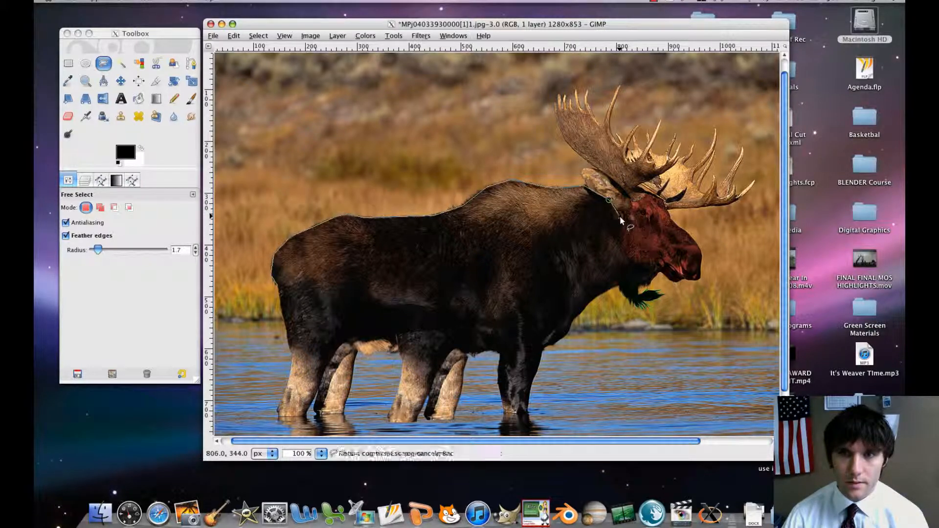
left_click(620, 246)
left_click(629, 259)
left_click(637, 262)
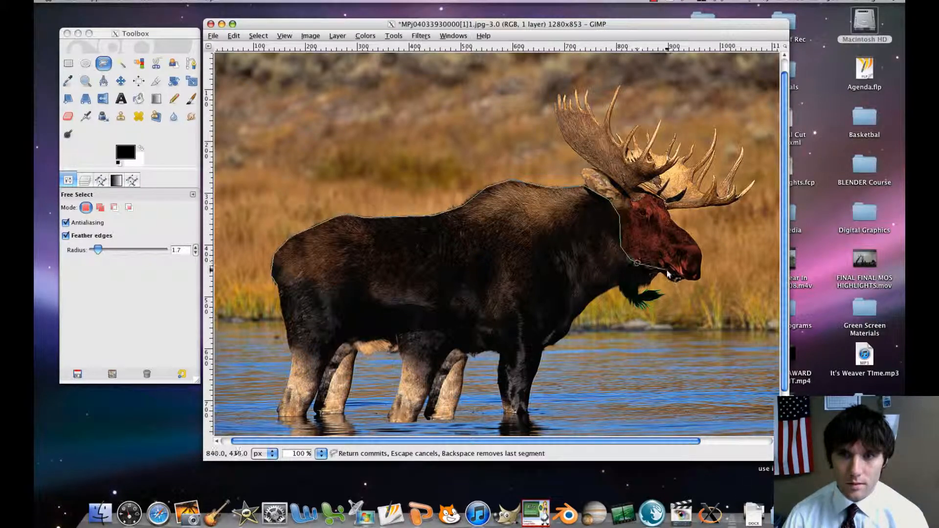
left_click(650, 262)
left_click(665, 278)
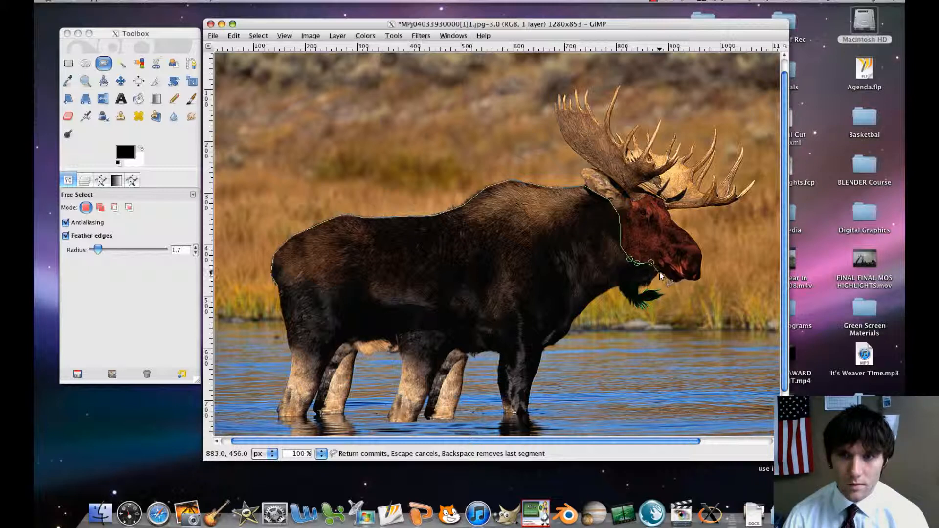
Trace the outline back around the throat, just above the green beard tuft, to the underside of the neck.
left_click(659, 271)
left_click(651, 282)
left_click(646, 286)
left_click(641, 288)
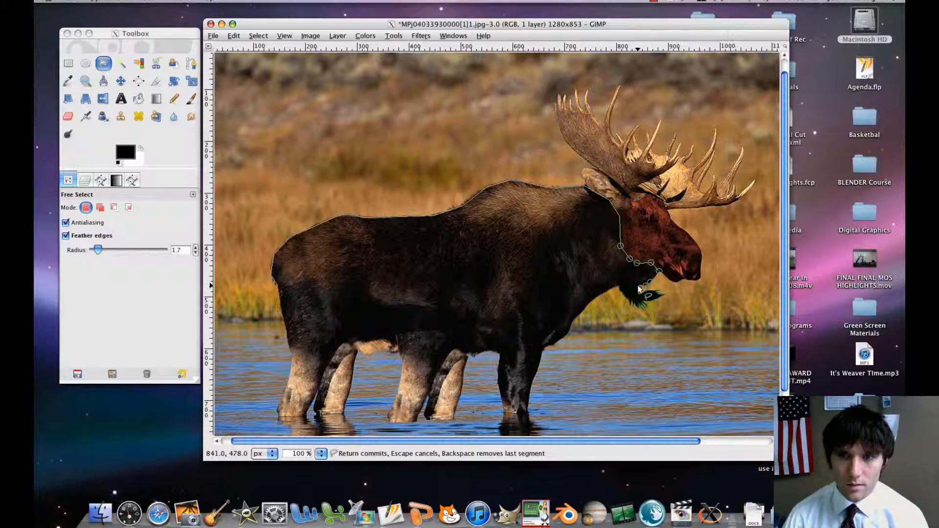
left_click(638, 285)
left_click(628, 281)
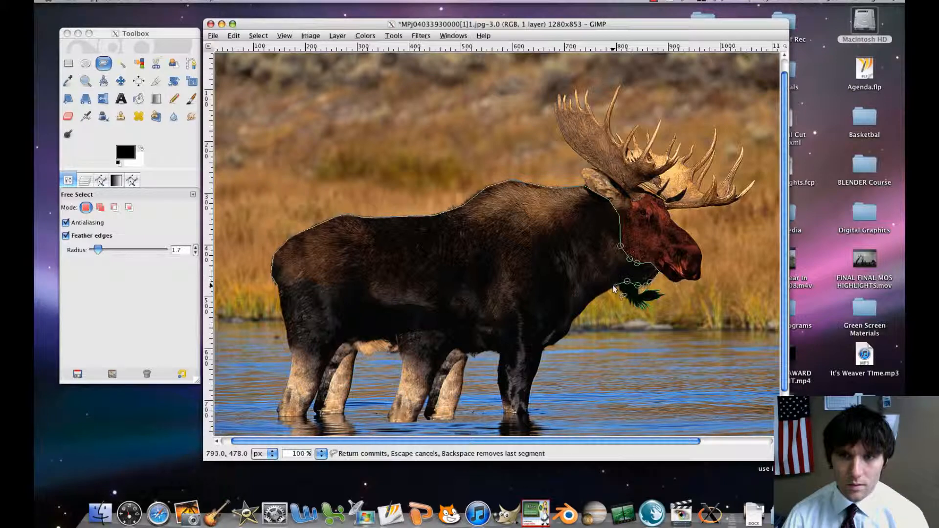
left_click(613, 286)
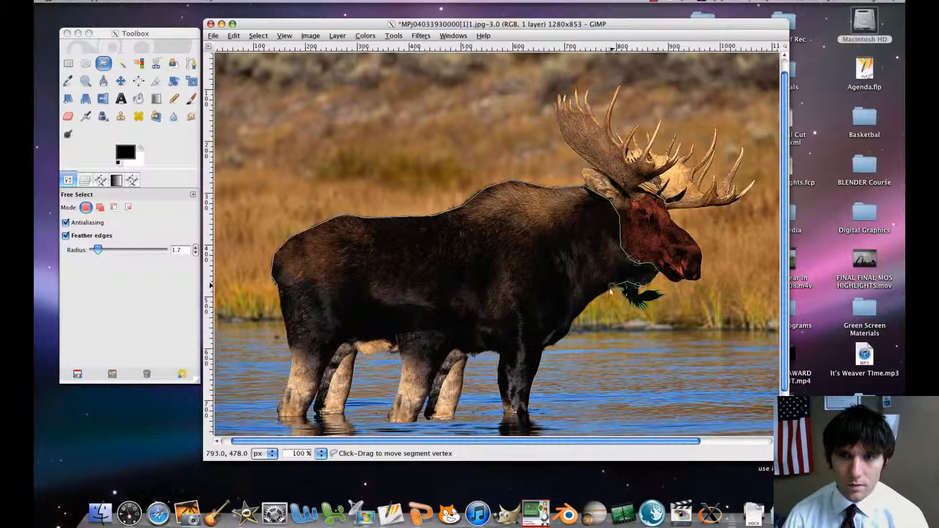
Run the outline down the chest and the front edge of the foremost leg, and across that leg at the waterline.
left_click(580, 311)
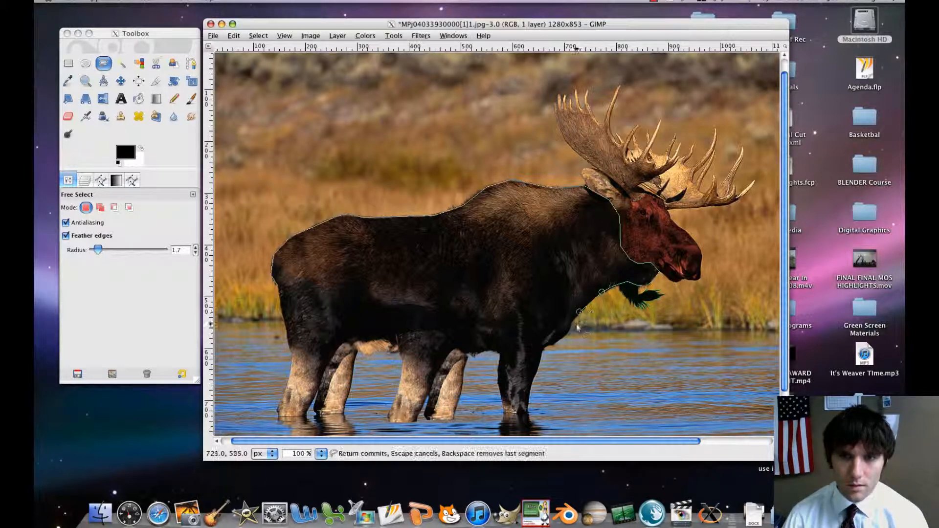
left_click(544, 347)
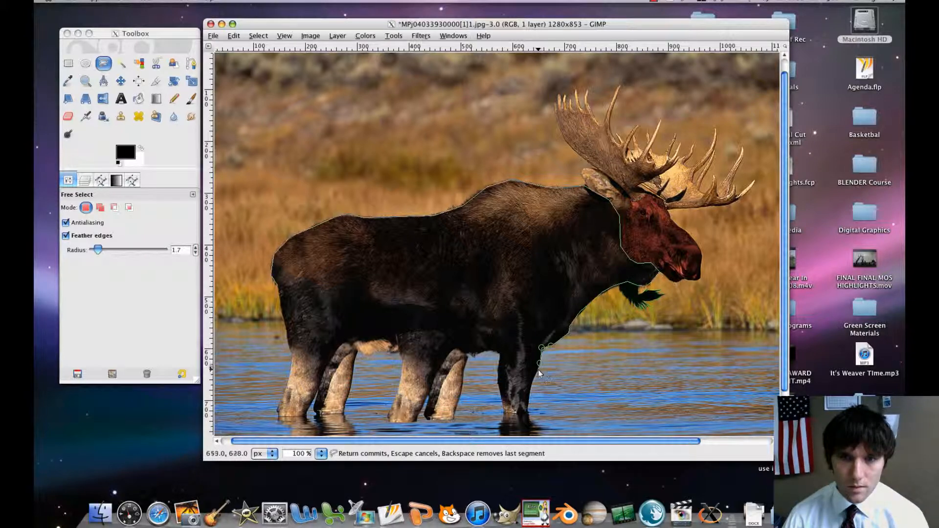
left_click(531, 386)
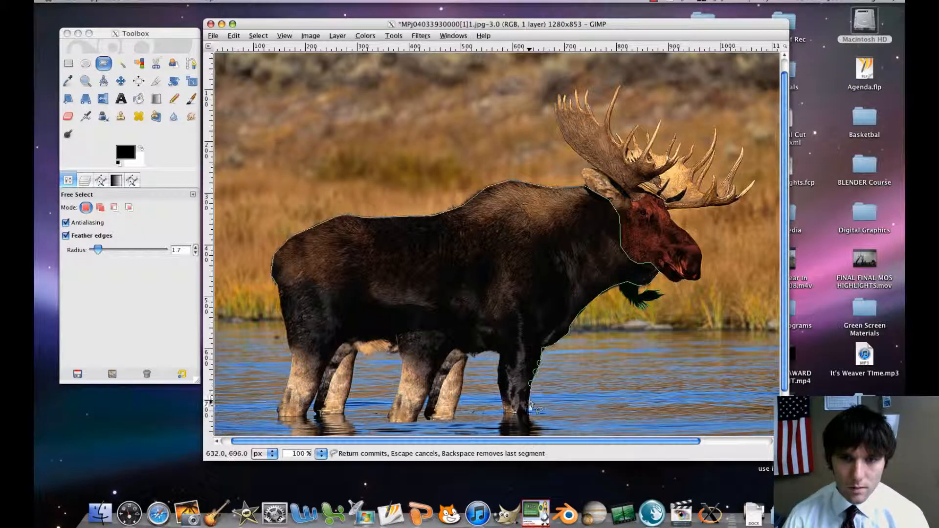
left_click(527, 411)
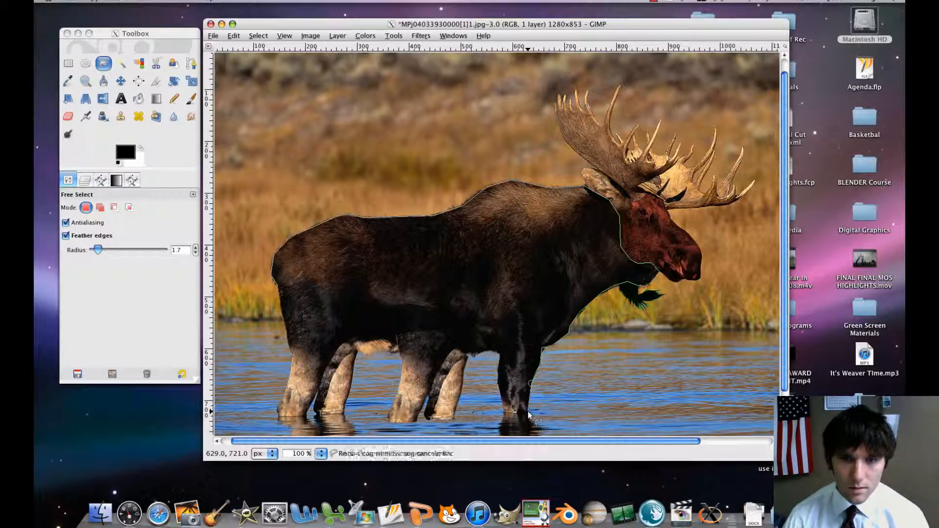
left_click(504, 412)
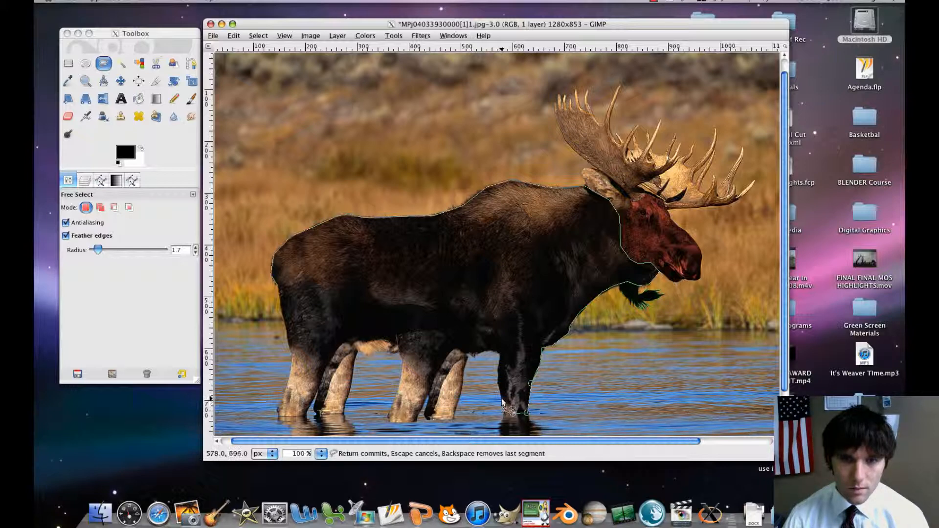
Trace up the back edge of the foremost leg and along the belly to the top of the next leg.
left_click(503, 399)
left_click(499, 386)
left_click(499, 371)
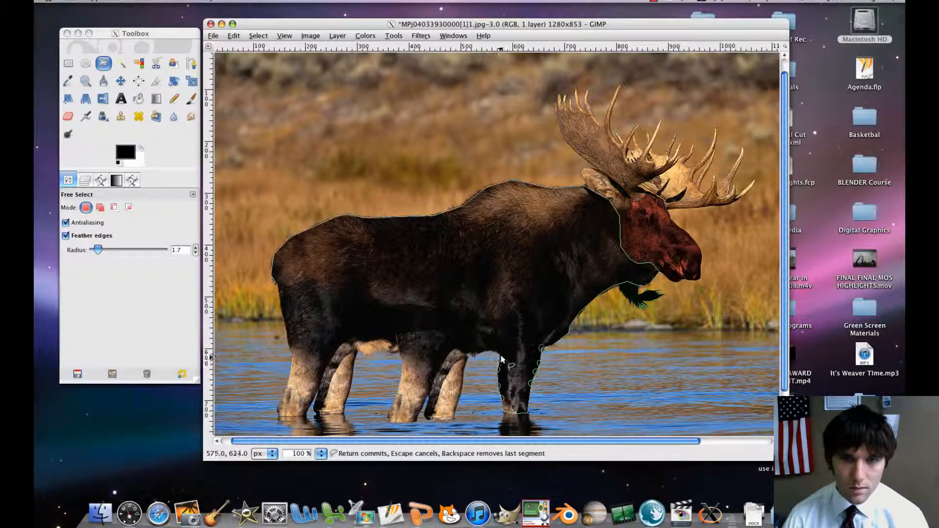
left_click(497, 353)
left_click(477, 353)
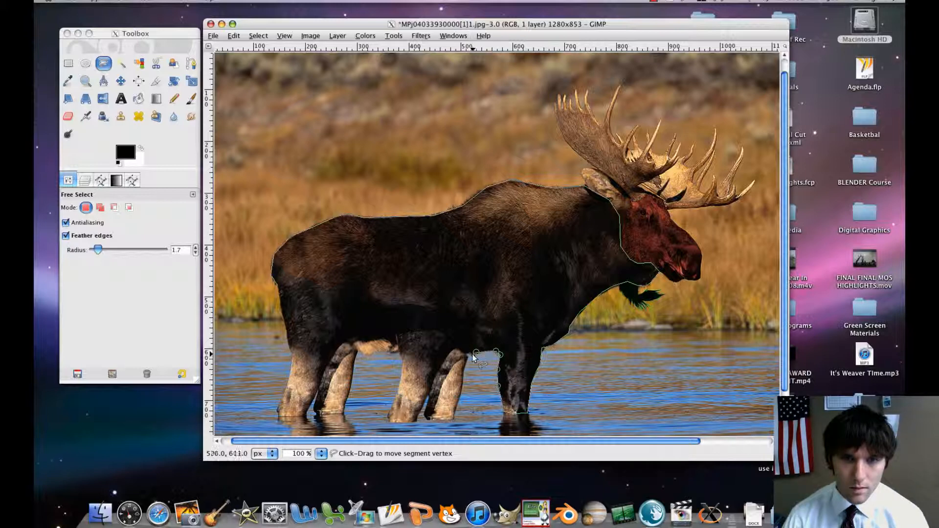
left_click(465, 354)
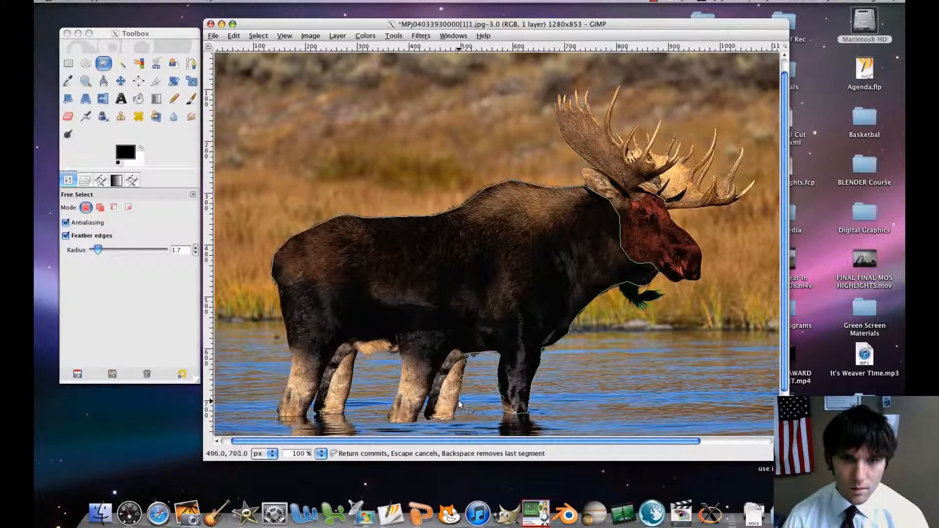
Outline the middle pair of legs down to the waterline, including the gap between their feet.
left_click(454, 418)
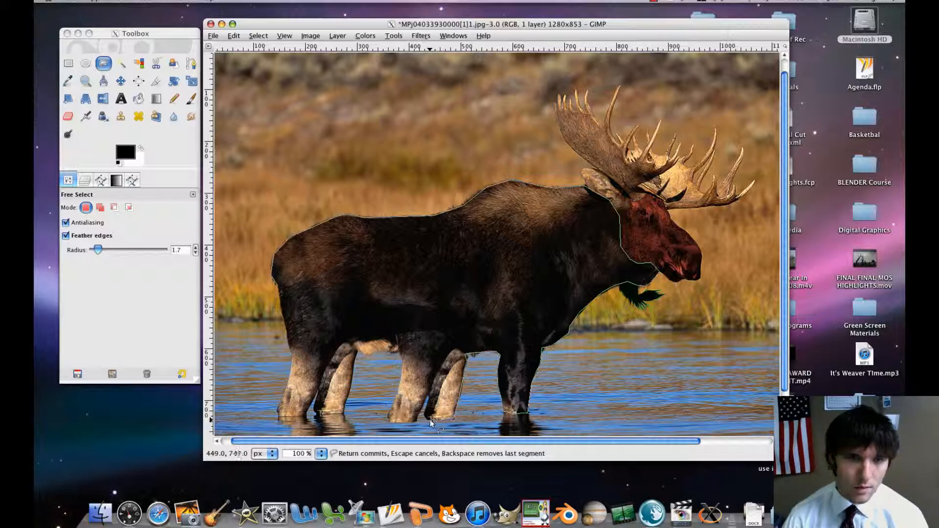
left_click(425, 416)
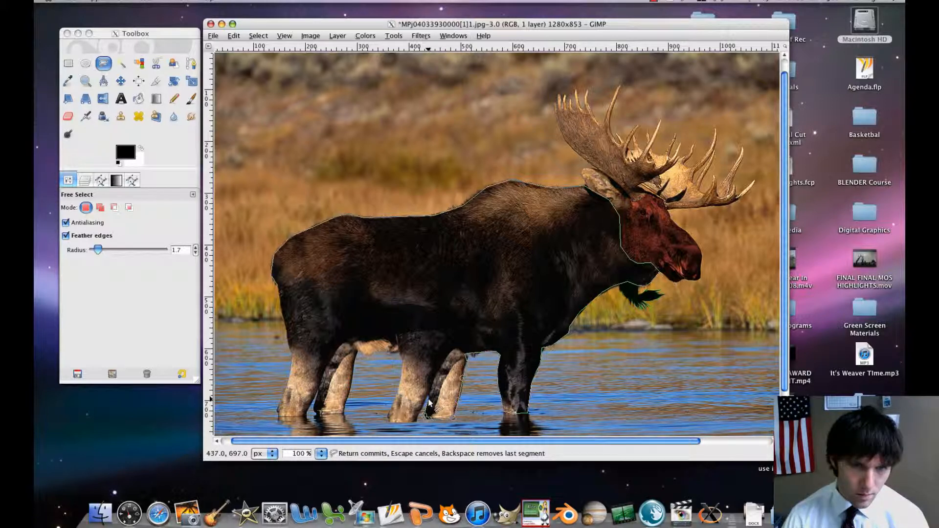
left_click(428, 399)
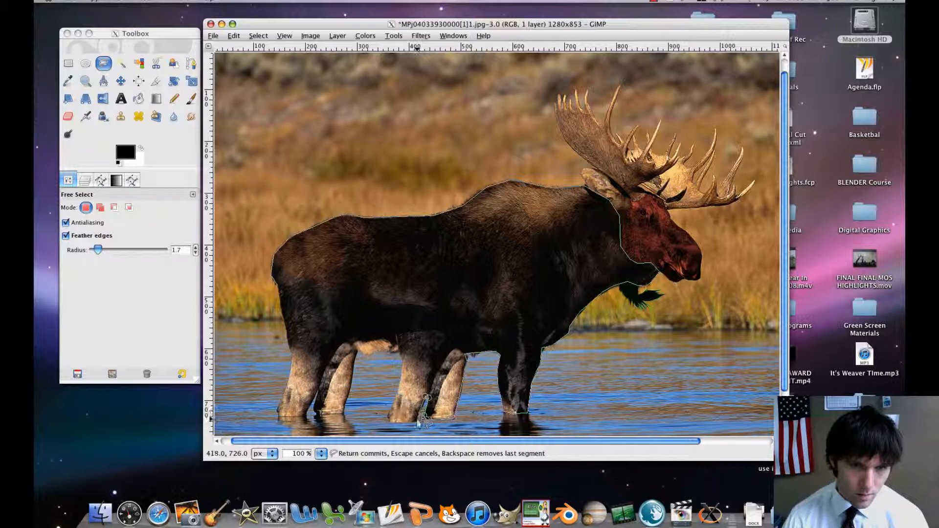
left_click(390, 423)
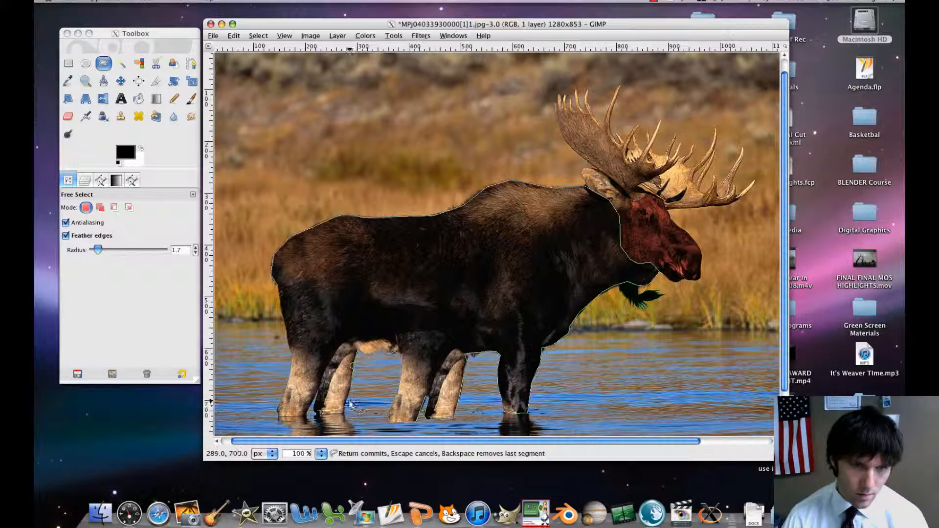
Trace around the foot of the far hind leg, through the gap between the hind legs and down to the near hind foot.
left_click(317, 414)
left_click(315, 409)
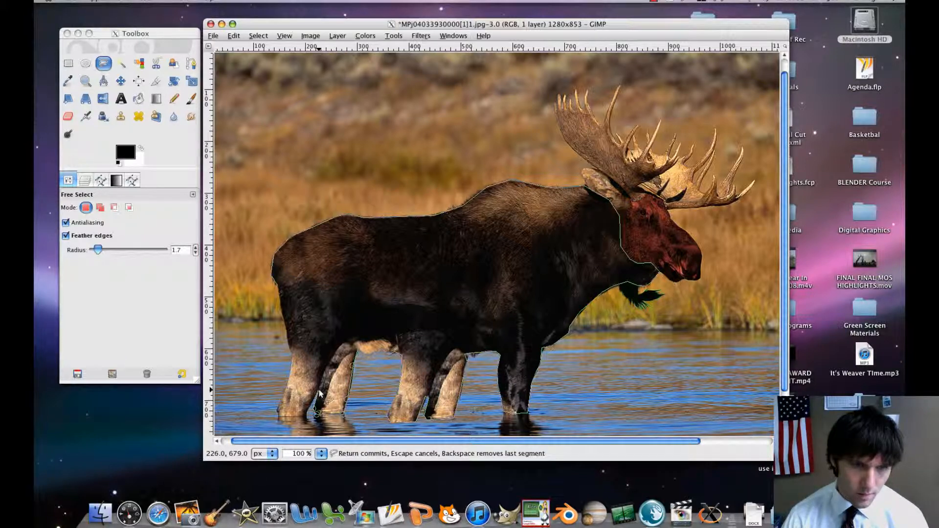
left_click(318, 390)
left_click(310, 401)
left_click(306, 414)
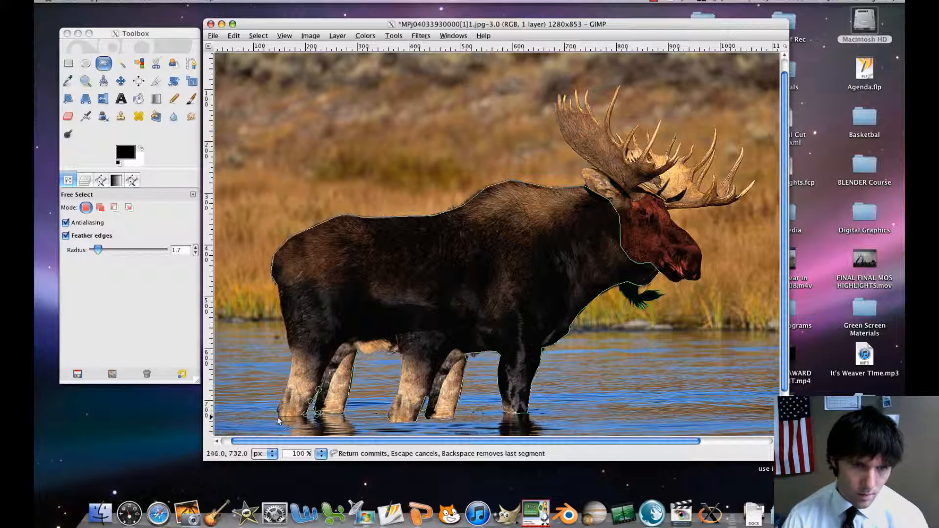
left_click_drag(306, 415, 304, 417)
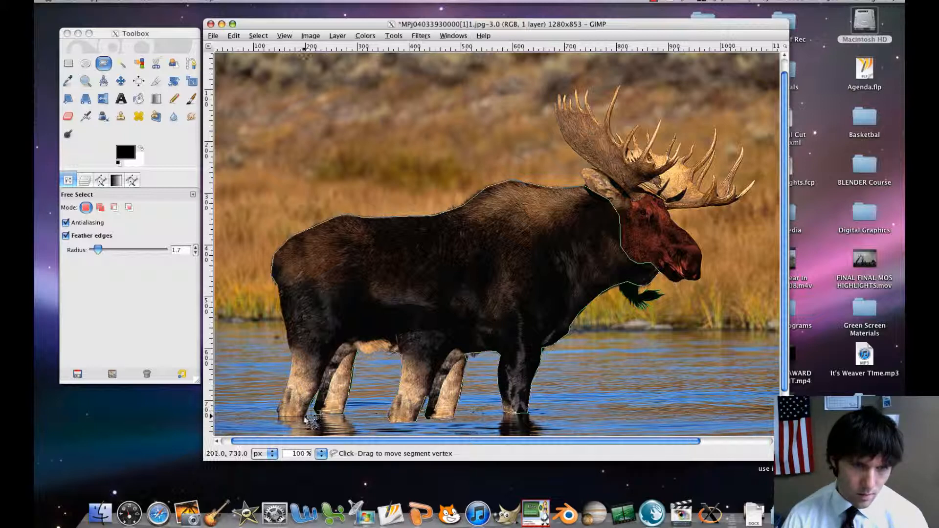
Run the outline across the near hind foot and up the back of that leg to the rump, closing it into a selection.
left_click(278, 419)
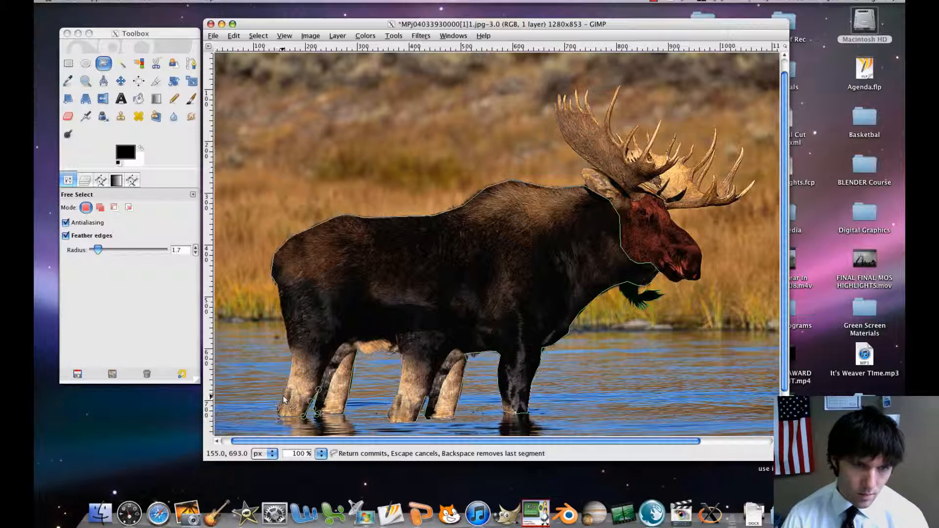
left_click(290, 382)
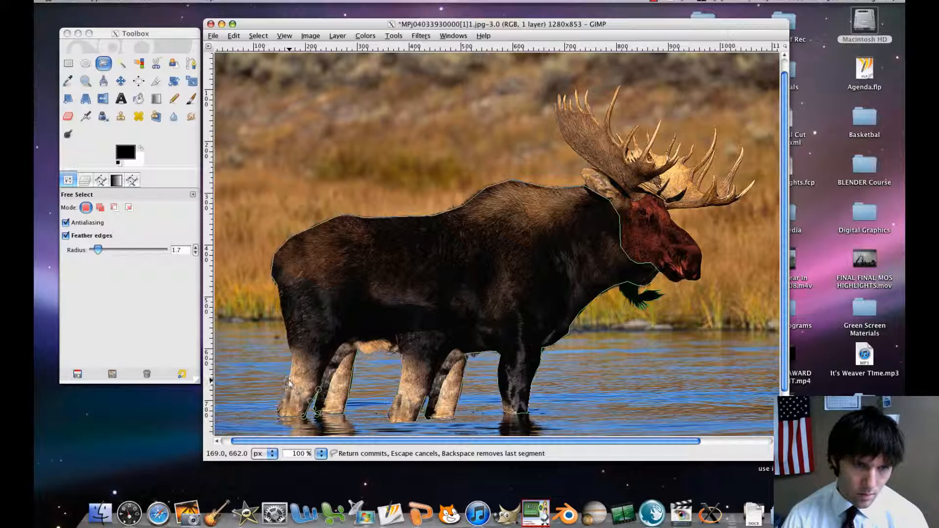
left_click(289, 341)
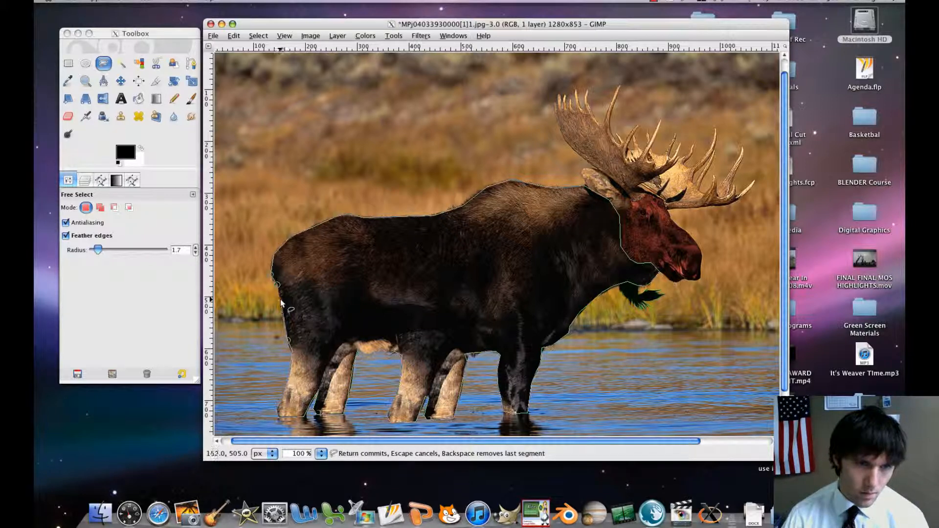
left_click(279, 295)
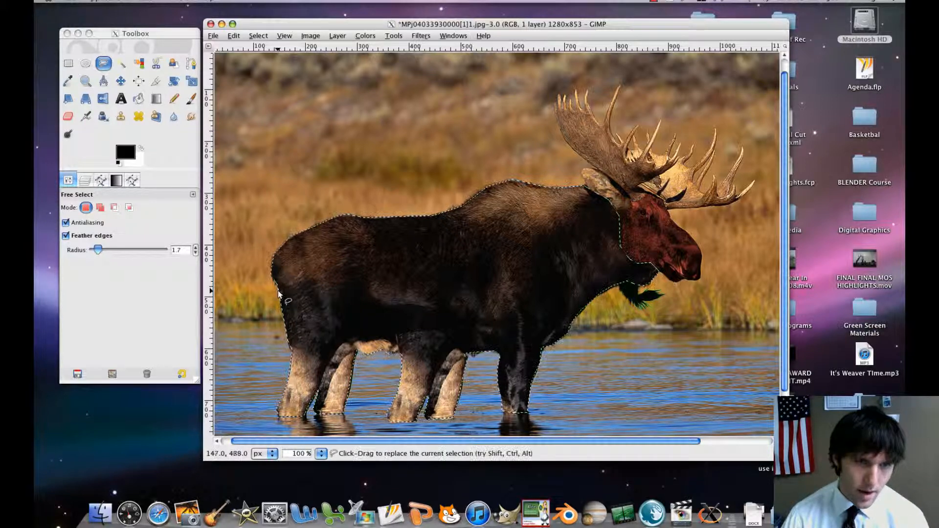
key("m")
Colorize the selected moose body and legs with hue 209, saturation 0 and lightness -5.
left_click(365, 36)
left_click(384, 66)
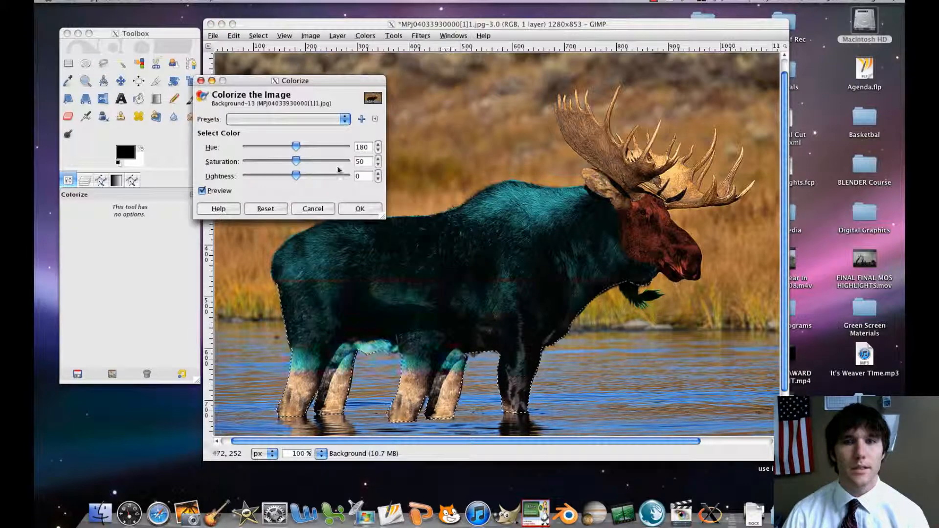
left_click_drag(296, 147, 336, 148)
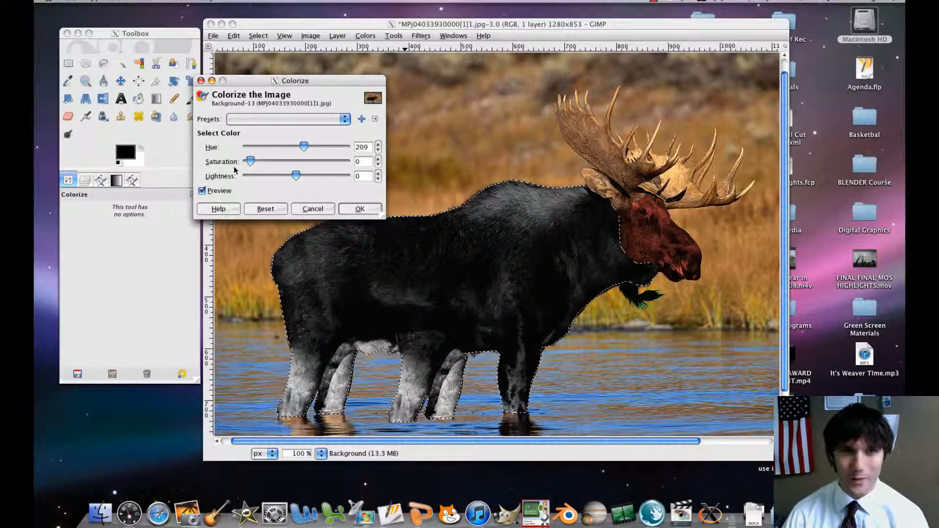
mouse_move(296, 175)
left_mouse_down()
mouse_move(268, 177)
mouse_move(301, 178)
left_mouse_up()
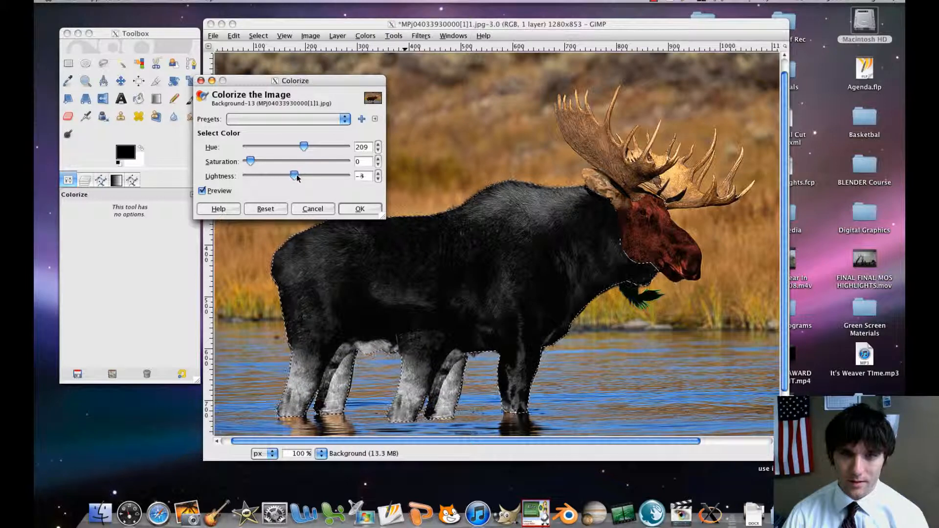
left_click_drag(297, 176, 296, 176)
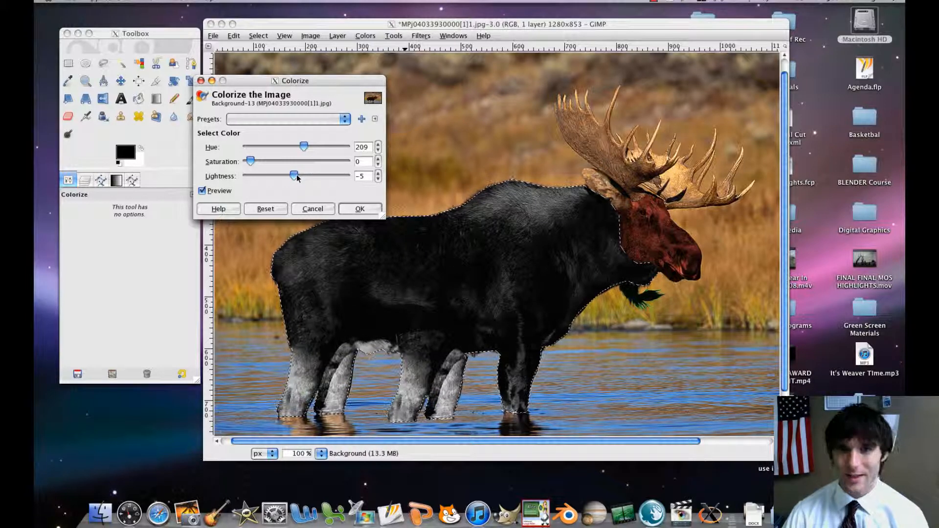
left_click(361, 209)
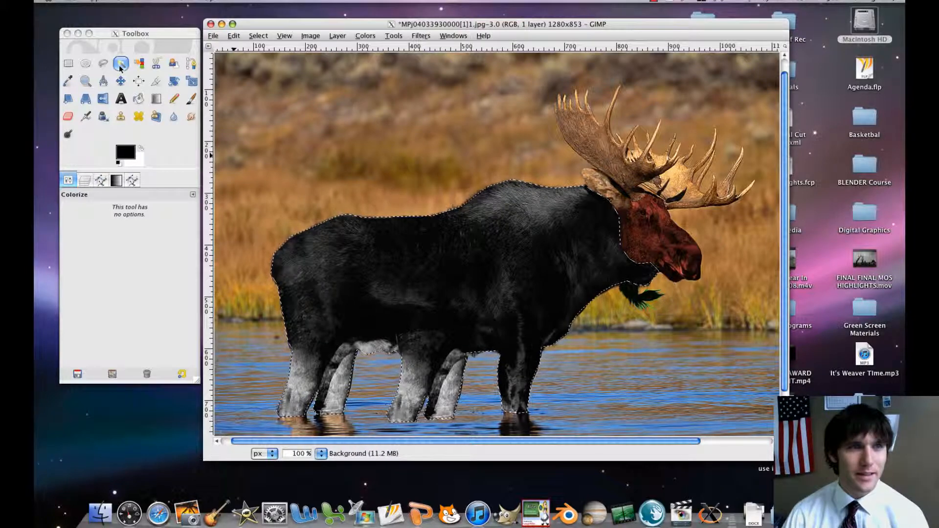
Outline the moose's ear with Free Select and close the outline into a new selection.
left_click(104, 63)
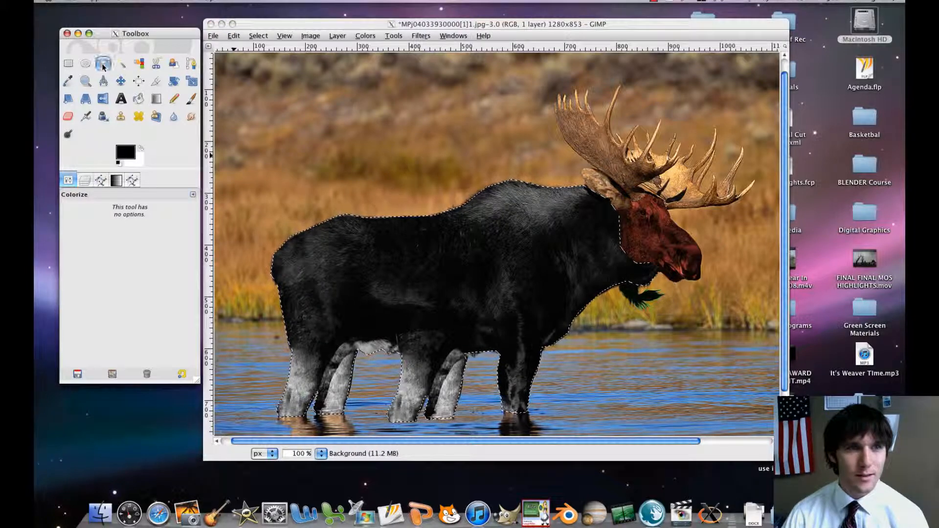
left_click(630, 205)
left_click(630, 200)
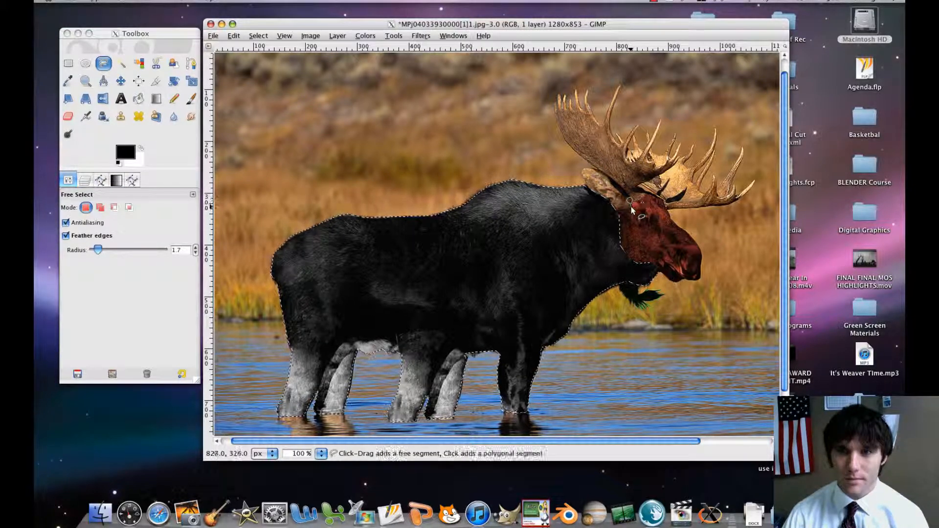
left_click(616, 210)
left_click(605, 198)
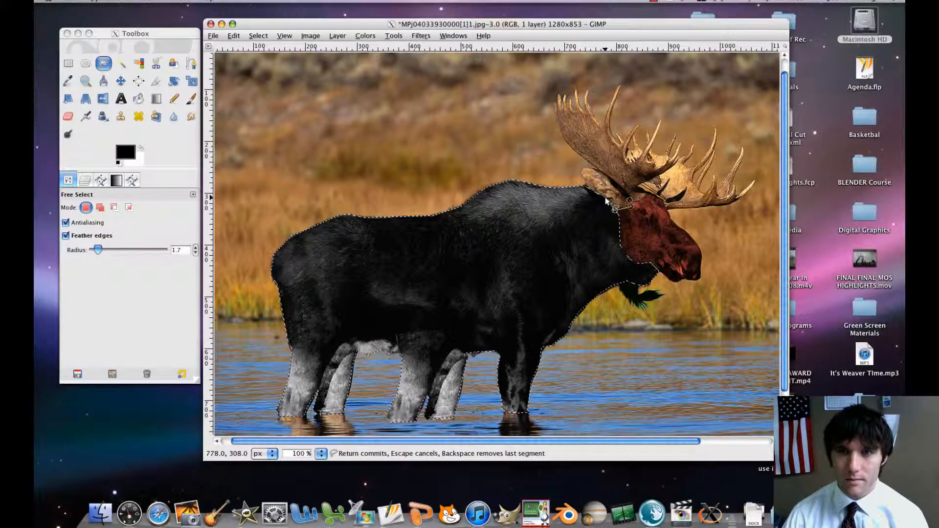
left_click(586, 185)
left_click(582, 171)
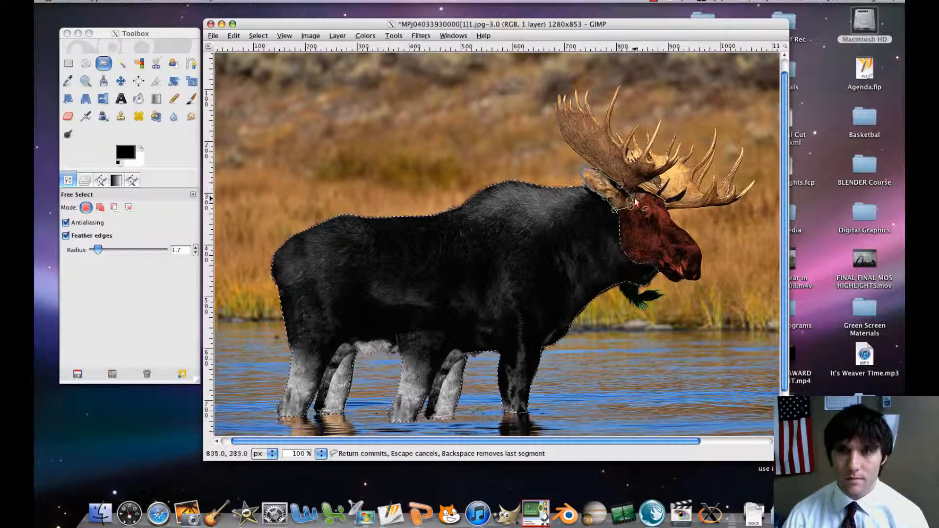
left_click(632, 198)
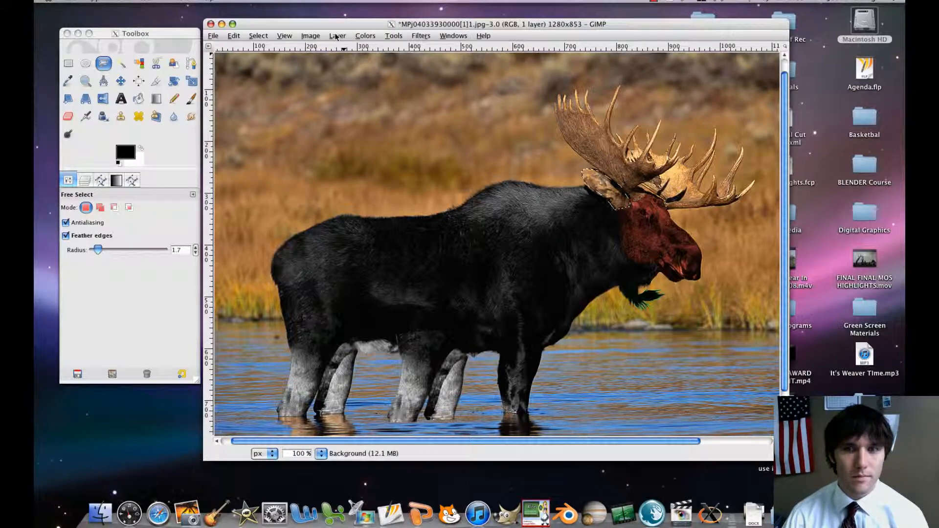
Colorize the selected ear gray with saturation 0 and lightness -3.
left_click(375, 36)
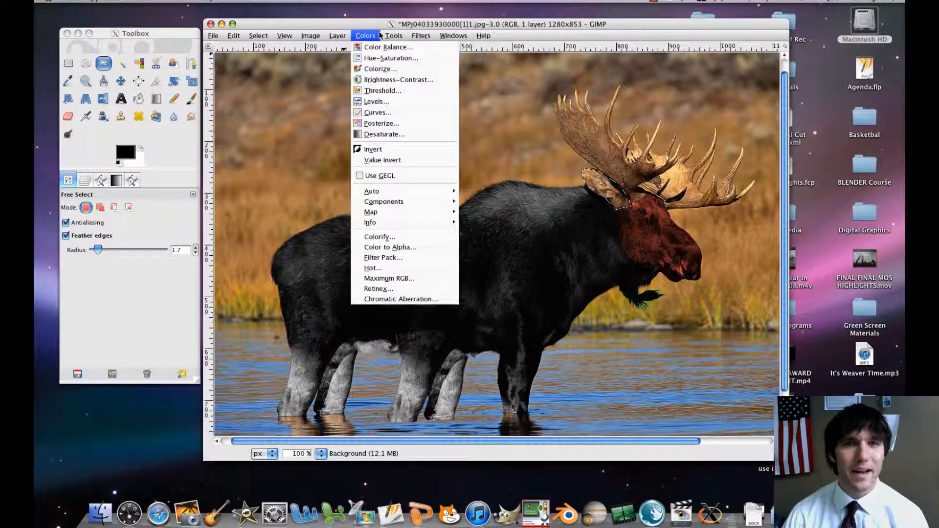
left_click(375, 68)
left_click_drag(295, 176, 231, 168)
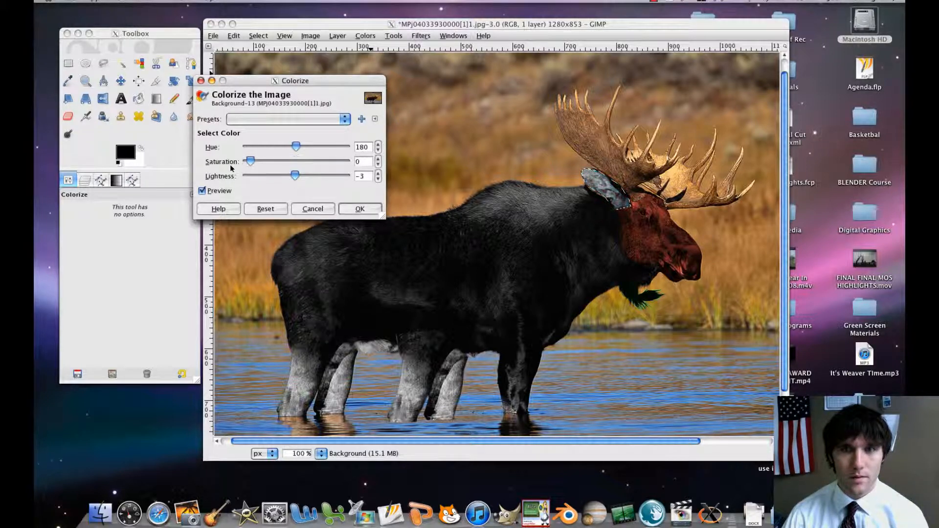
left_click(360, 209)
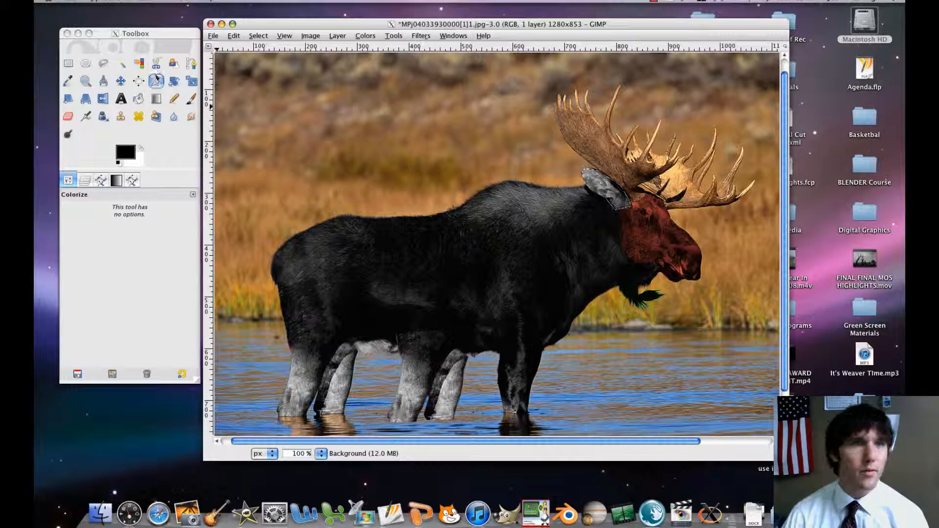
Start a Free Select outline down the back edge of the near antler, across the brow and under the far antler to its outermost tip.
left_click(103, 63)
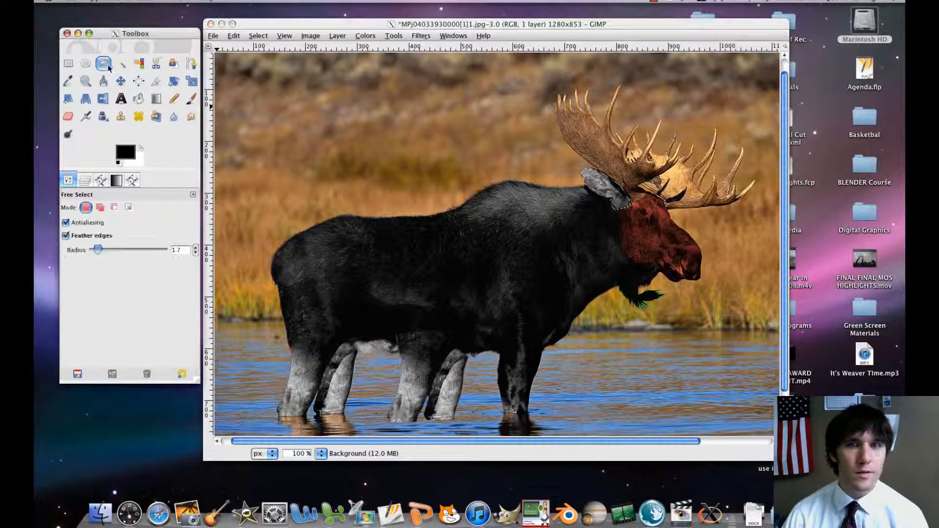
left_click(555, 105)
mouse_move(554, 105)
left_mouse_down()
mouse_move(579, 148)
mouse_move(571, 151)
mouse_move(566, 143)
mouse_move(674, 212)
left_mouse_up()
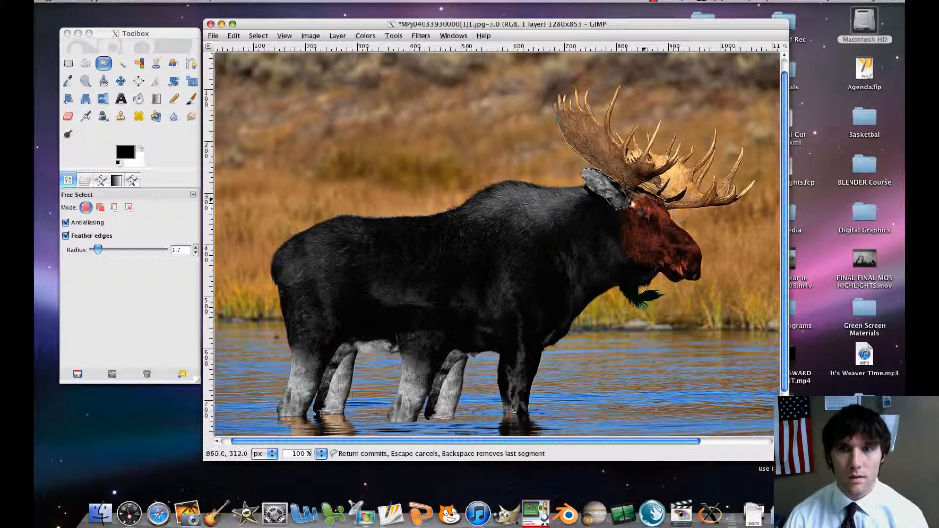
left_click(640, 201)
left_click(646, 194)
left_click(659, 197)
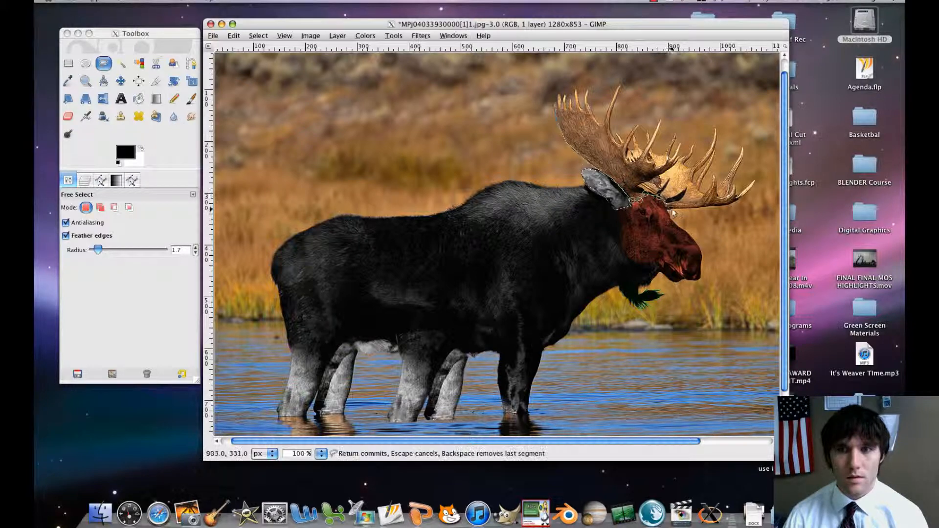
left_click(730, 205)
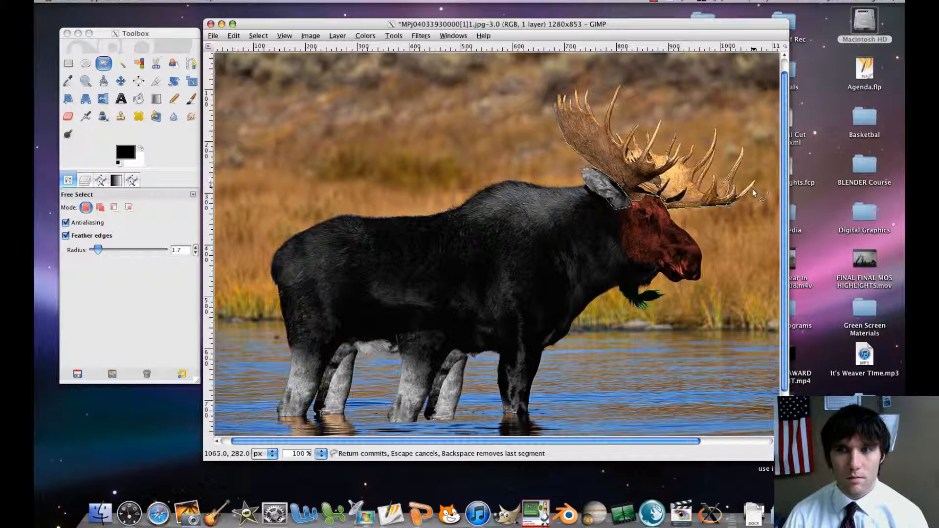
left_click(756, 181)
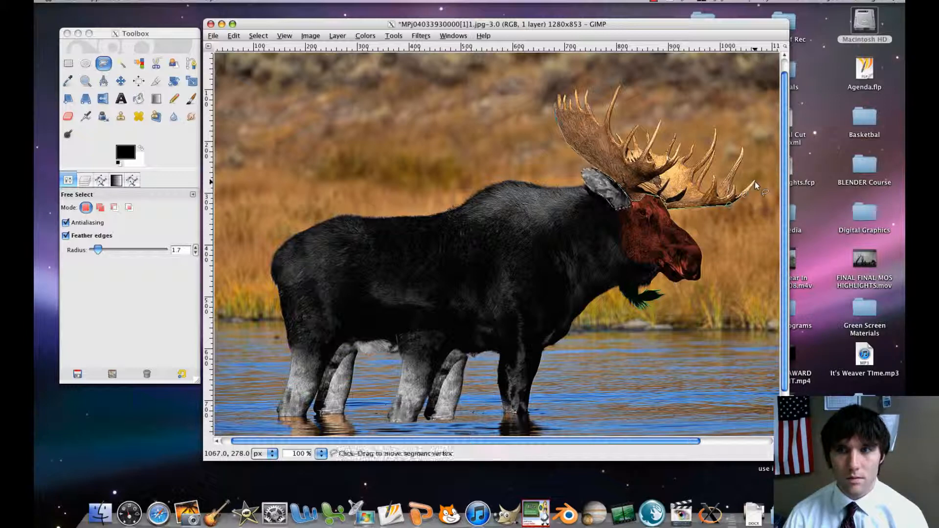
Trace down the inner side of the far antler's second long tine and up to the tip of the short tine beside it.
key("plus")
key("plus")
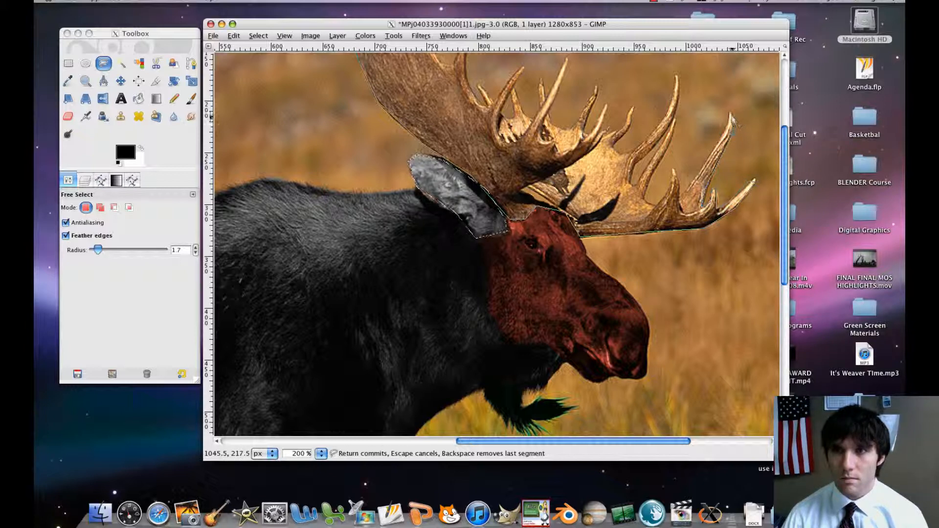
left_click(716, 146)
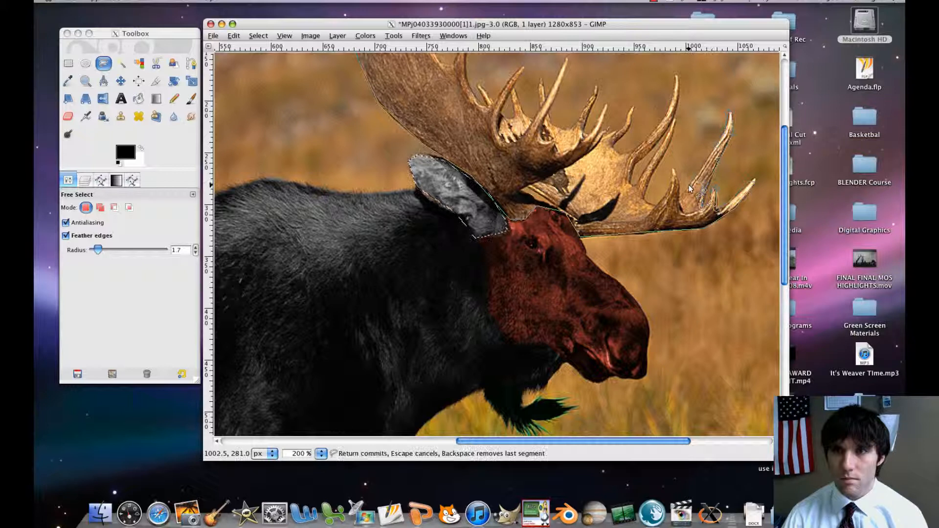
left_click(690, 186)
left_click(679, 197)
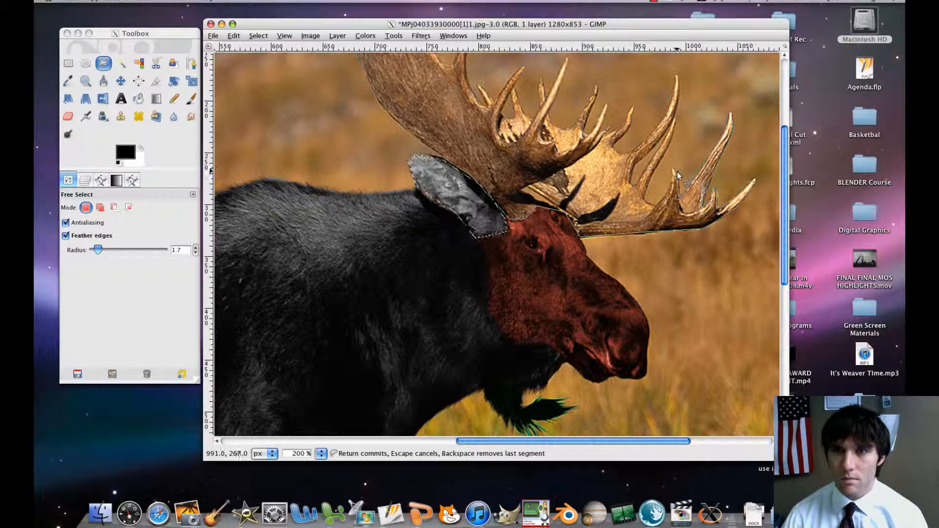
left_click(677, 172)
left_click(674, 169)
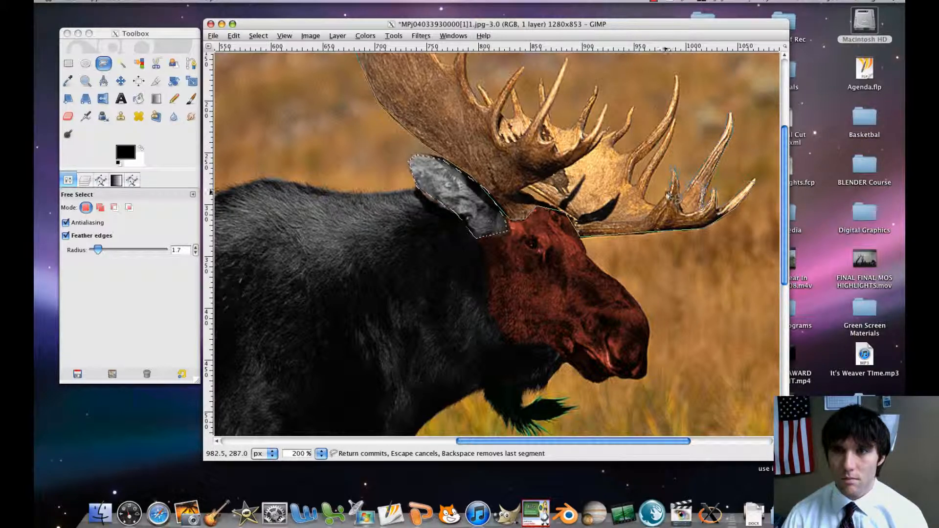
Continue the outline through the next gap and around the slanted tine to the tip of the far antler's tallest tine.
left_click(658, 204)
left_click(646, 200)
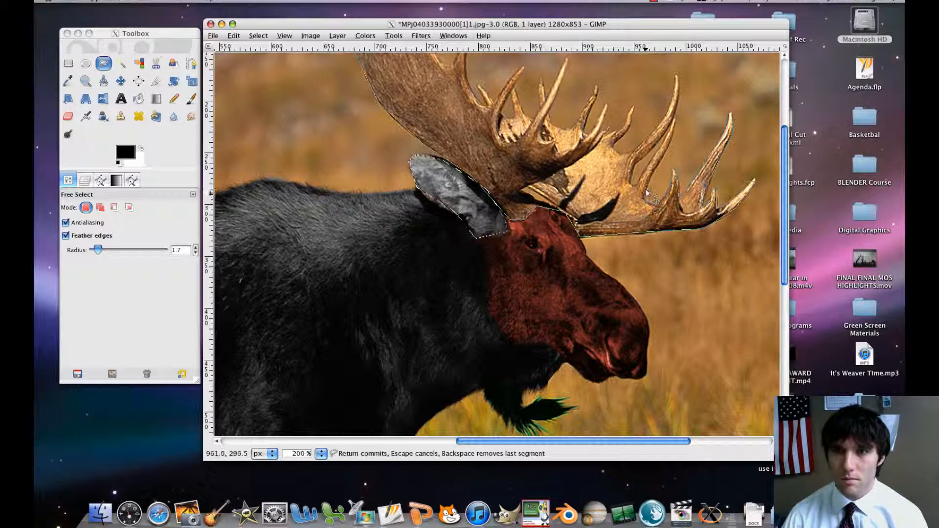
left_click(668, 145)
left_click(673, 120)
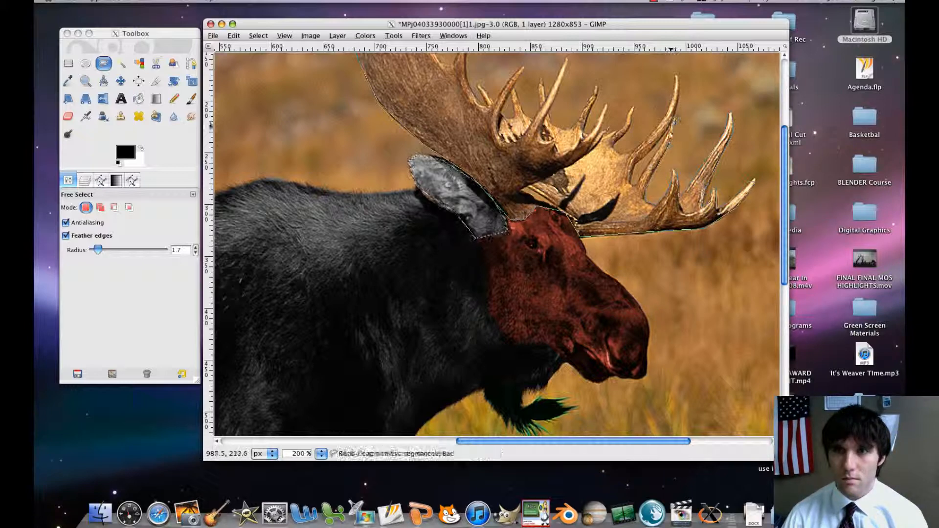
left_click(638, 185)
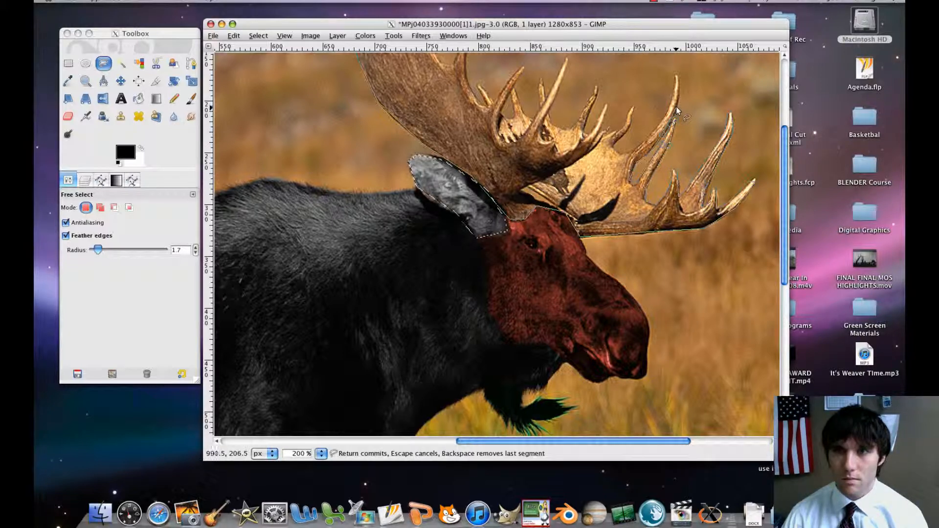
left_click(677, 77)
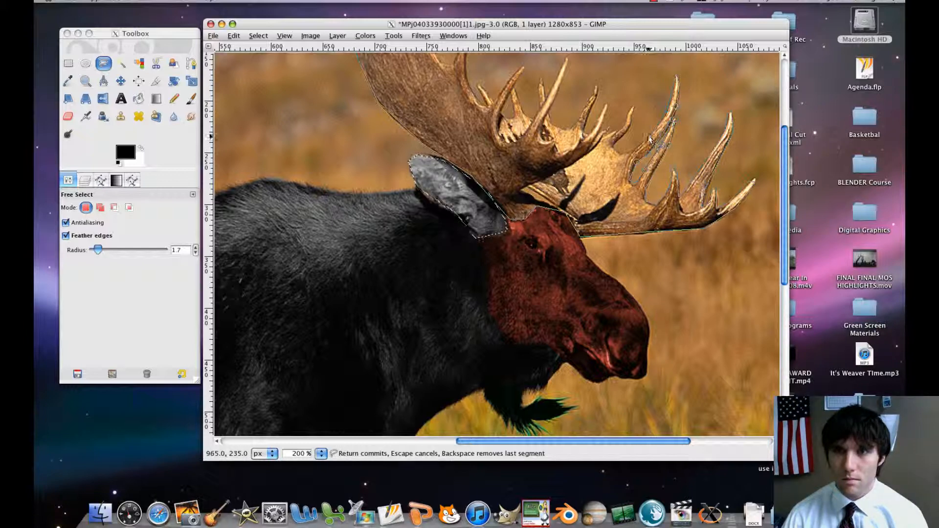
Trace from the tallest tine around the small curved tine to the base of the next tine.
left_click(621, 138)
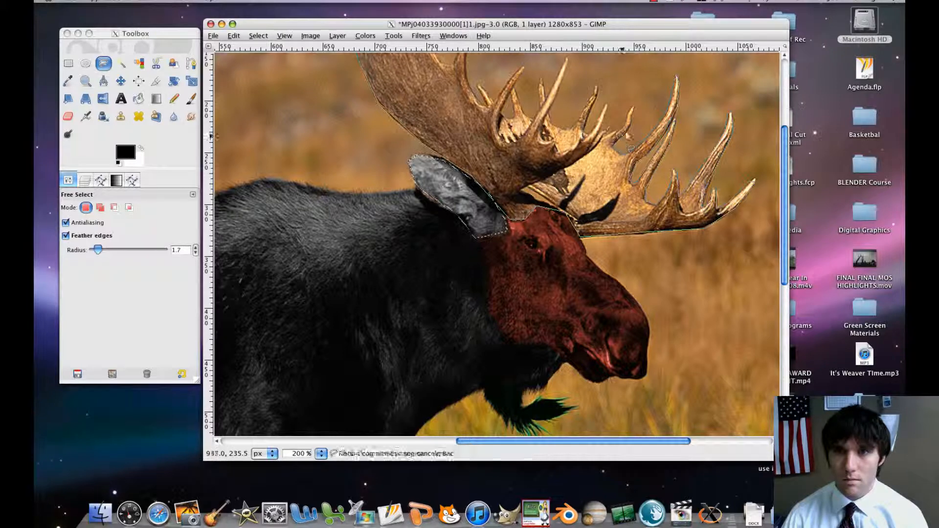
left_click(632, 107)
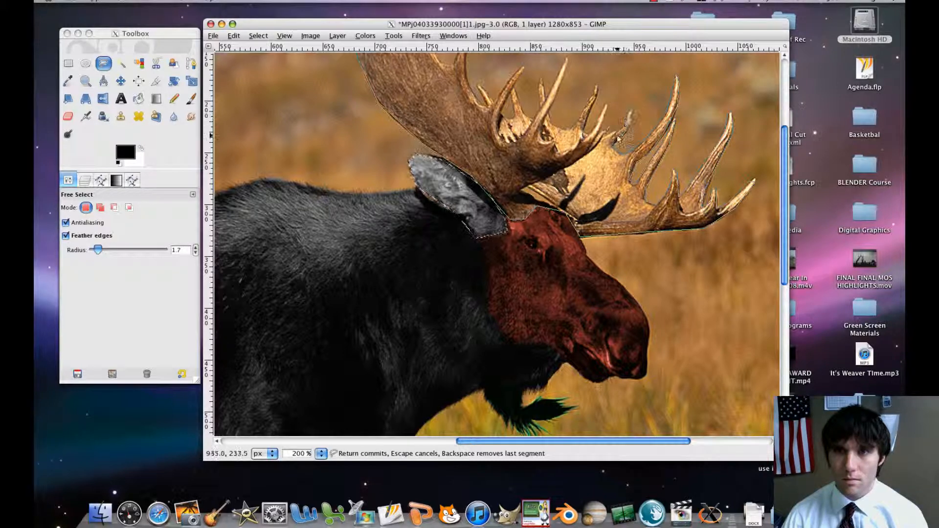
left_click(615, 137)
left_click(607, 137)
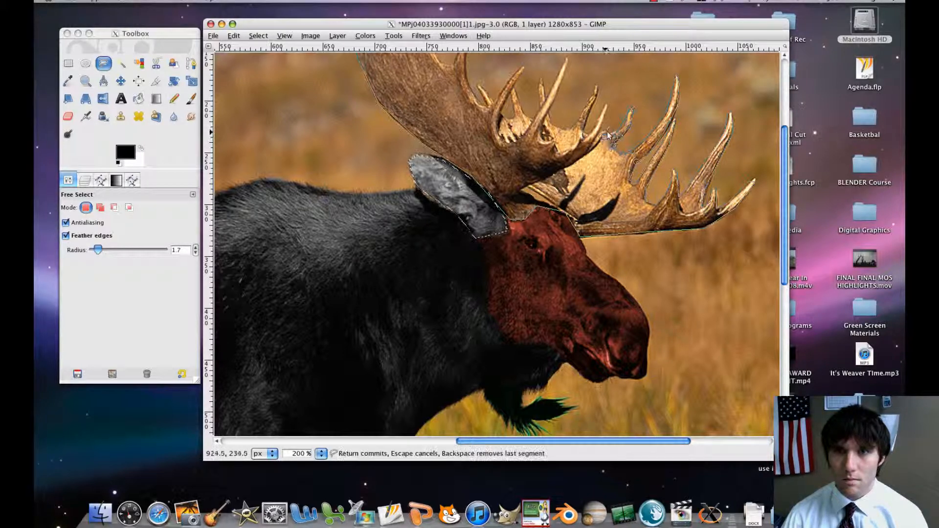
left_click(607, 134)
left_click(601, 133)
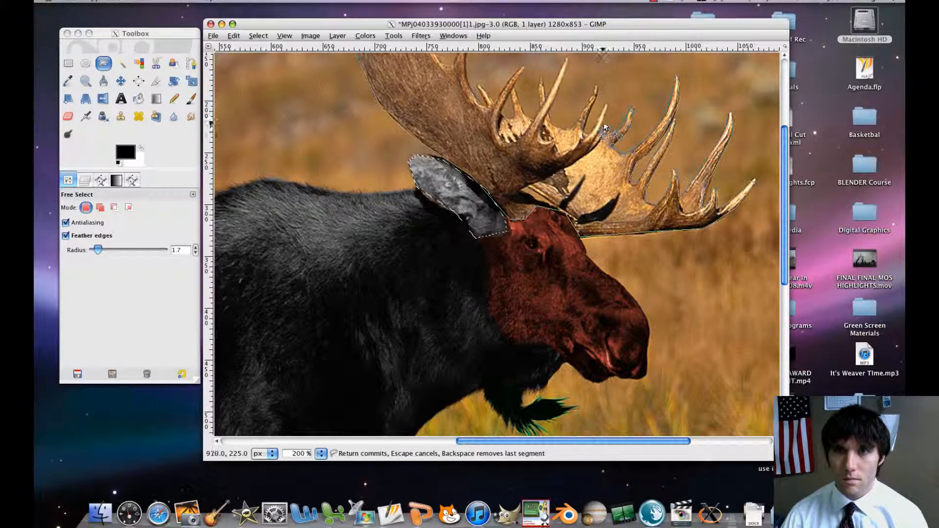
Outline the next two tines near the middle of the antlers and the dip beyond them.
left_click(609, 105)
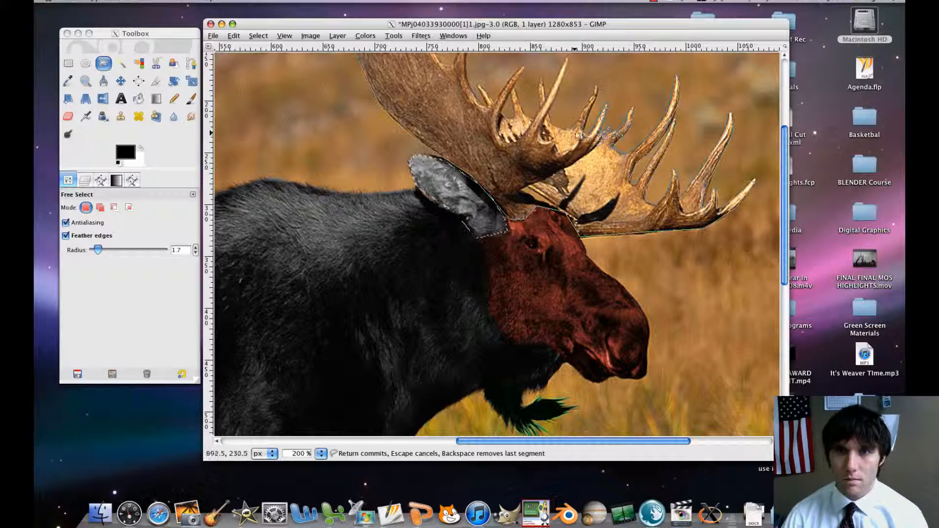
left_click(594, 92)
left_click(581, 123)
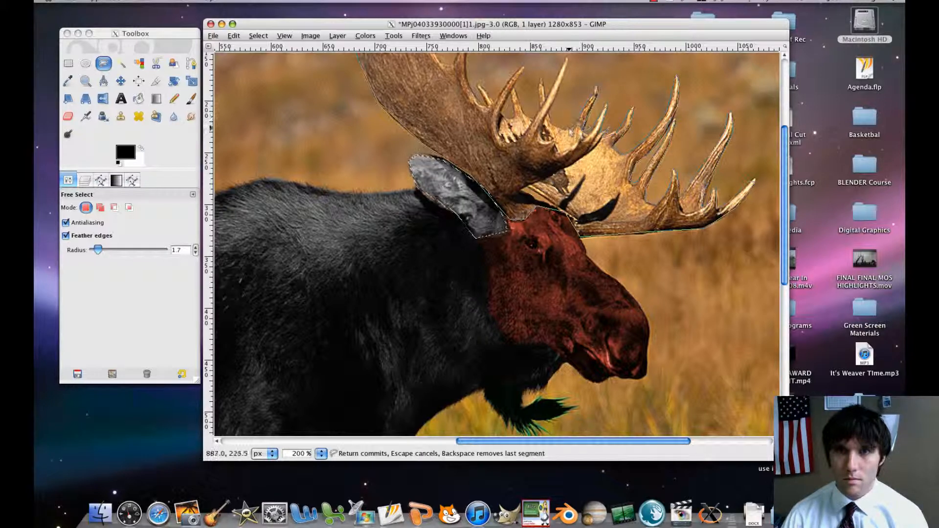
left_click(569, 129)
left_click(552, 128)
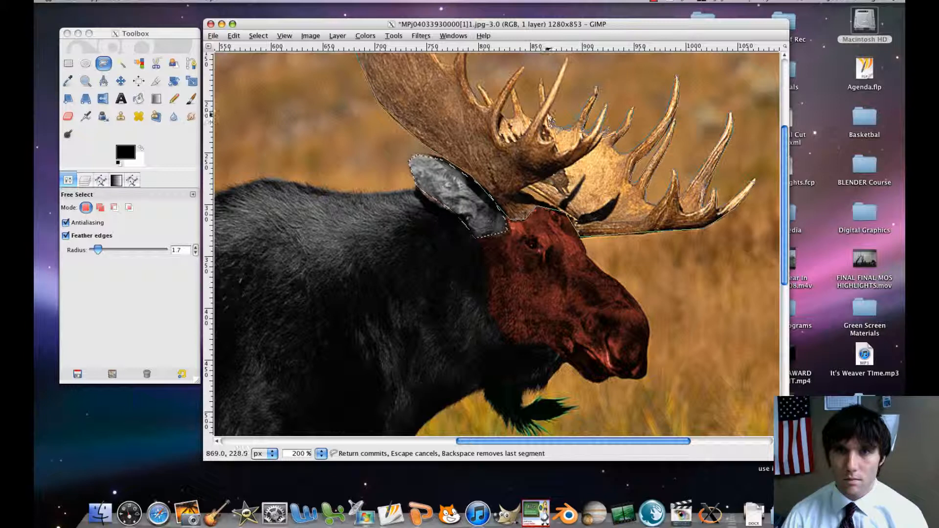
Outline the next long tine and the short tine behind it, continuing through the gap to the following tine's tip.
left_click(568, 55)
left_click(546, 102)
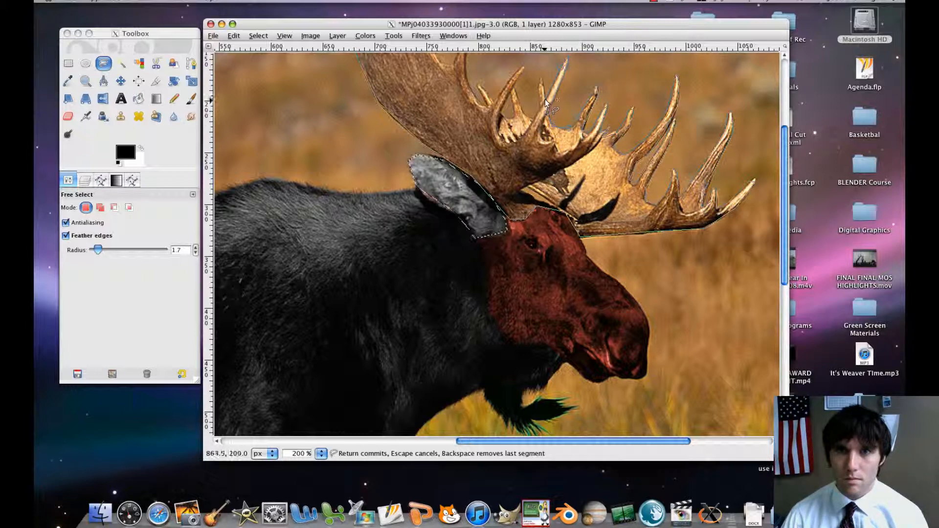
left_click(541, 76)
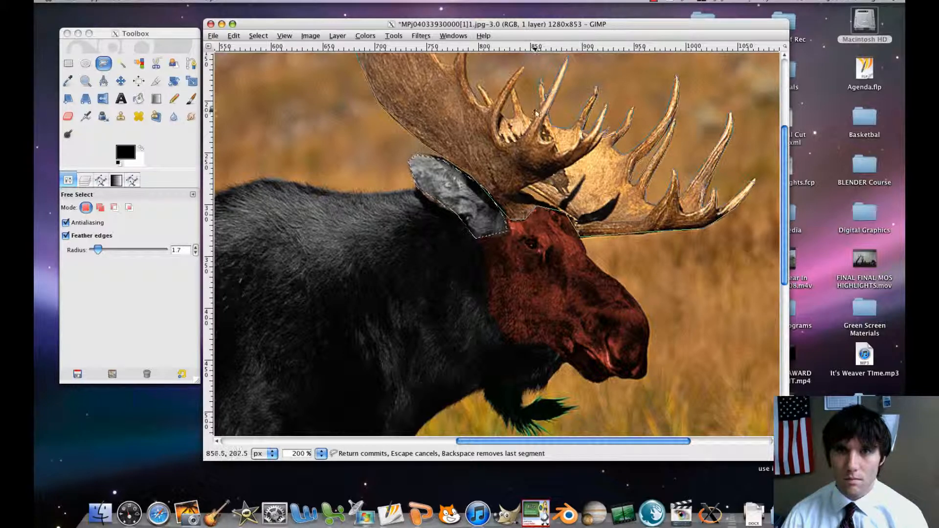
left_click(540, 102)
left_click(533, 119)
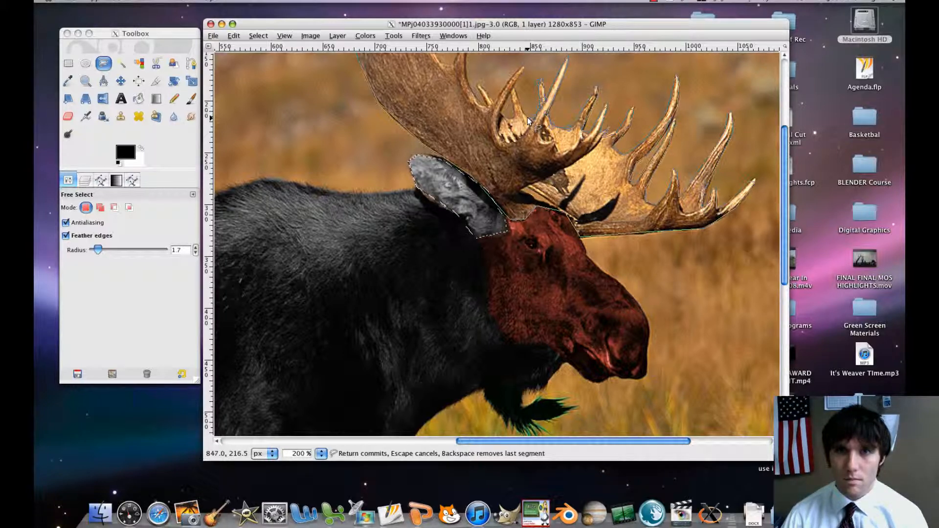
left_click(515, 84)
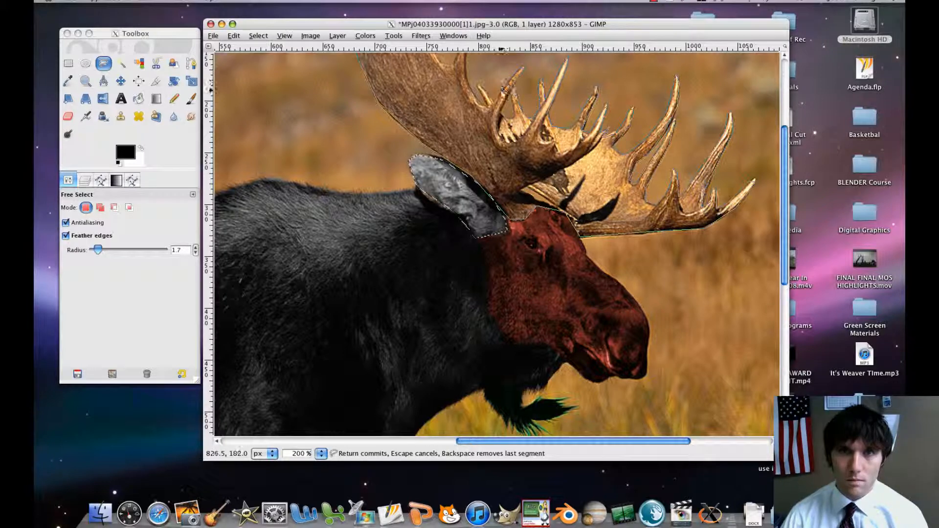
Continue the outline into the next gap and around the tip of the small tine beside the near antler.
left_click(496, 105)
left_click(486, 93)
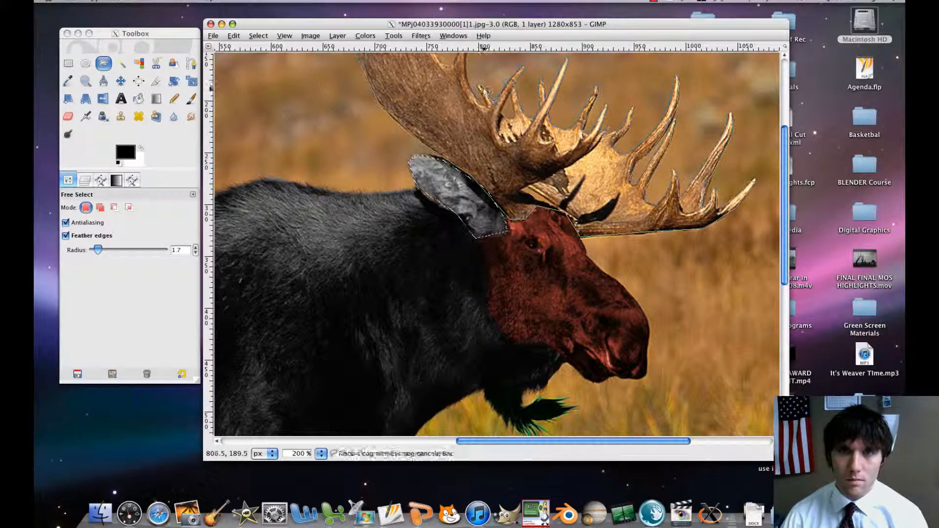
left_click(477, 84)
left_click(483, 99)
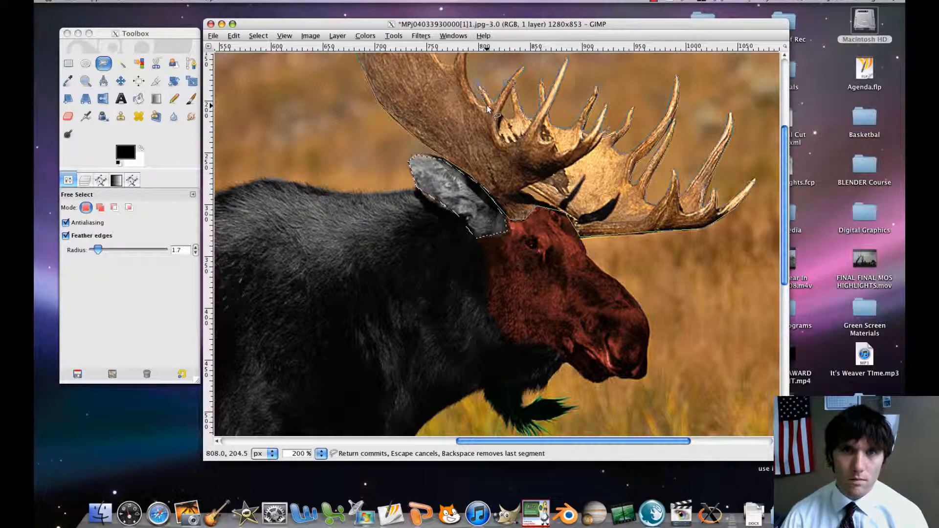
Trace up the near antler's tall isolated tine, around its tip and down to its base.
scroll(481, 80, "up", 5)
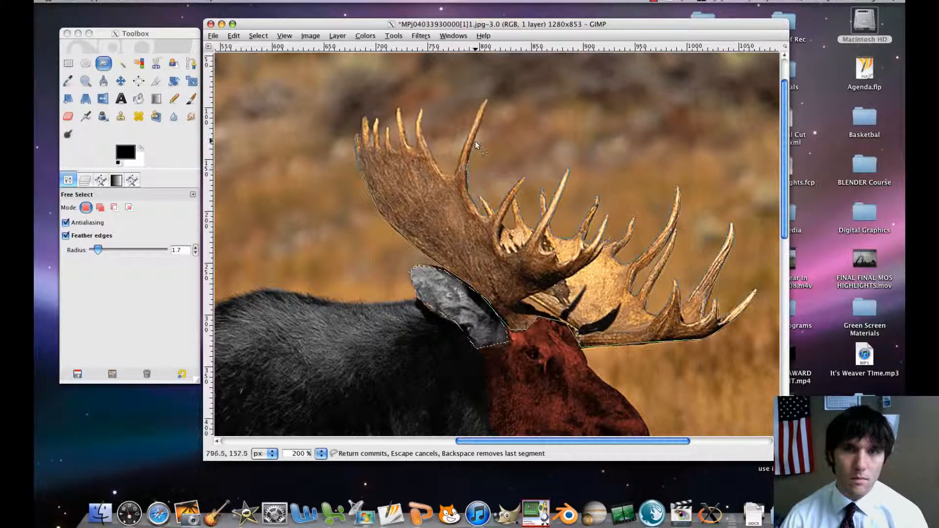
left_click(475, 140)
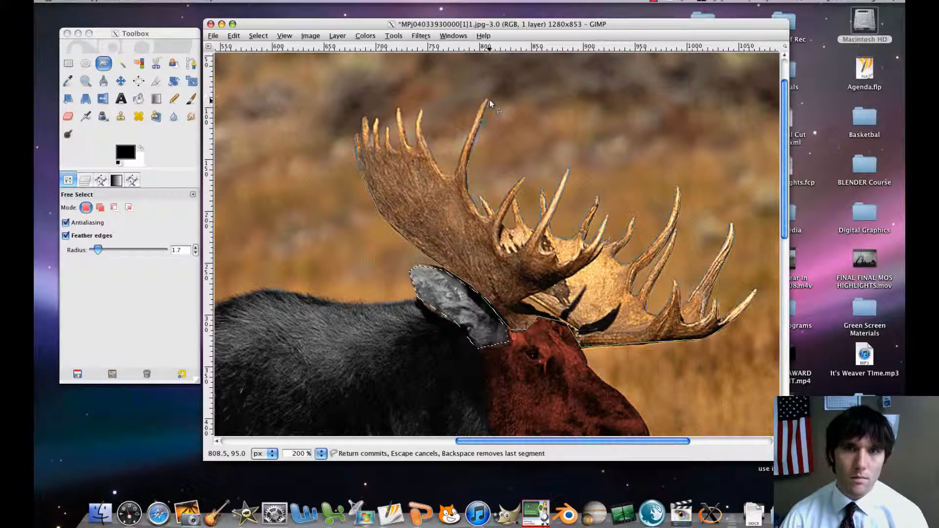
left_click(486, 104)
left_click(489, 98)
left_click(480, 101)
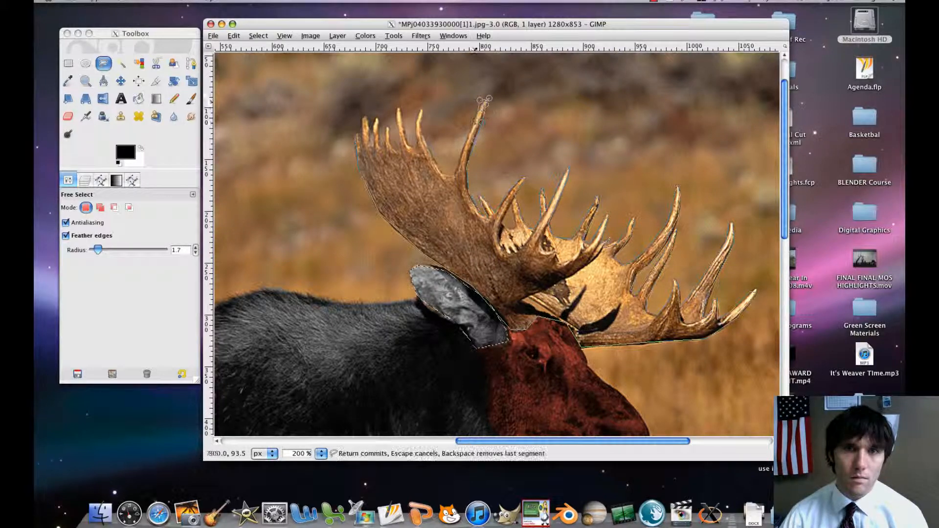
left_click(459, 168)
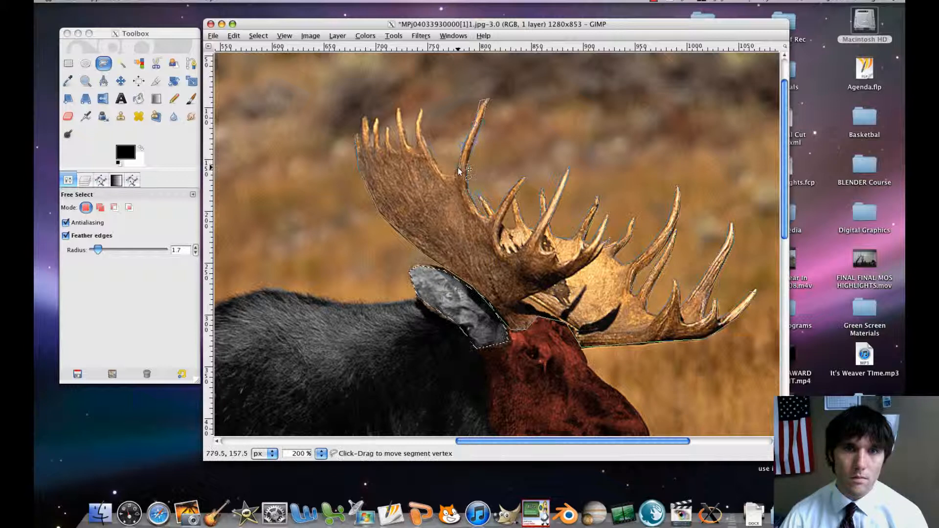
Outline the dip beyond the tall tine and the next two tines along the near antler's upper edge.
left_click(444, 173)
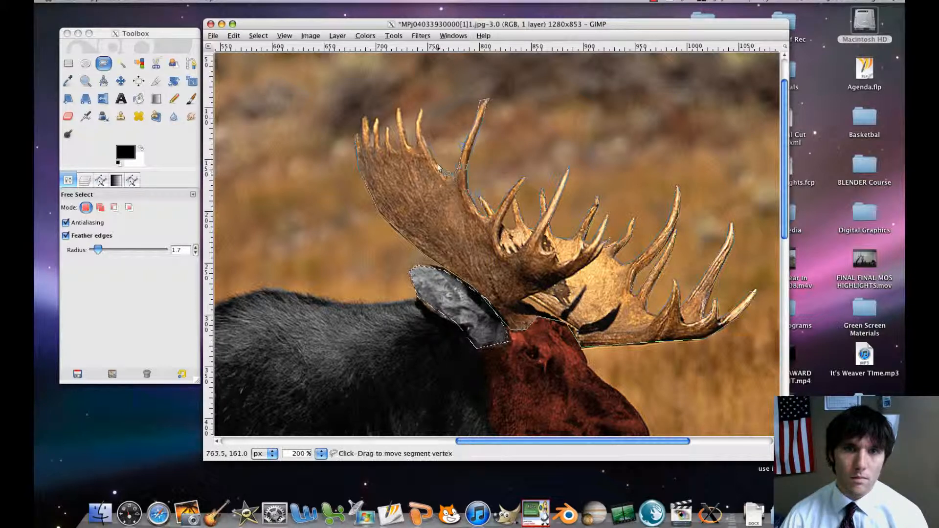
left_click(423, 131)
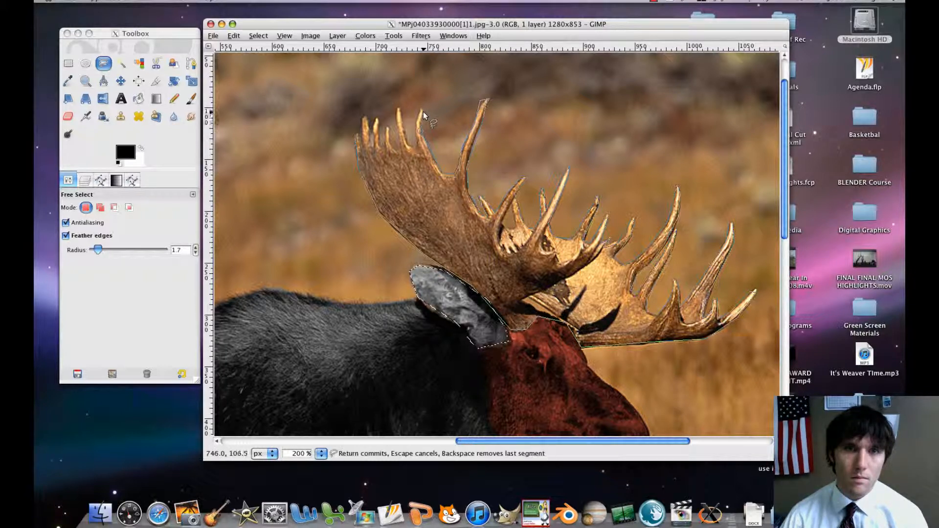
left_click(415, 146)
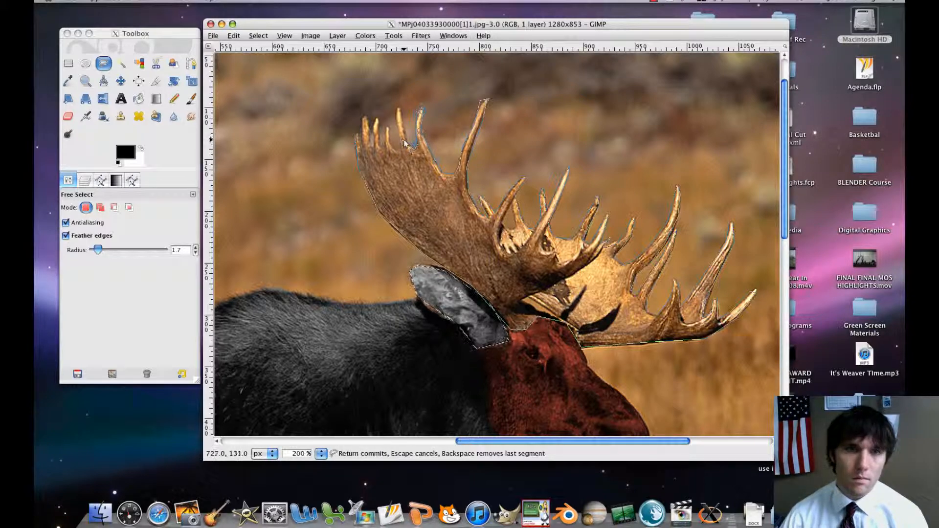
left_click(404, 140)
left_click(401, 109)
left_click(396, 108)
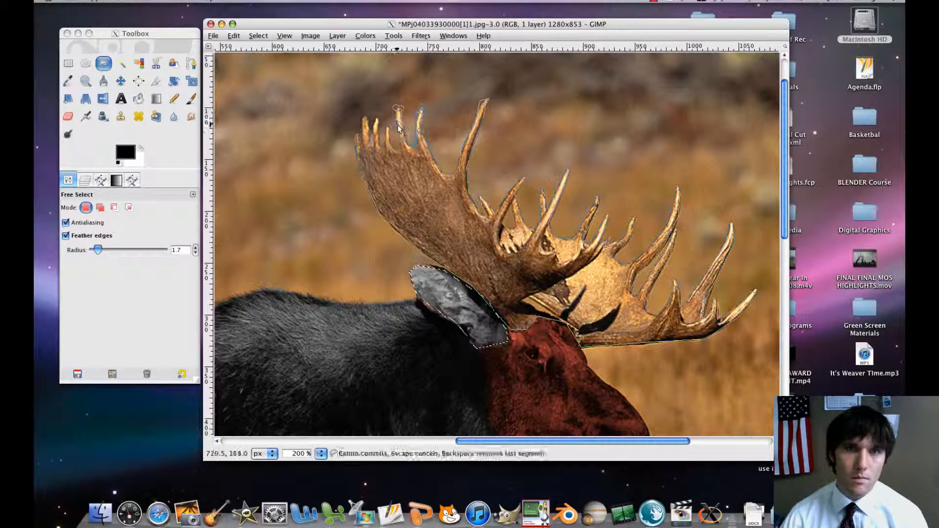
left_click(398, 147)
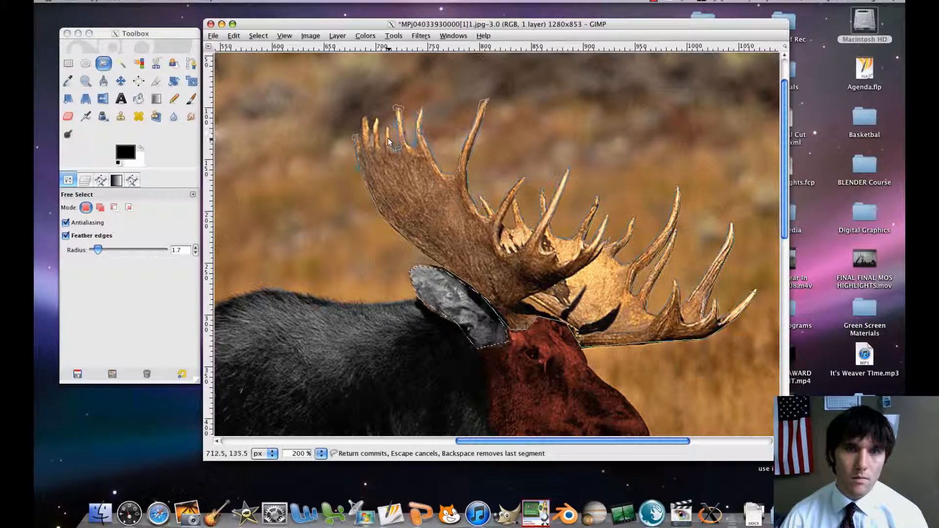
Outline the remaining short tines at the near antler's outer end and close the selection at its starting point.
left_click(389, 130)
left_click(385, 128)
left_click(385, 143)
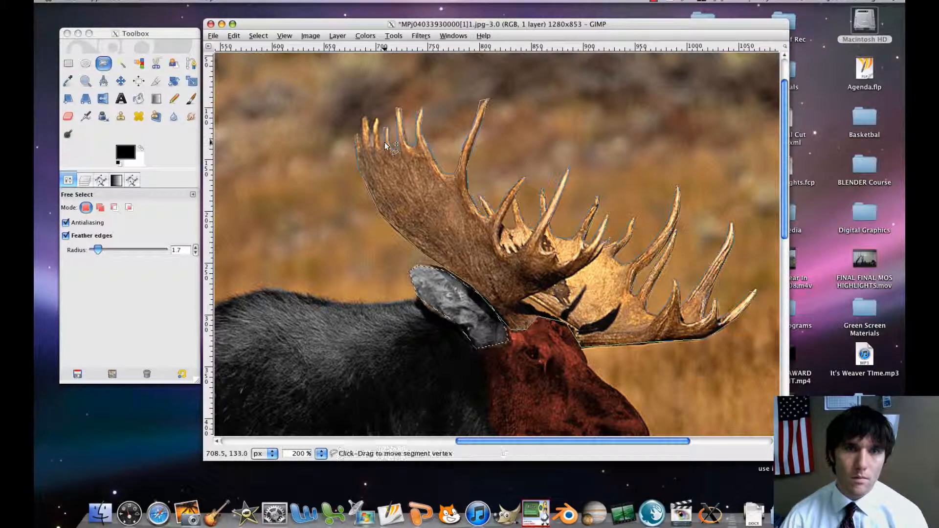
left_click(378, 118)
left_click(371, 120)
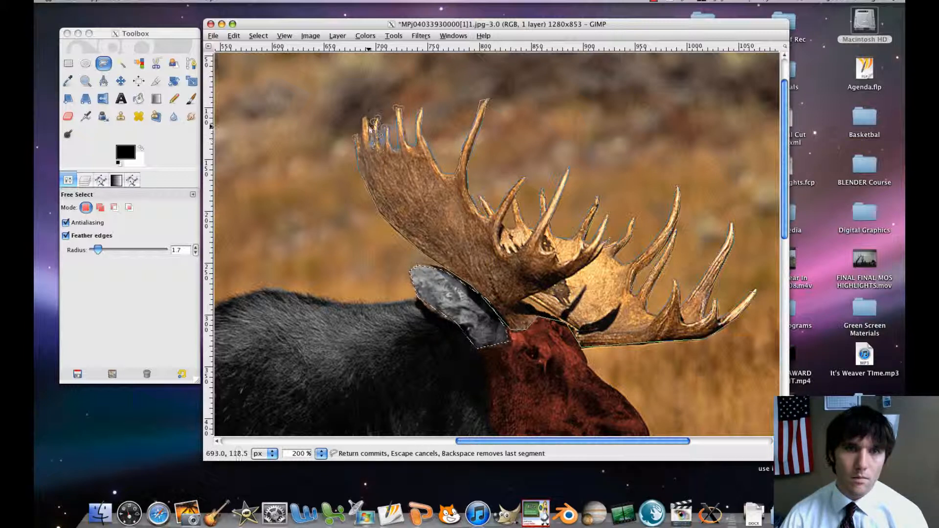
left_click(364, 114)
left_click(363, 122)
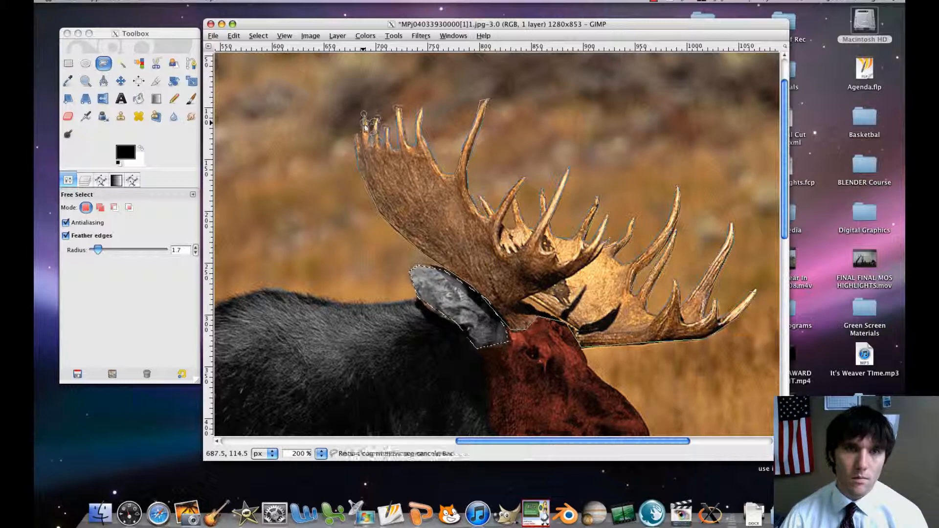
left_click(357, 137)
left_click(356, 137)
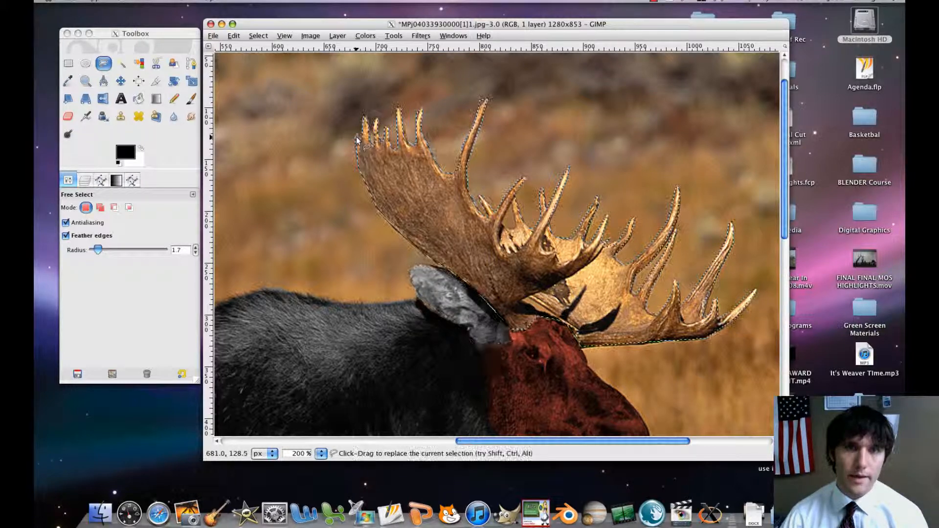
Try lowering the brightness of the selected antlers to -63 and their contrast to -28.
key("minus")
key("minus")
key("minus")
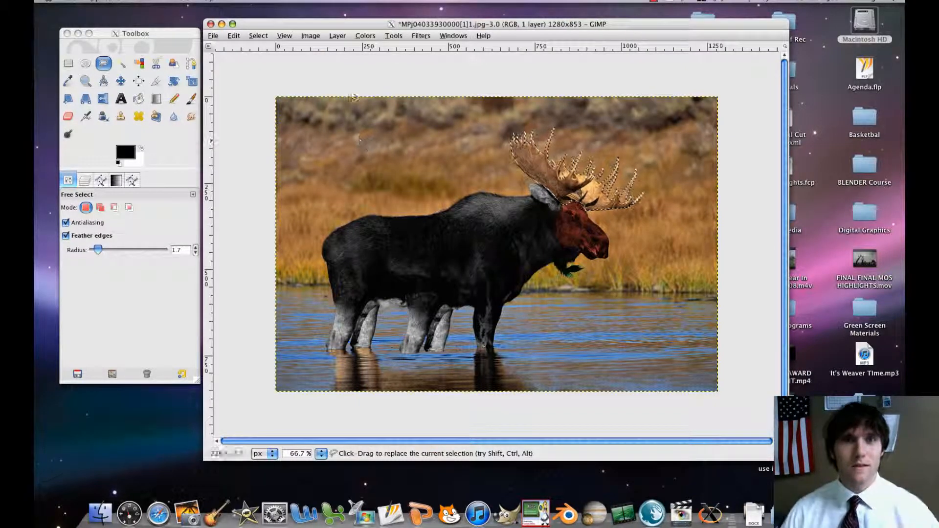
left_click(365, 36)
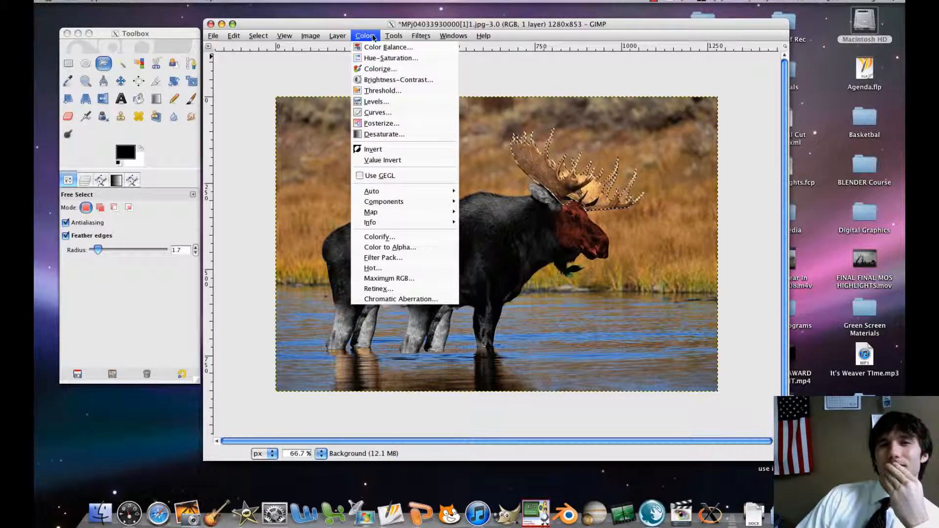
left_click(365, 80)
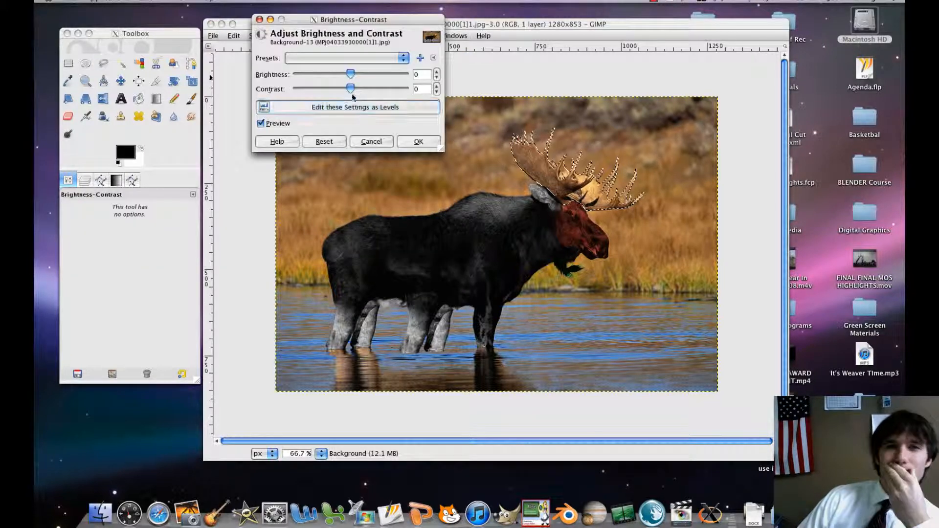
mouse_move(350, 74)
left_mouse_down()
mouse_move(415, 77)
mouse_move(301, 74)
mouse_move(397, 88)
mouse_move(341, 88)
left_mouse_up()
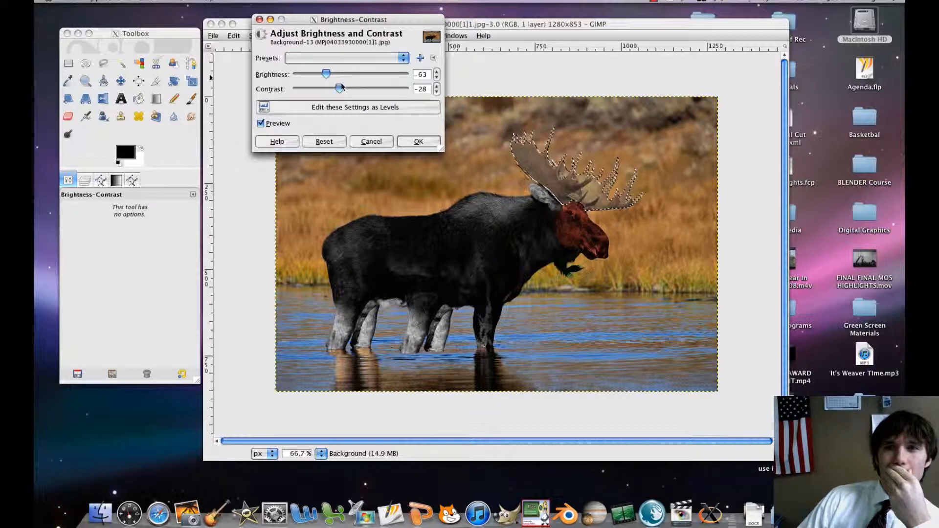
left_click(385, 140)
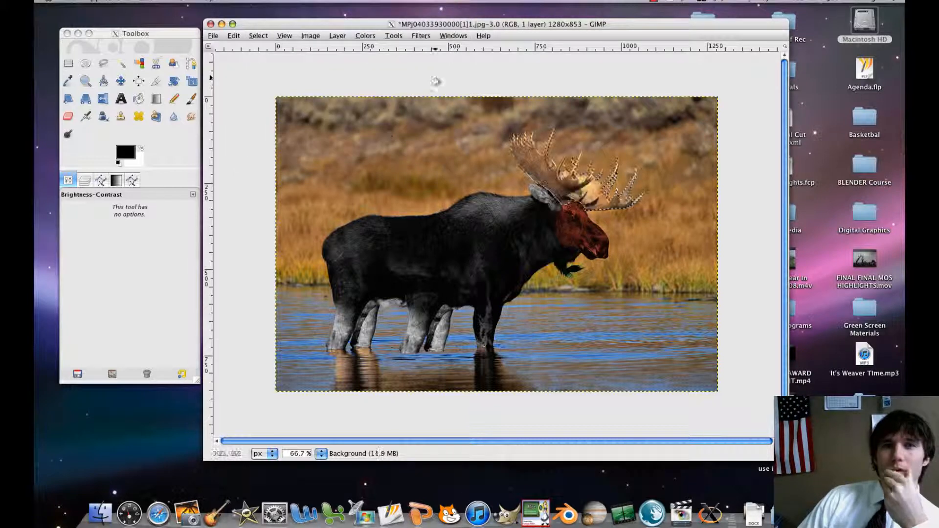
Apply the Cartoon filter to the antlers twice with mask radius 7.00 and percent black 0.200.
left_click(421, 36)
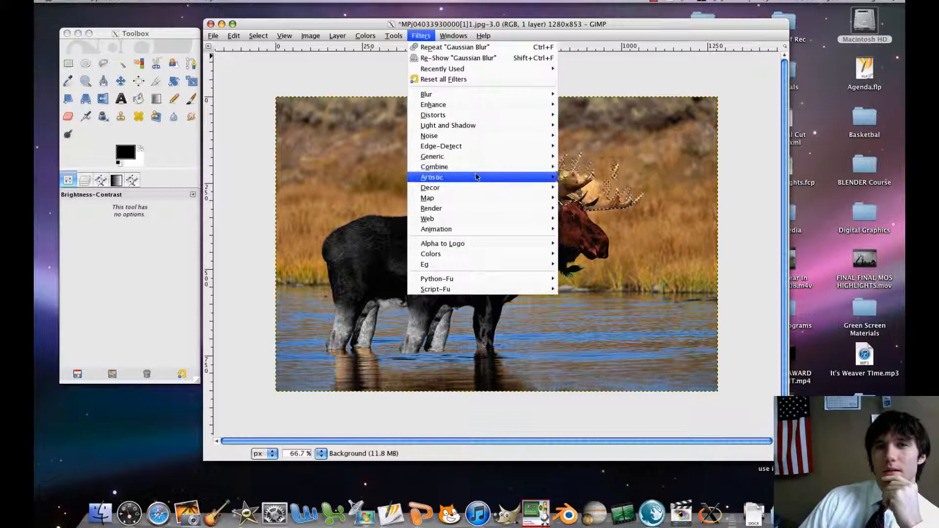
mouse_move(477, 177)
left_click(582, 189)
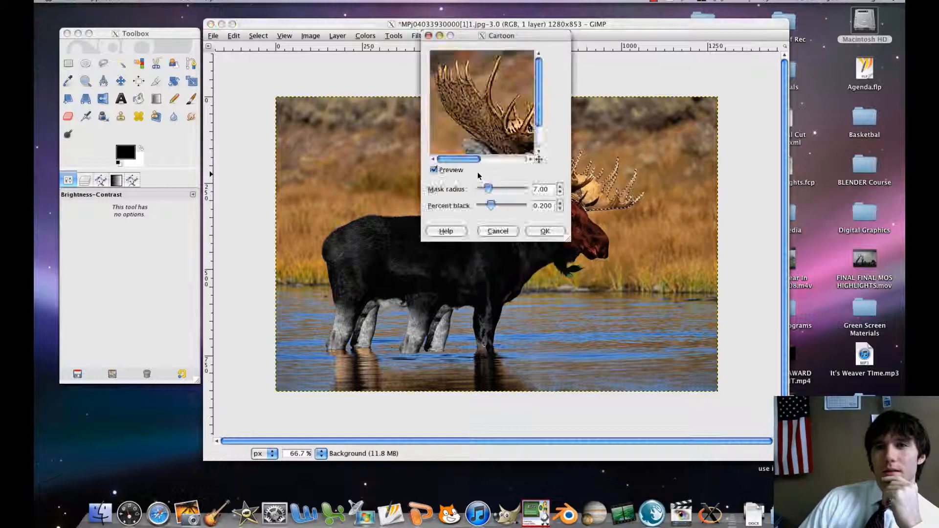
left_click(545, 232)
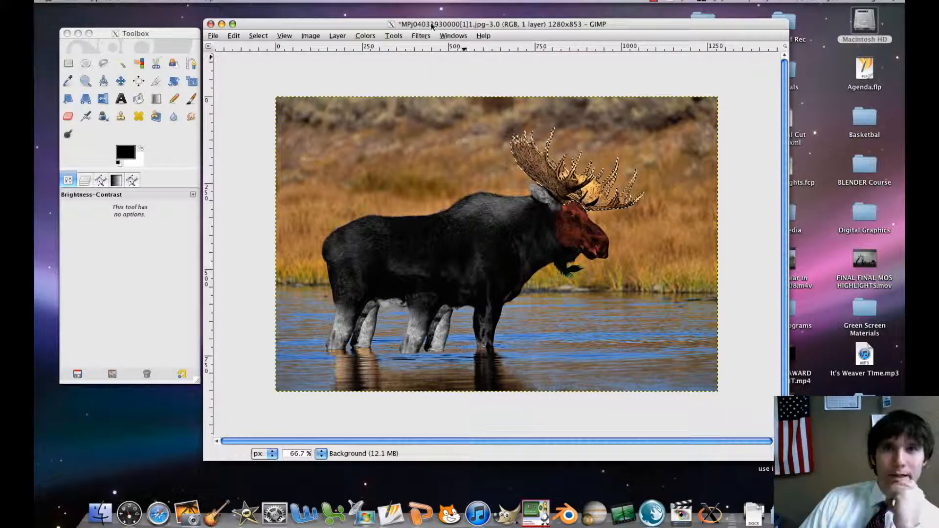
left_click(421, 36)
left_click(429, 47)
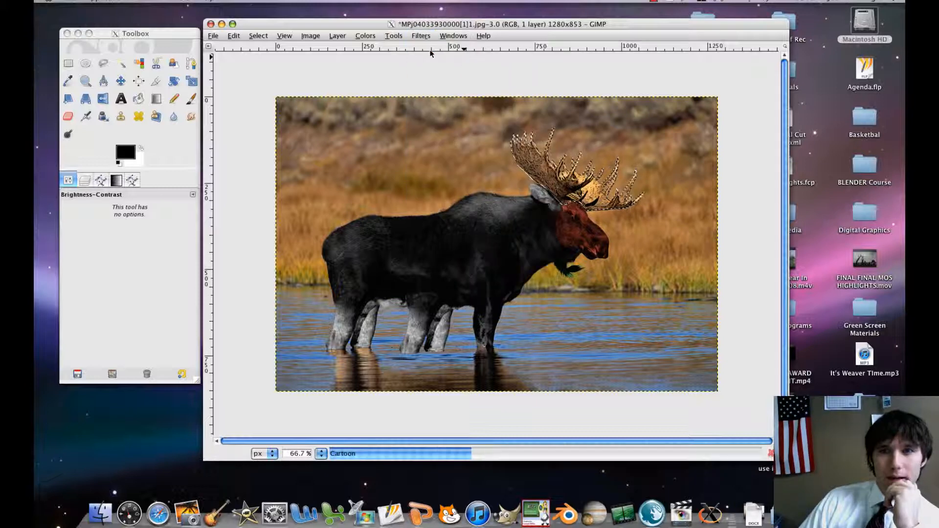
Try the Predator filter on the antlers with edge amount 2 and pixel amount 3, and undo it.
left_click(427, 39)
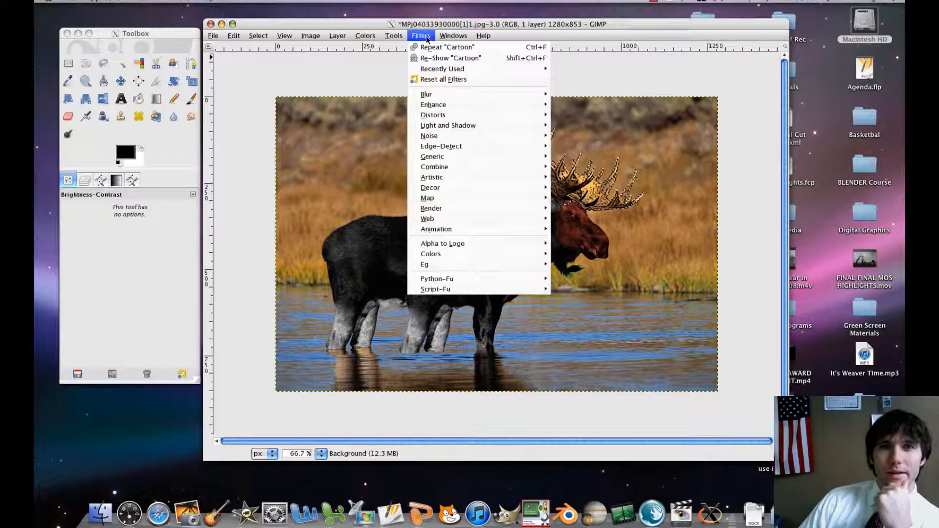
mouse_move(482, 178)
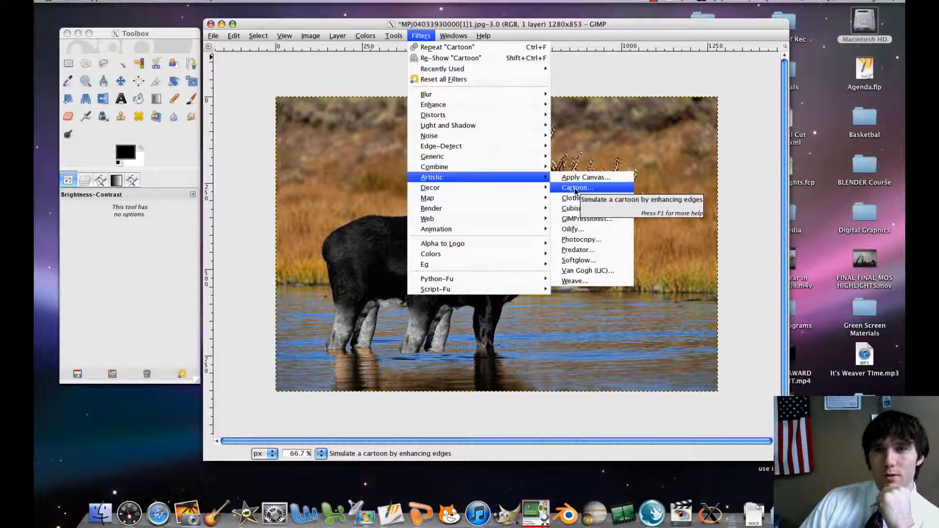
left_click(579, 250)
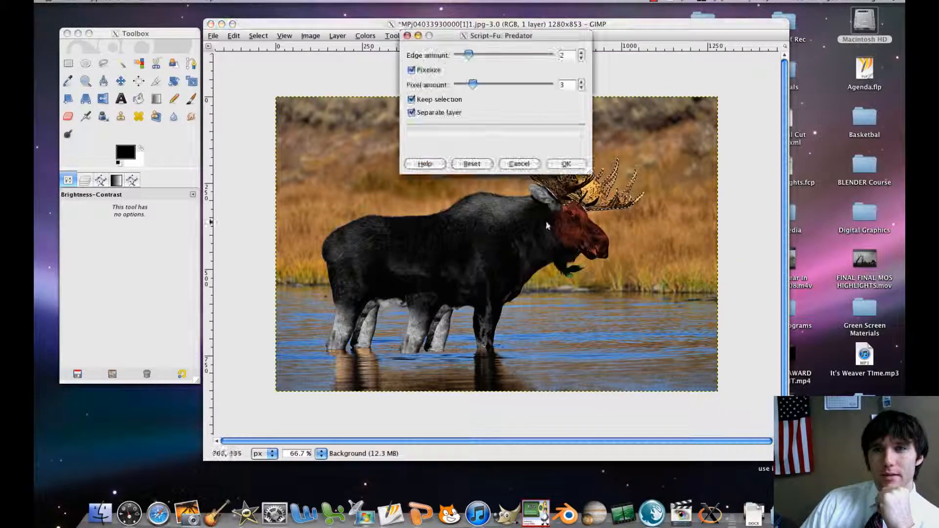
left_click(553, 163)
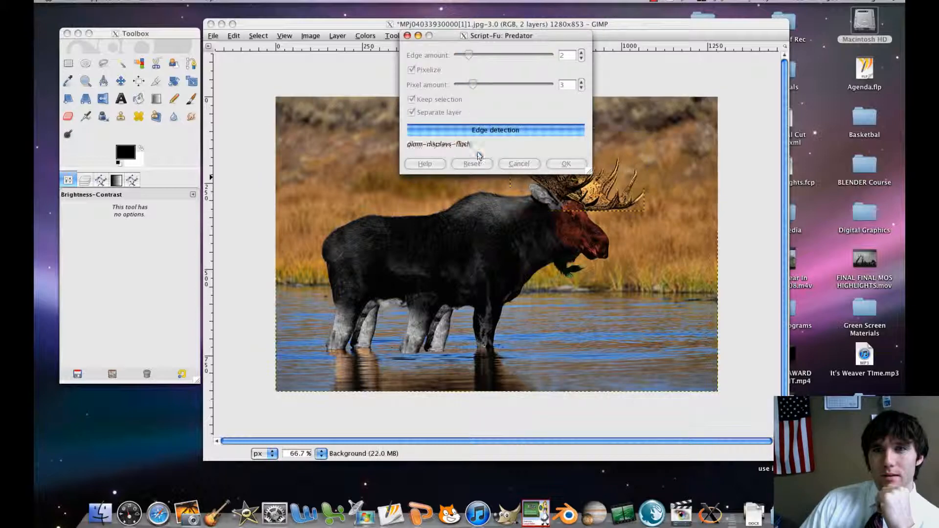
left_click(234, 36)
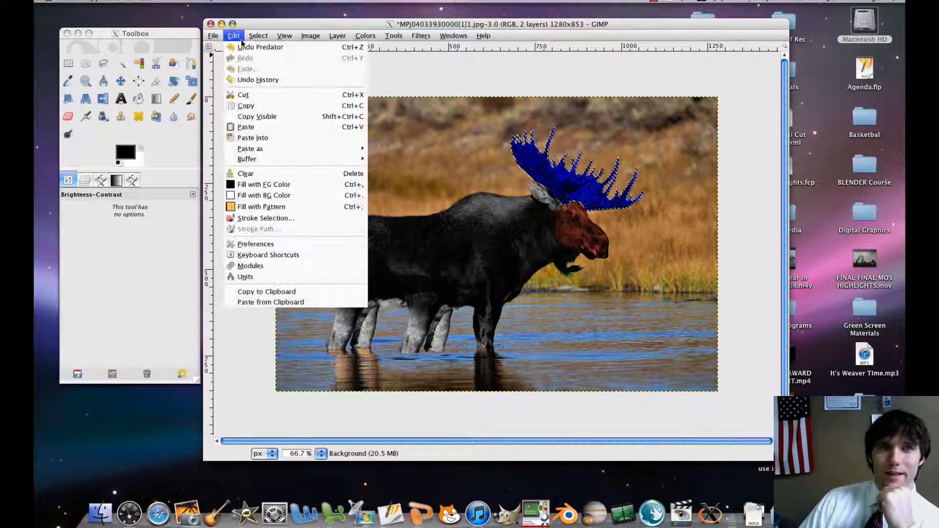
left_click(348, 47)
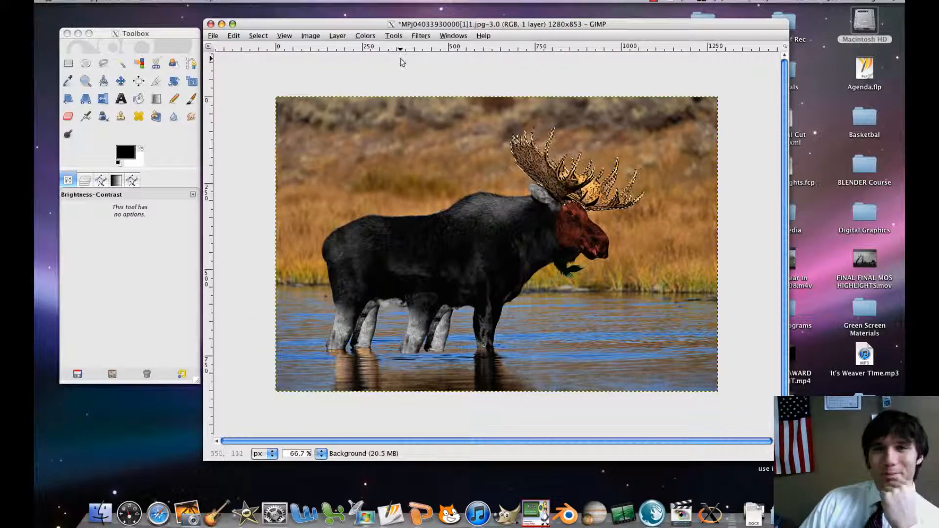
Apply the Oilify filter to the selected antlers with mask size 3 and exponent 8, and clear the selection.
left_click(422, 36)
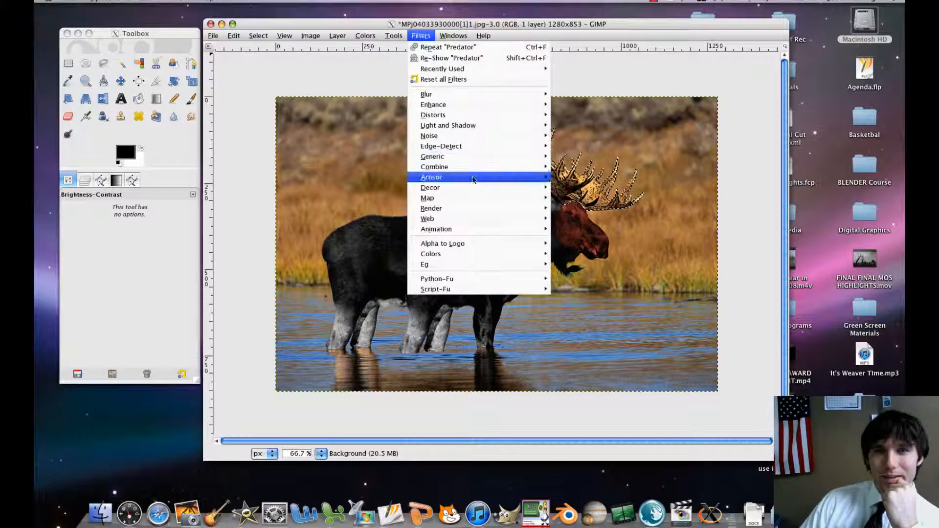
mouse_move(474, 178)
left_click(572, 229)
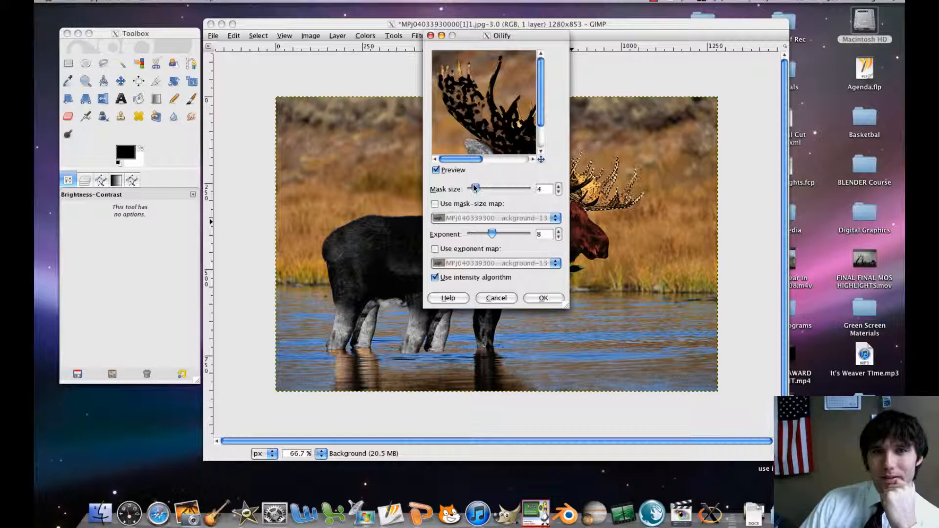
left_click_drag(475, 189, 472, 189)
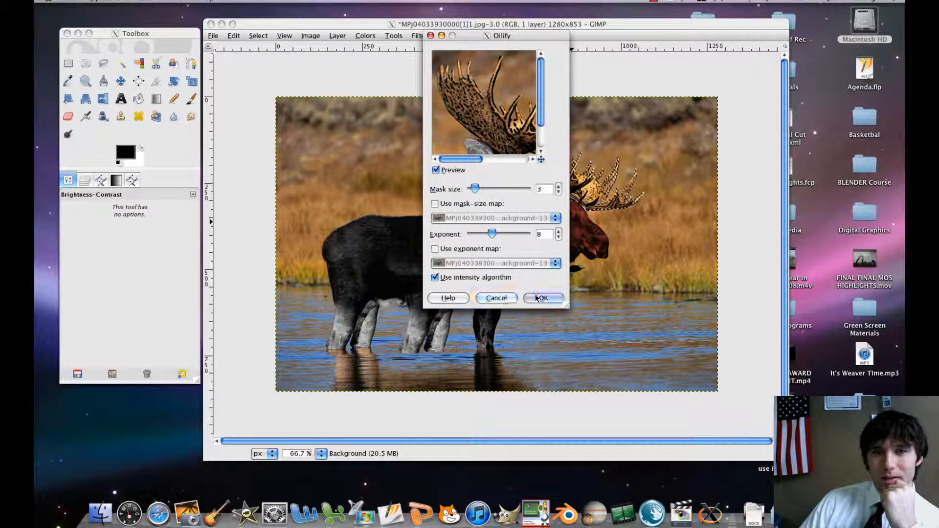
left_click(539, 298)
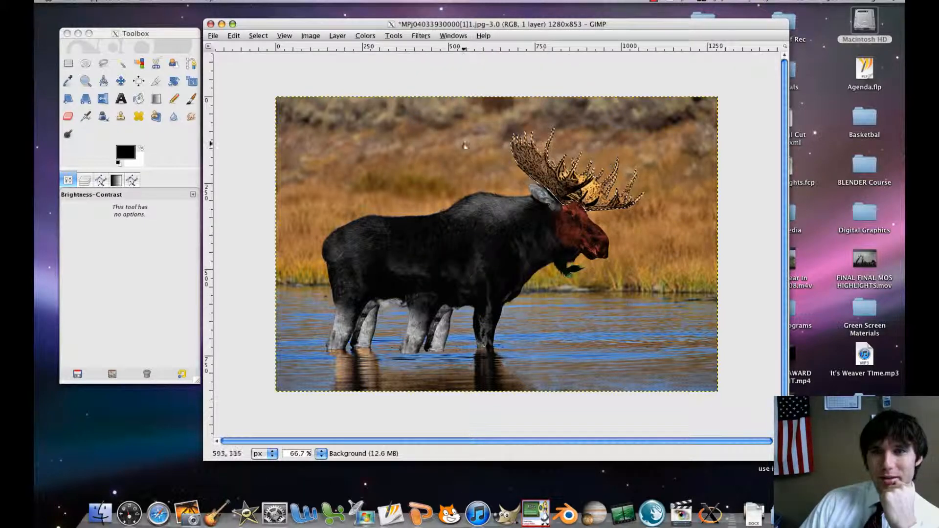
left_click(267, 35)
left_click(264, 67)
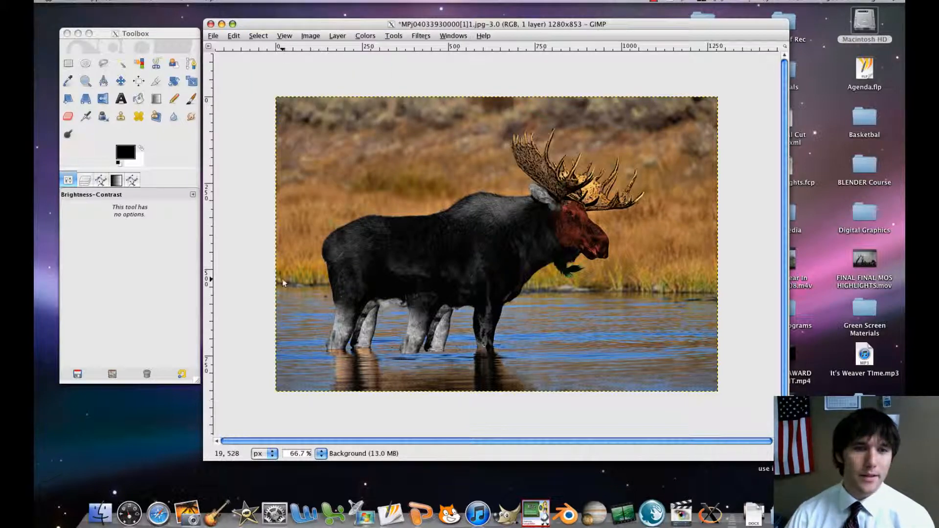
Start a Free Select outline at the shoreline on the image's left edge and trace it to the moose and up around its rump.
left_click(104, 64)
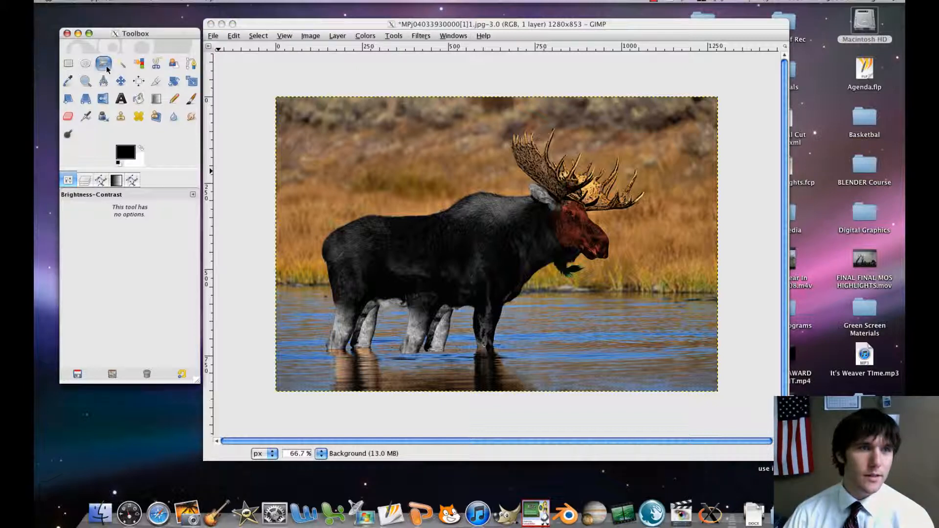
left_click(275, 282)
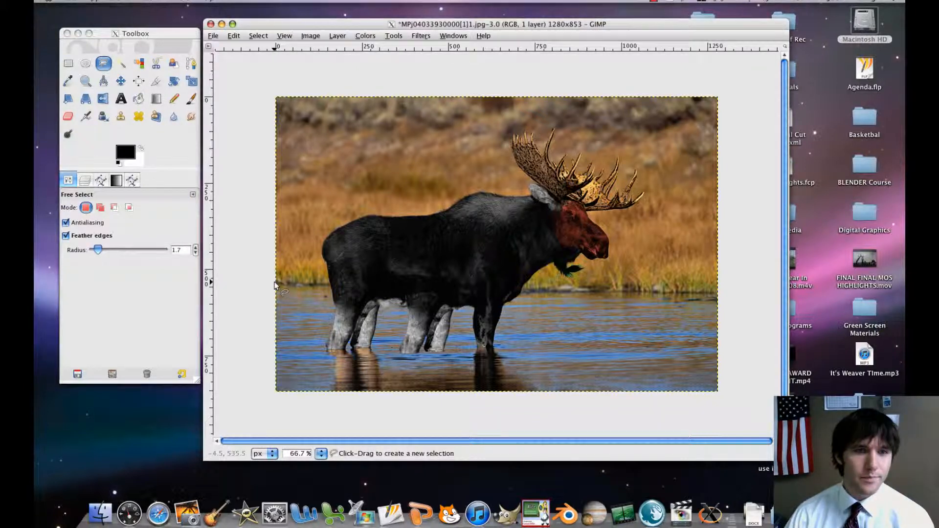
left_click(330, 285)
left_click(323, 257)
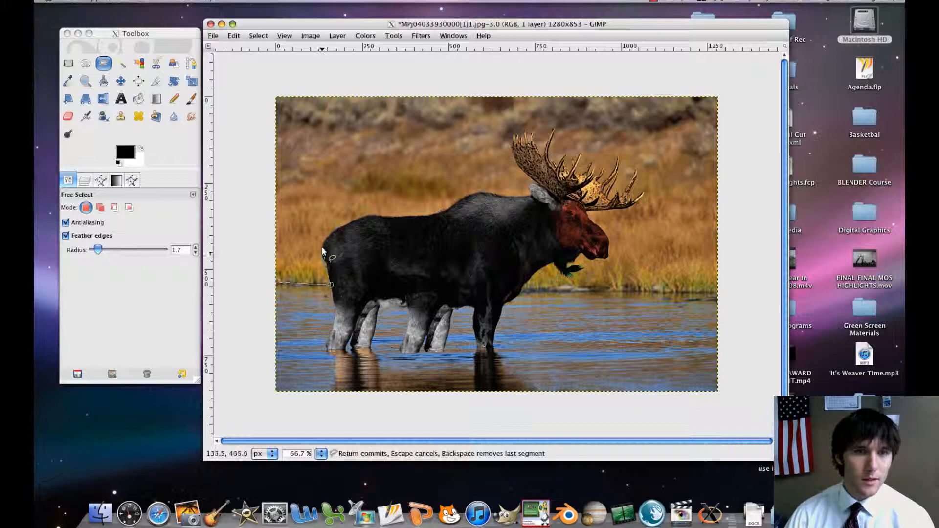
left_click(323, 244)
left_click(340, 228)
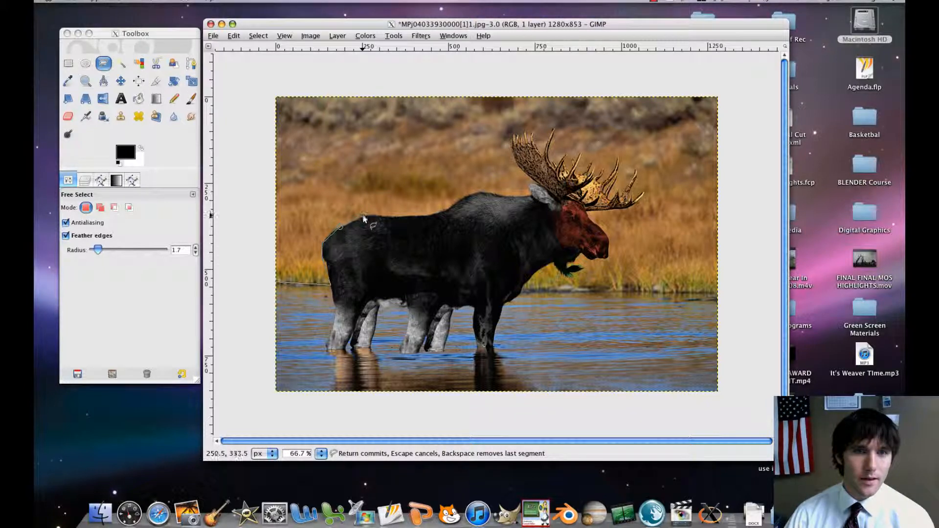
Continue the selection outline along the moose's back and over the shoulder hump to just before the ear.
left_click(363, 216)
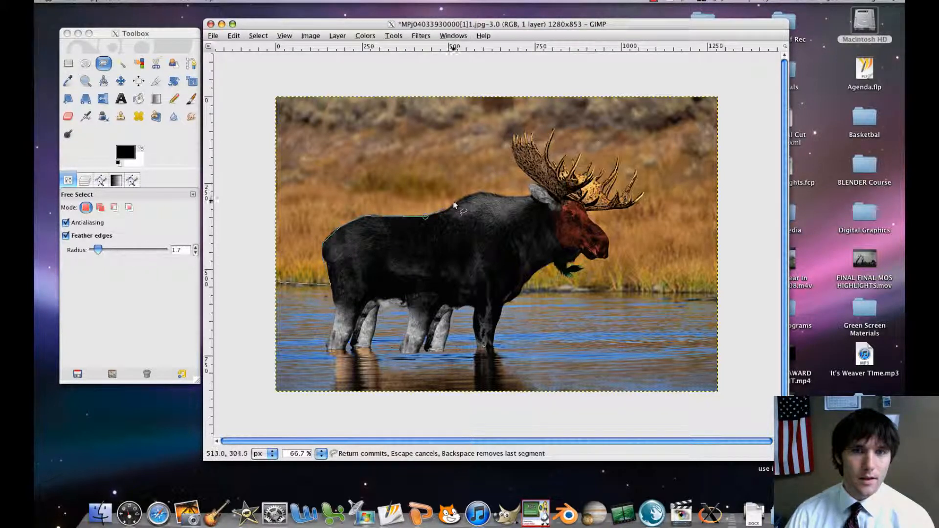
left_click(470, 196)
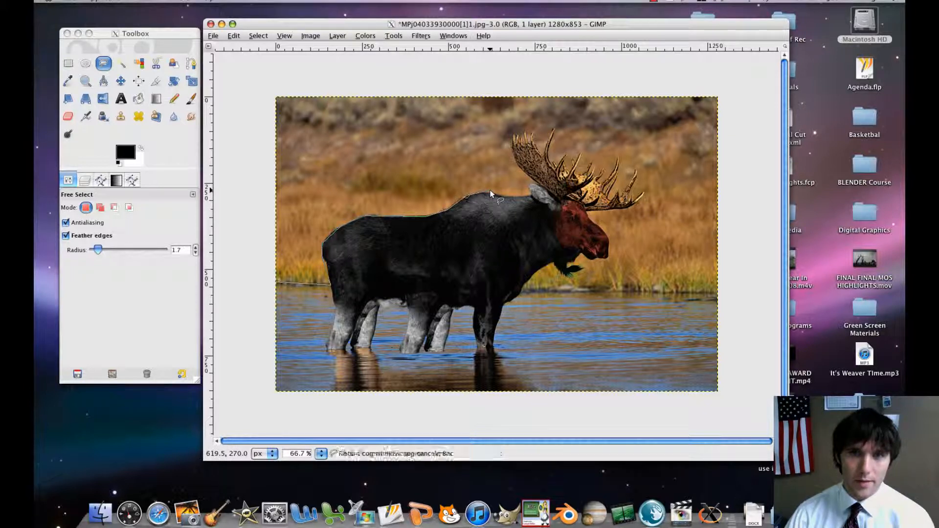
left_click(492, 192)
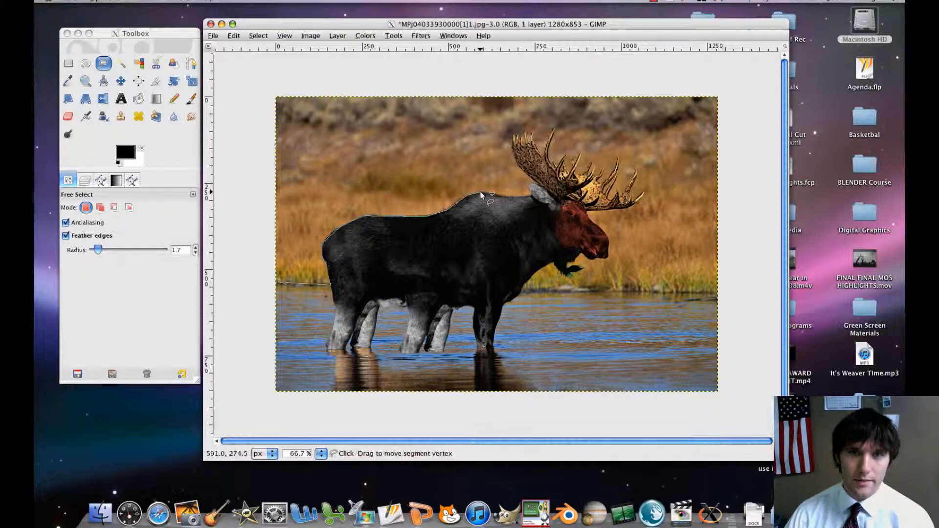
left_click(510, 197)
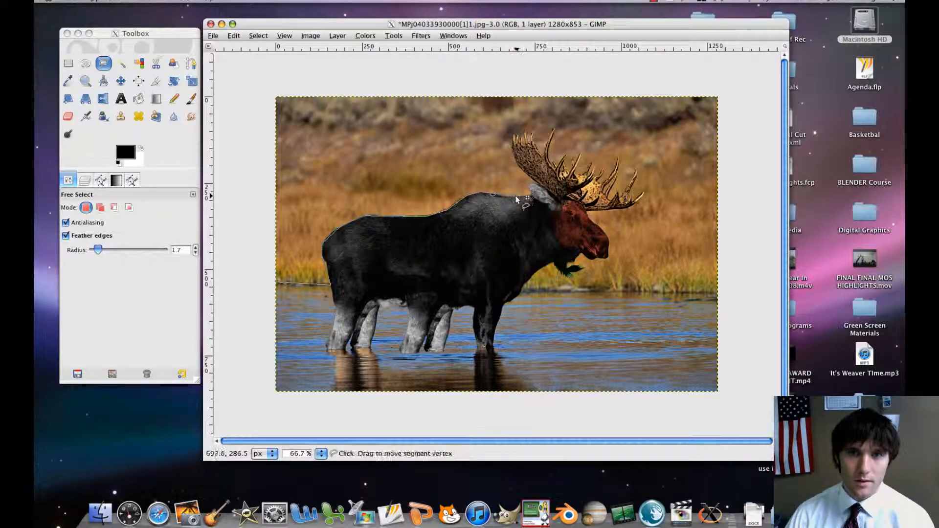
left_click(521, 196)
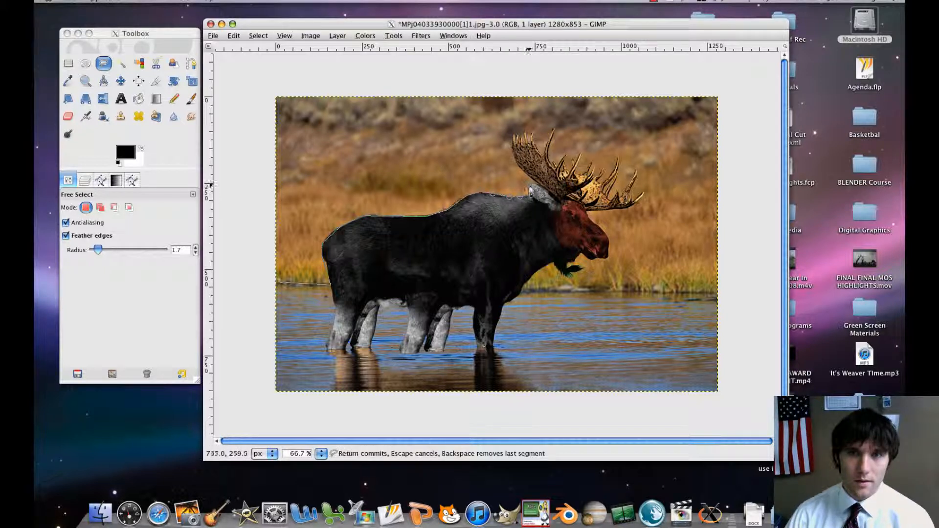
Extend the outline up the back of the rear antler and around all the tines to the other antler's outer end.
left_click(511, 139)
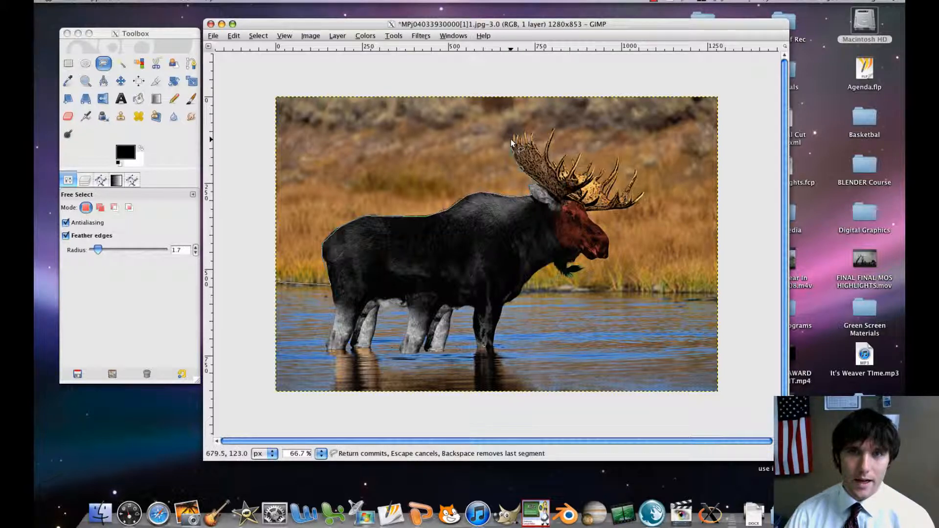
left_click(521, 130)
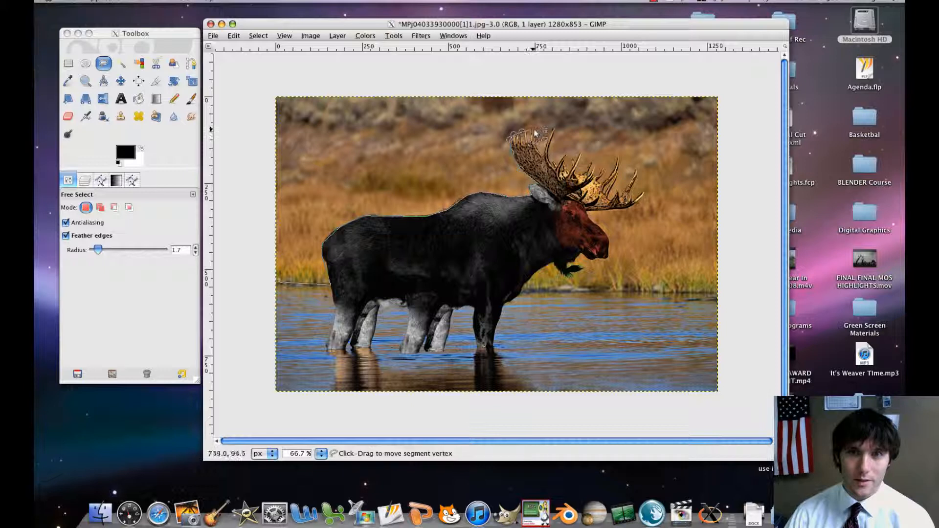
left_click(531, 129)
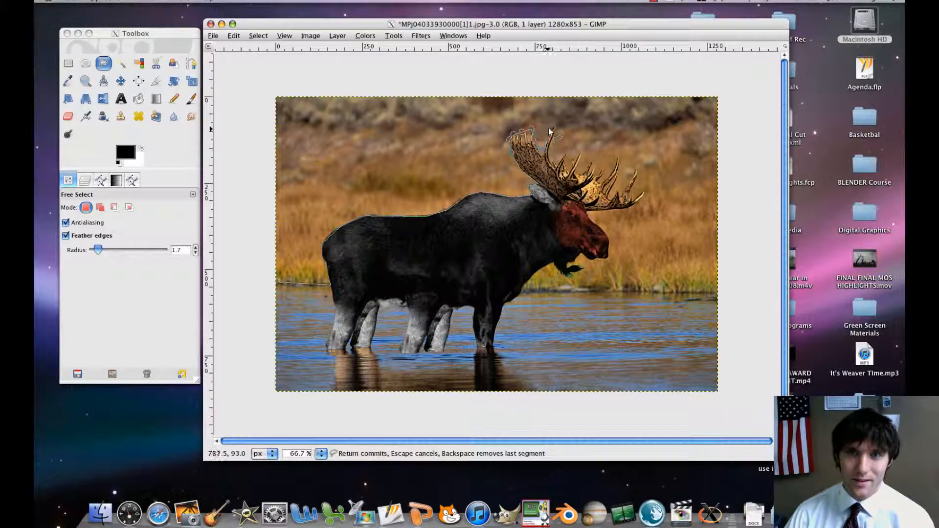
left_click(552, 128)
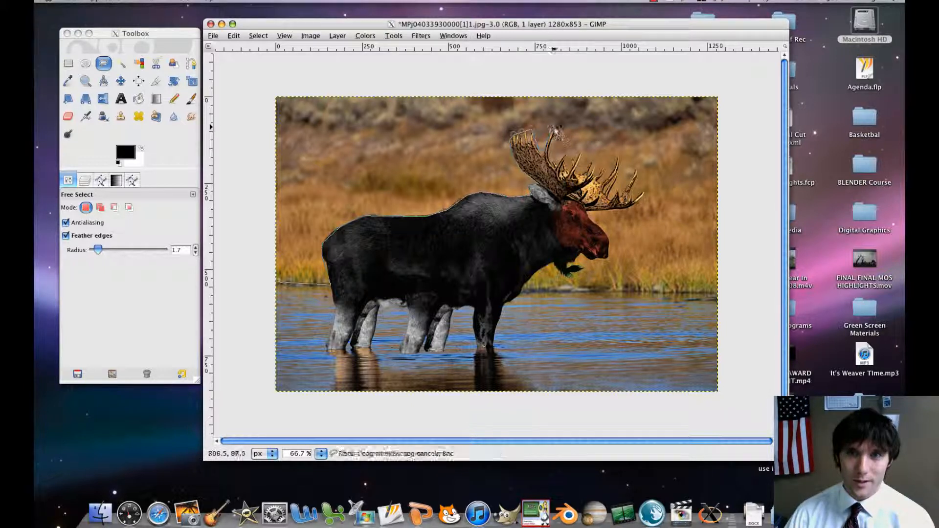
left_click(569, 165)
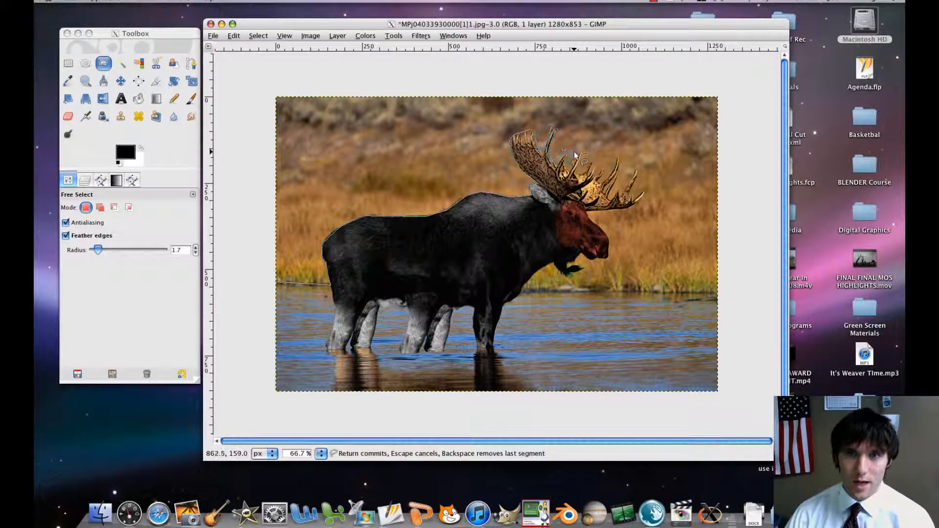
left_click(599, 168)
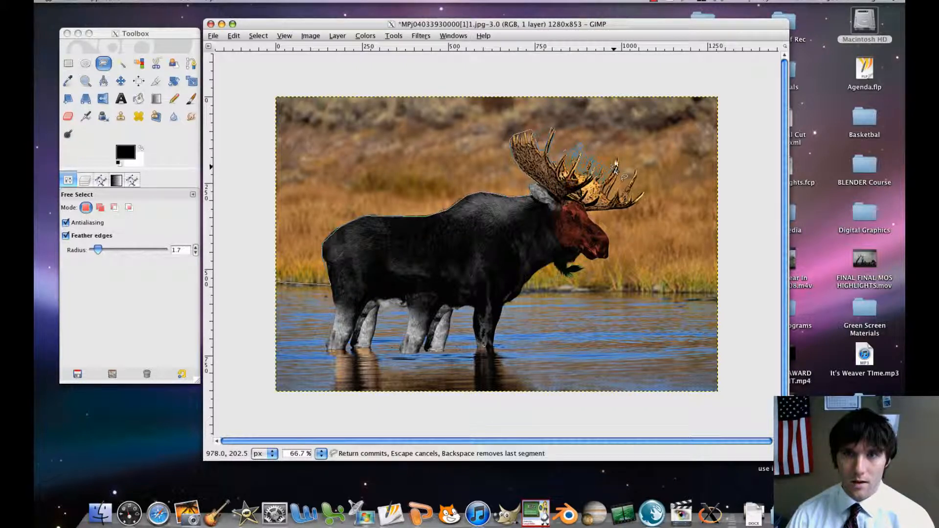
left_click(610, 198)
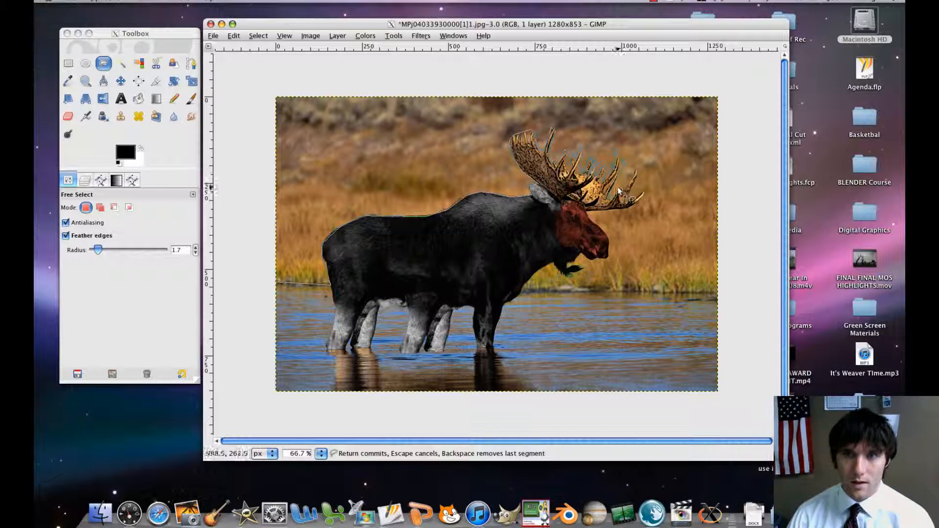
left_click(620, 192)
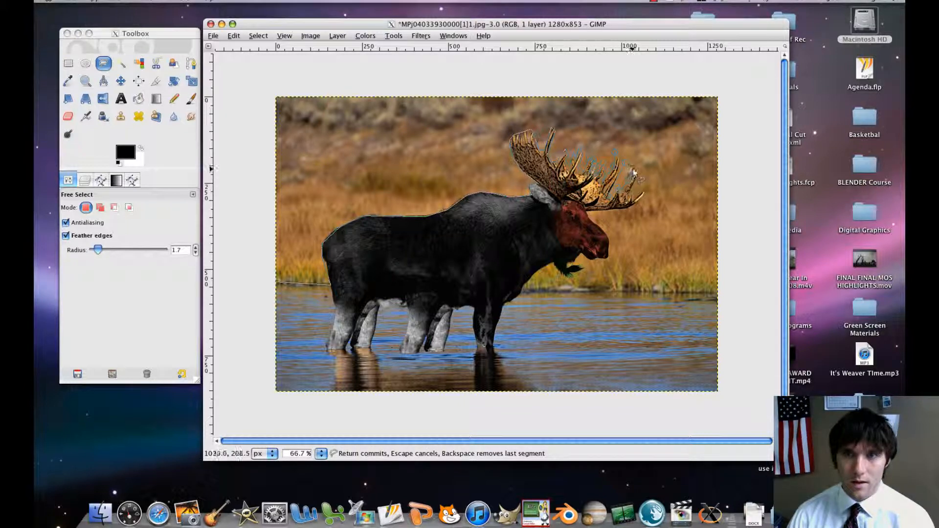
left_click(633, 193)
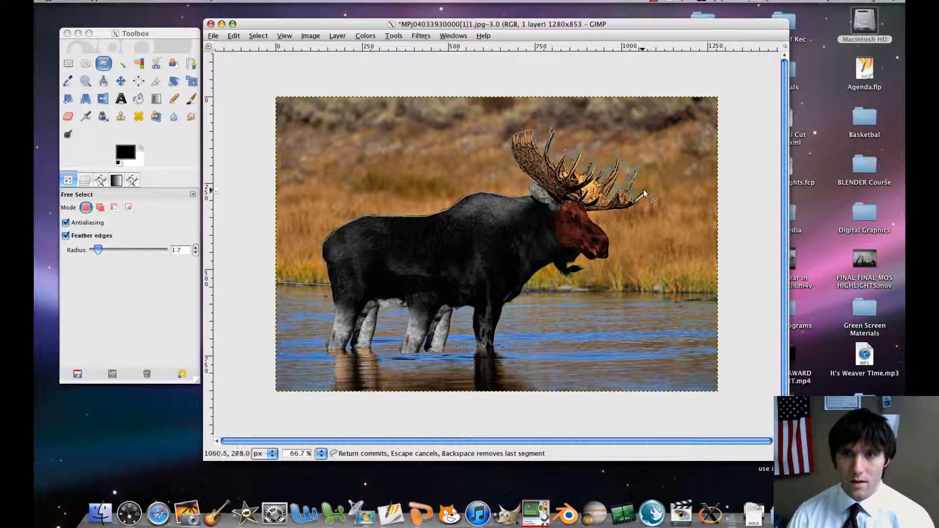
Trace the outline down the moose's face, around the nose and mouth, and around the hanging beard.
left_click(590, 221)
left_click(607, 235)
left_click(607, 249)
left_click(606, 257)
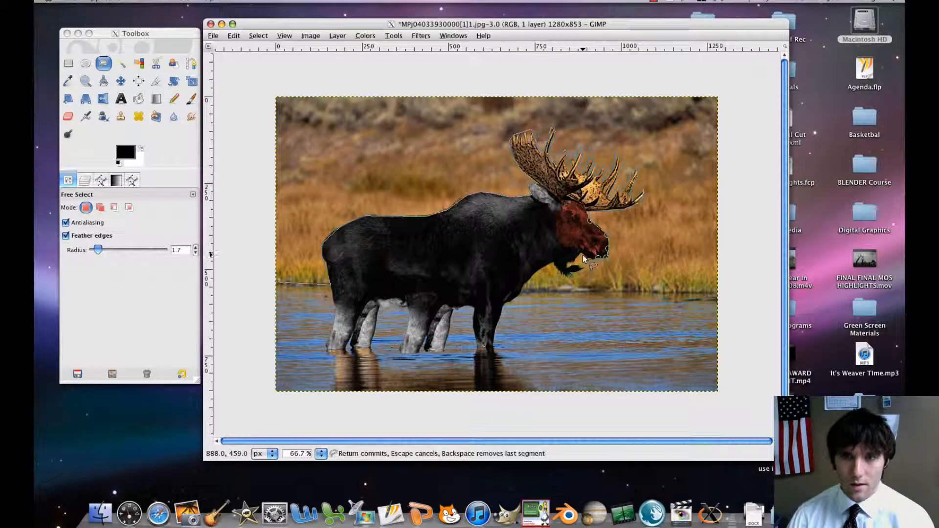
left_click(581, 253)
left_click(575, 259)
left_click(569, 263)
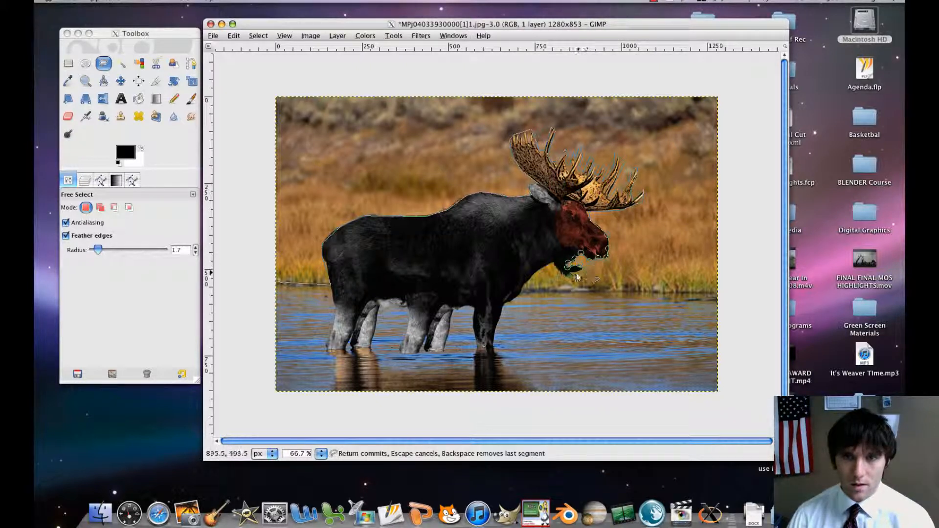
left_click(567, 278)
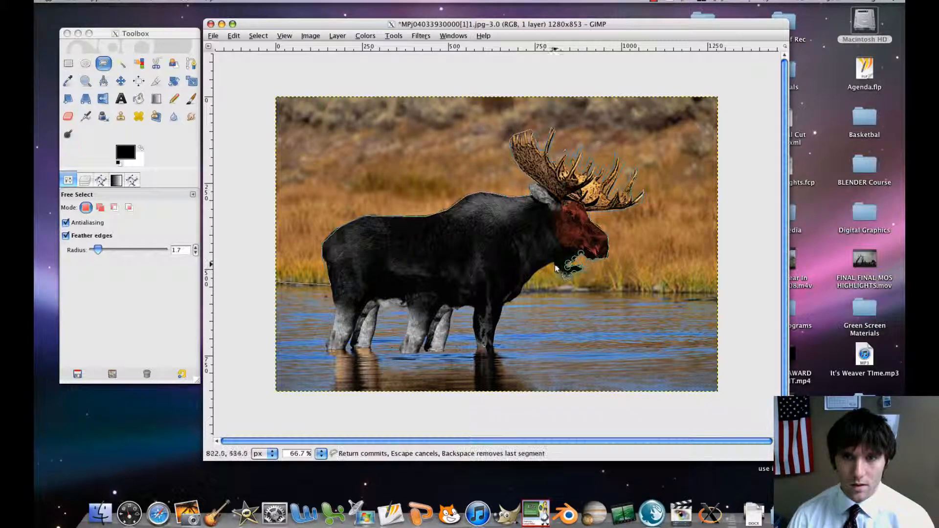
Outline the throat and chest down to the waterline, and follow the shoreline past the image's right edge.
left_click(553, 264)
left_click(536, 271)
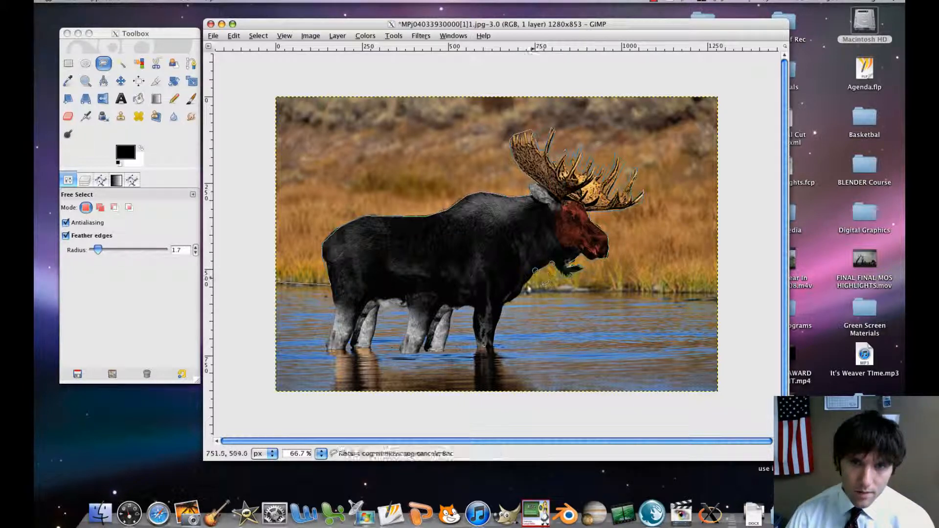
left_click(520, 293)
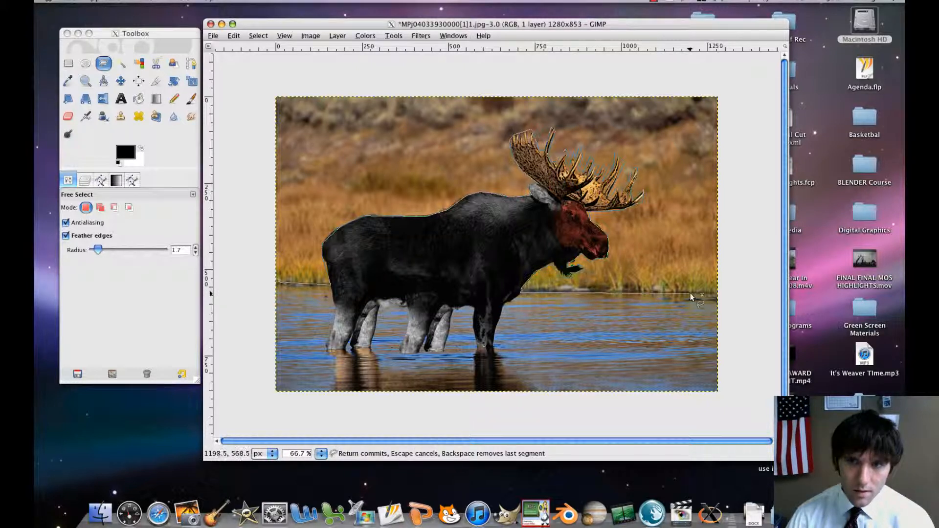
left_click(736, 292)
Route the outline outside the canvas around the top and left edges, and close it at its starting point to select the background.
left_click(725, 77)
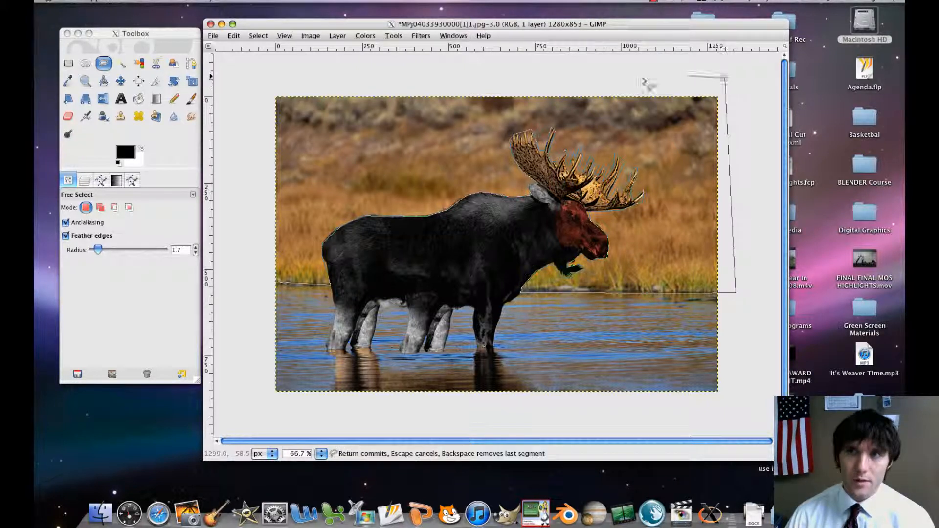
left_click(345, 69)
left_click(245, 87)
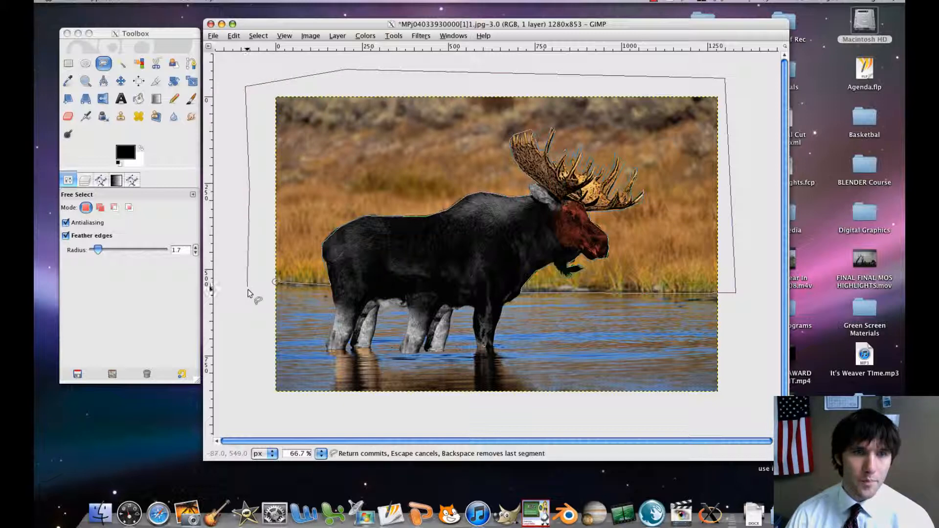
left_click(276, 281)
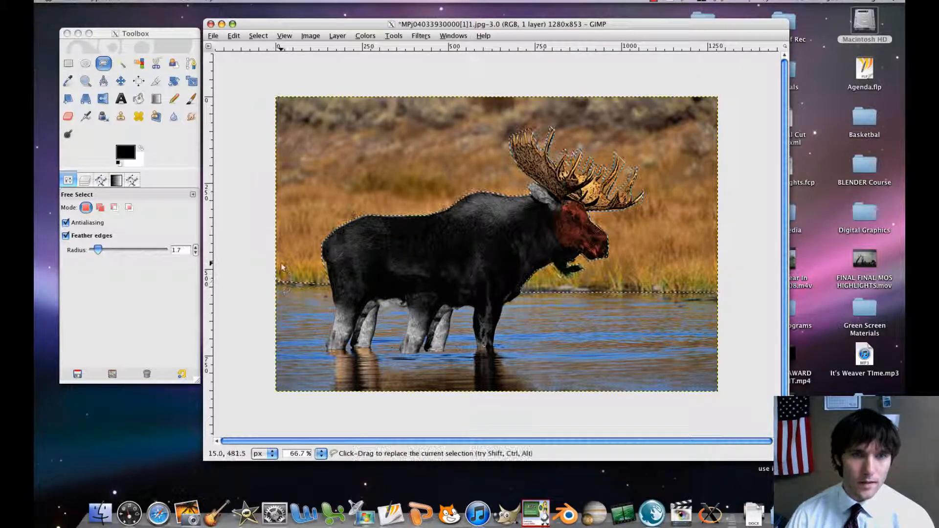
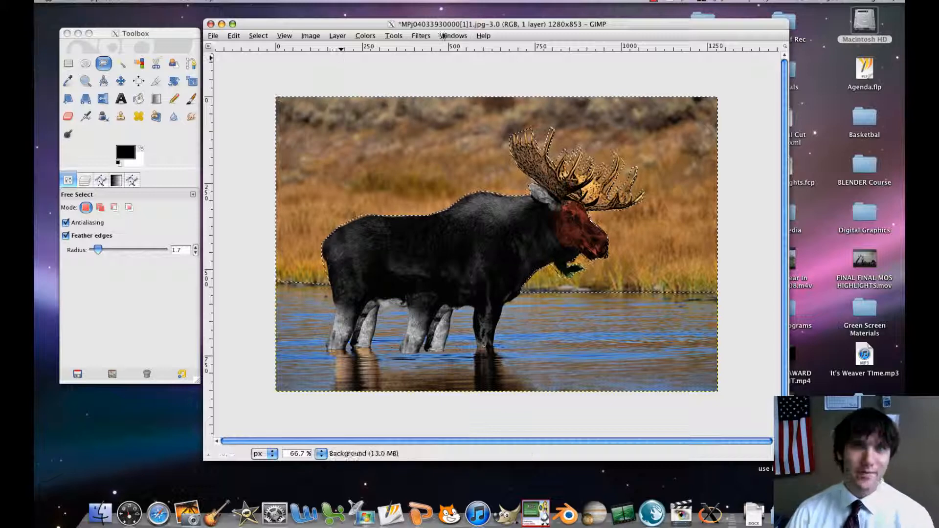
left_click(420, 36)
mouse_move(365, 36)
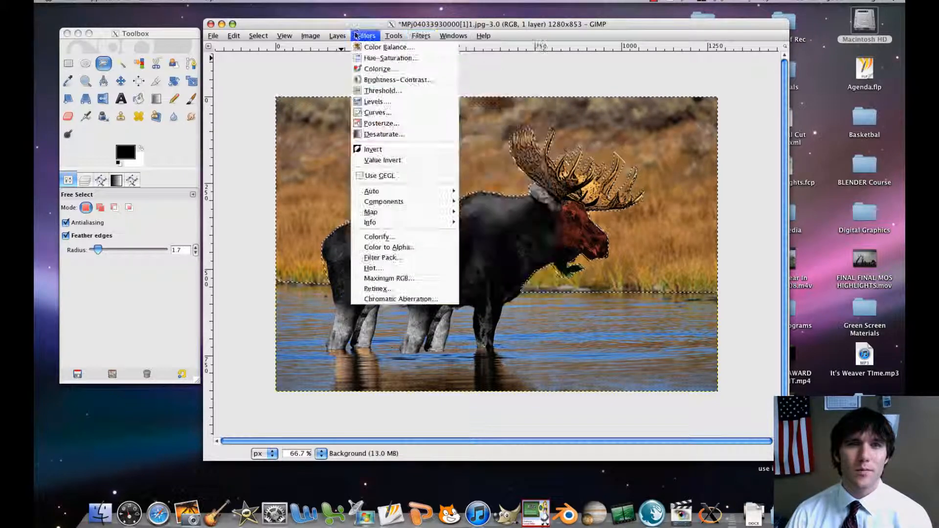
left_click(375, 68)
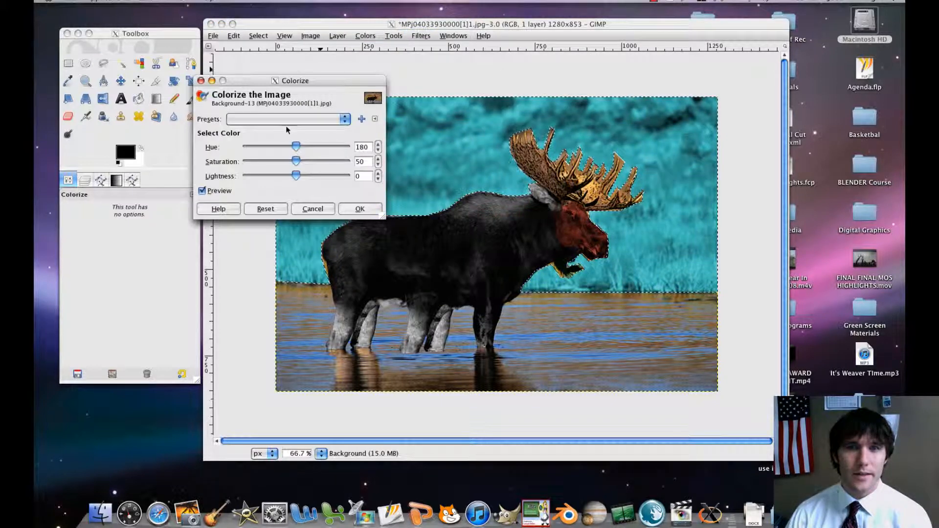
mouse_move(296, 153)
left_mouse_down()
mouse_move(237, 152)
mouse_move(317, 155)
mouse_move(292, 158)
left_mouse_up()
left_click(314, 210)
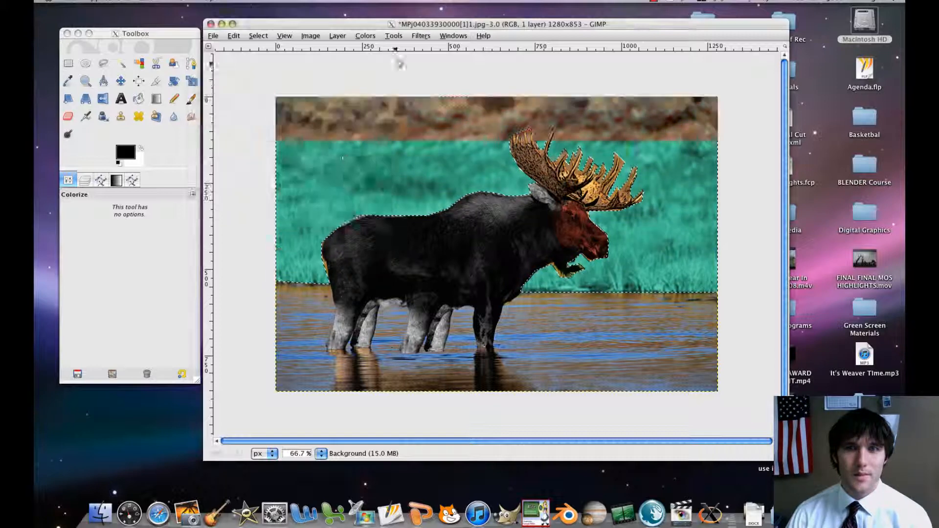
left_click(420, 36)
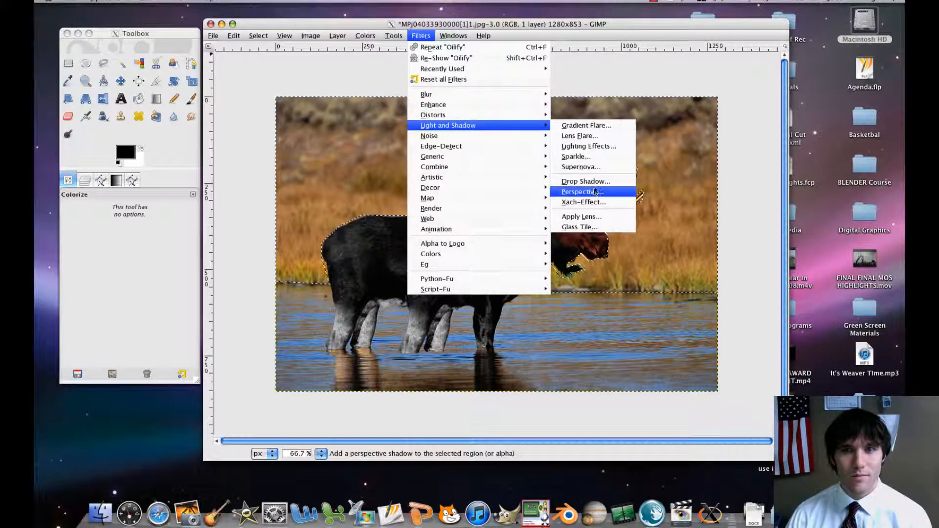
mouse_move(482, 136)
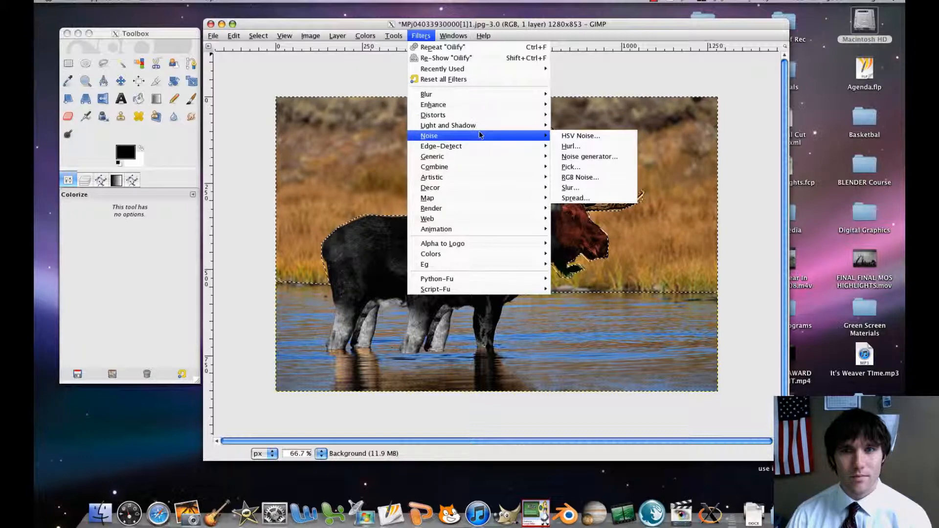
left_click(589, 137)
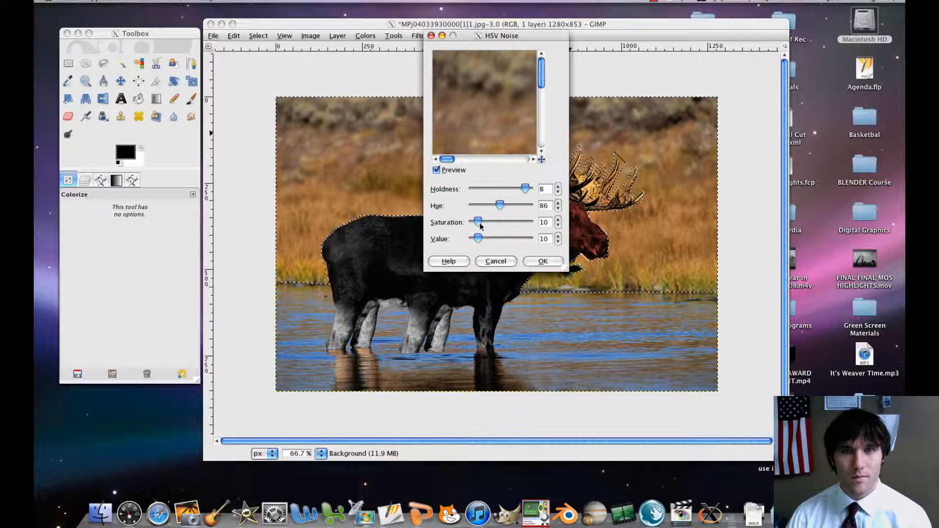
left_click(496, 261)
Try the Cartoon filter on the selected background with a mask radius of 7.00 and percent black of 0.200.
left_click(421, 36)
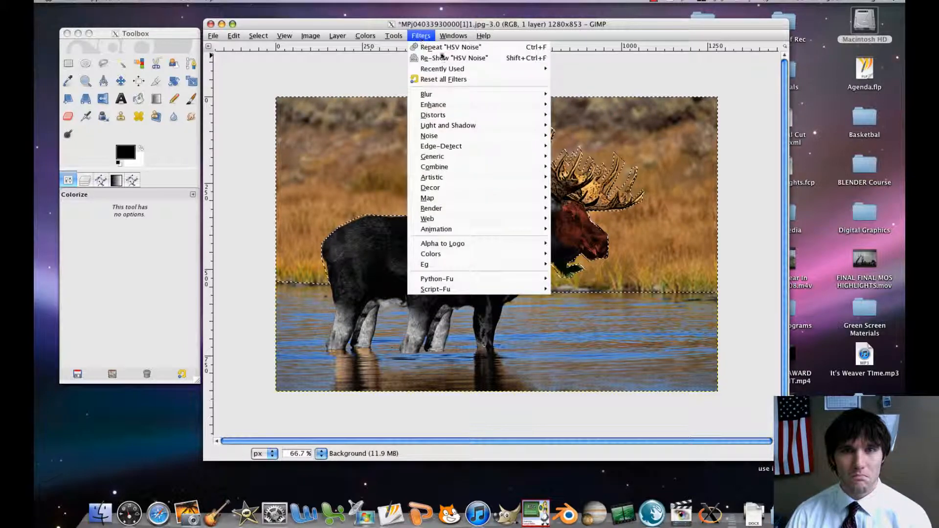
mouse_move(484, 187)
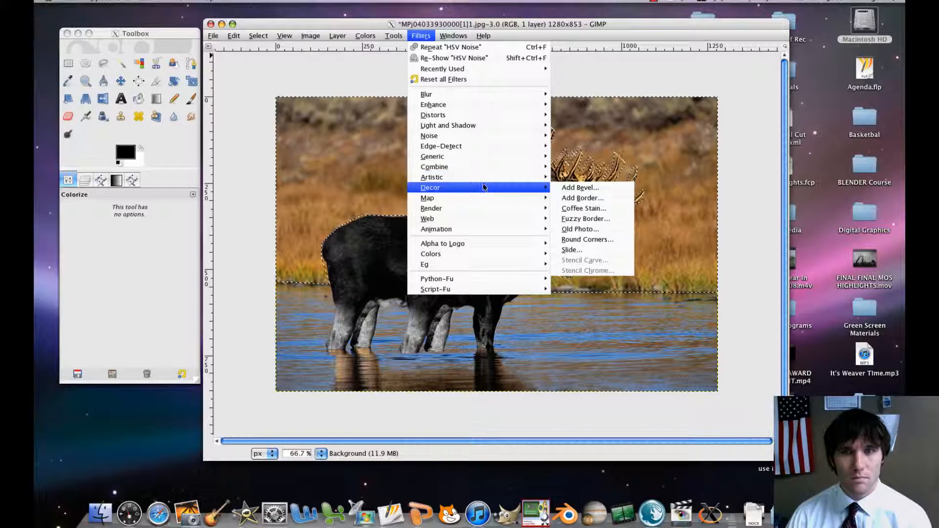
left_click(576, 188)
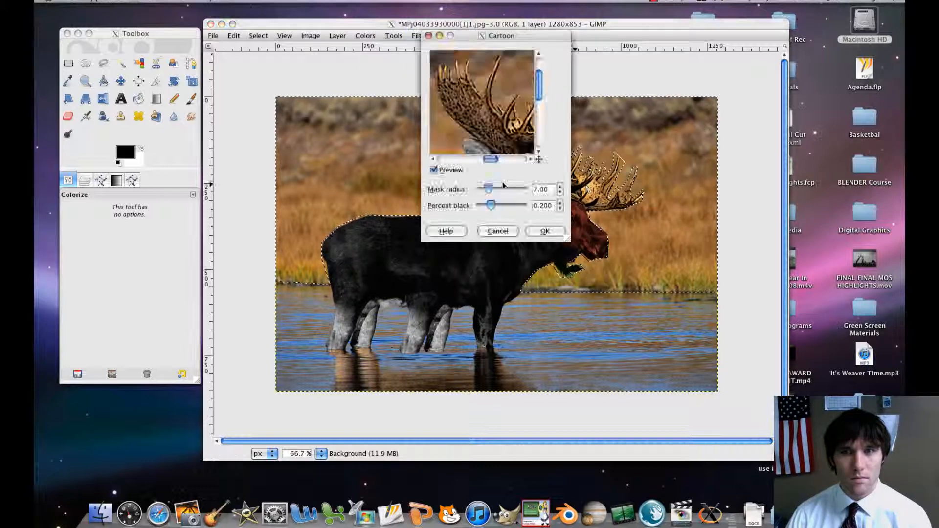
left_click(544, 231)
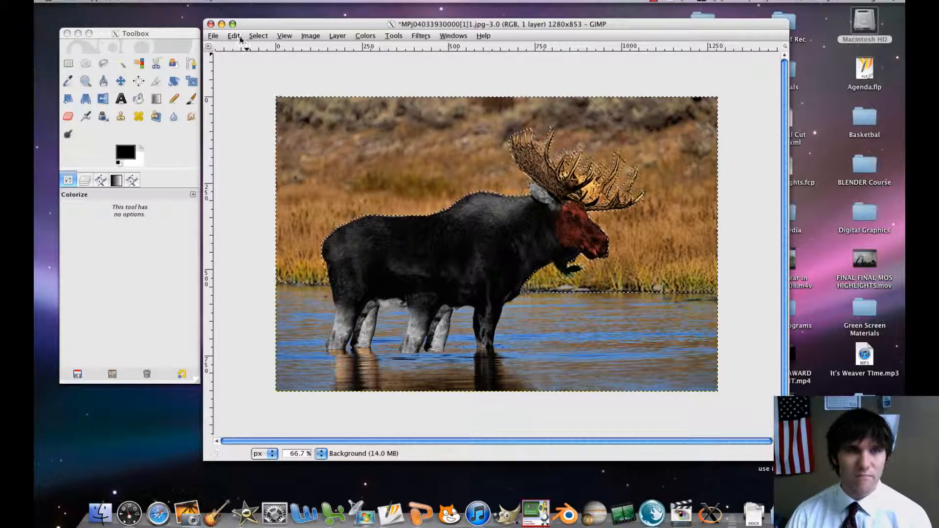
Try the Neon edge-detect filter on the selected background, and undo it.
left_click(421, 36)
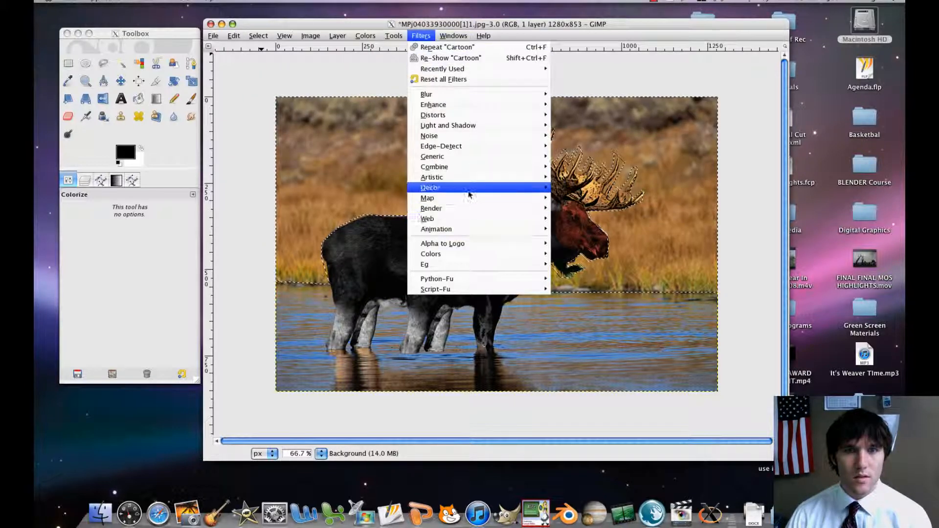
mouse_move(473, 183)
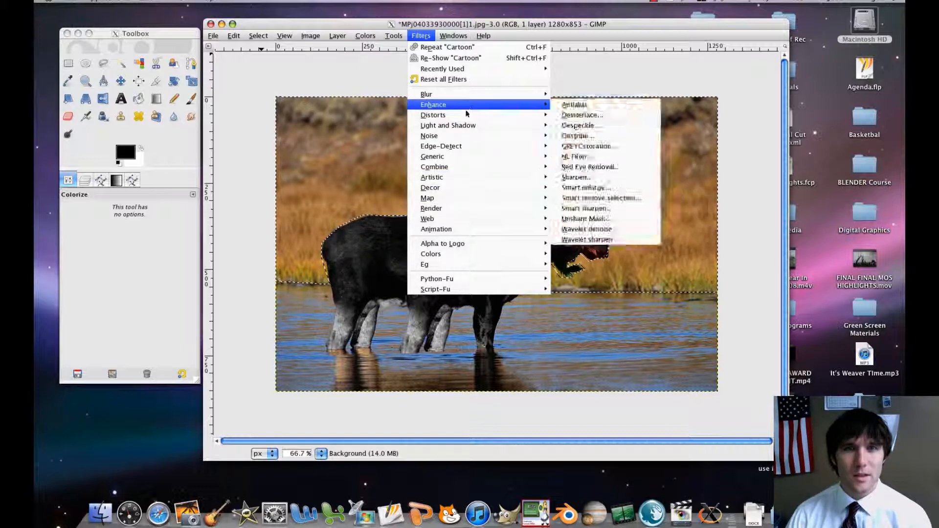
mouse_move(468, 126)
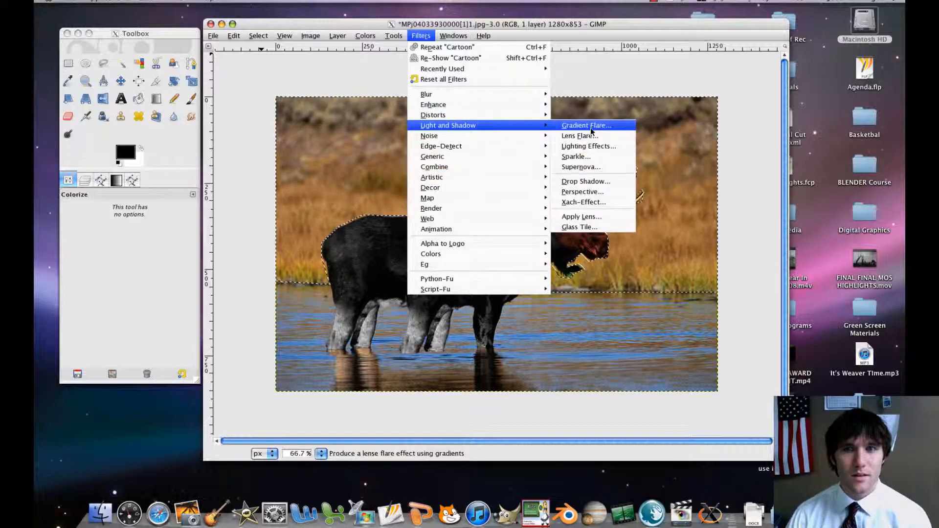
mouse_move(468, 148)
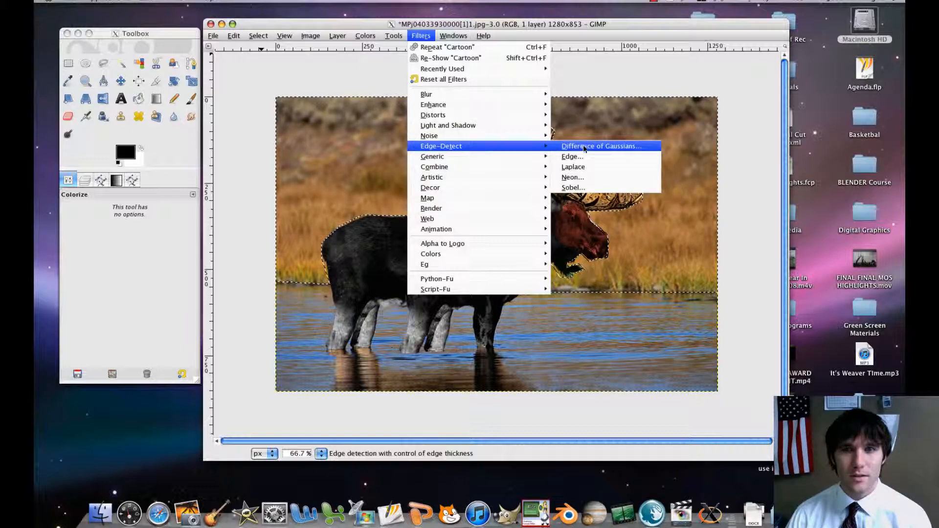
left_click(577, 177)
left_click(543, 228)
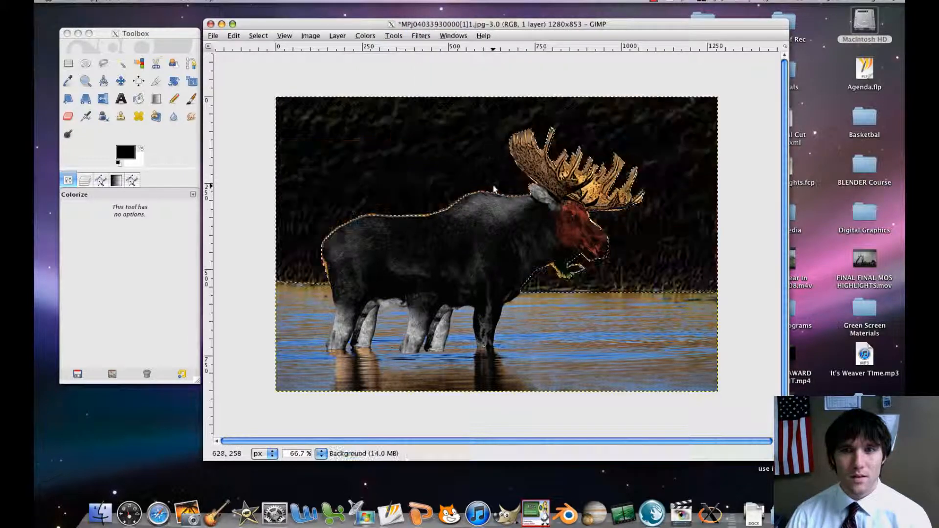
left_click(239, 36)
left_click(259, 47)
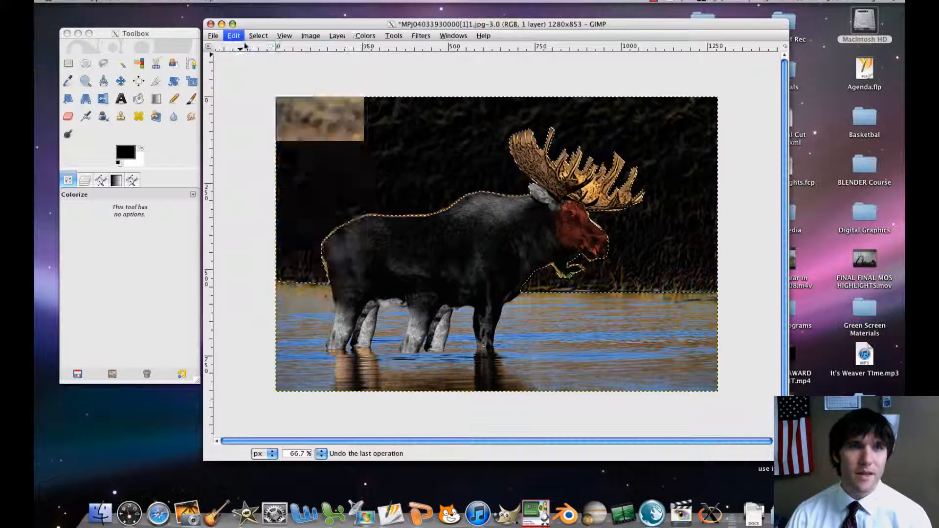
Try darkening the selected background with a Brightness-Contrast adjustment.
left_click(394, 36)
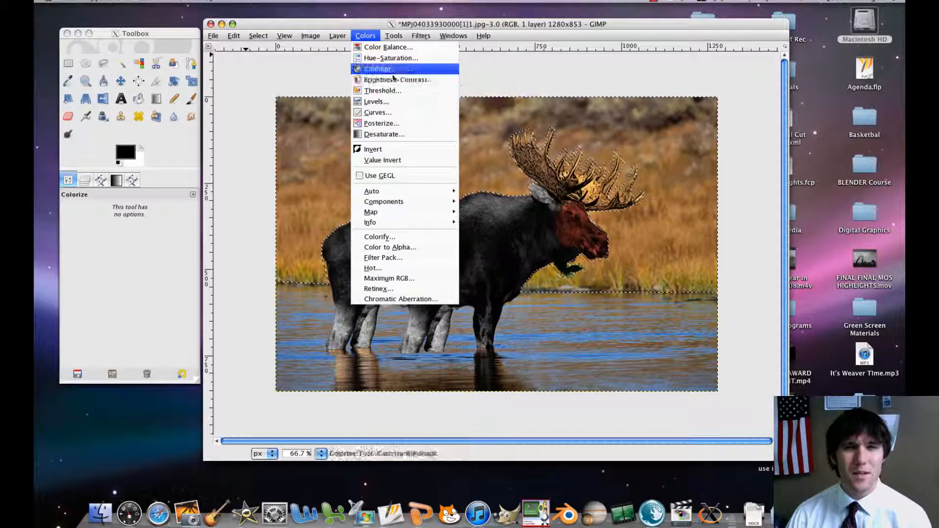
left_click(396, 83)
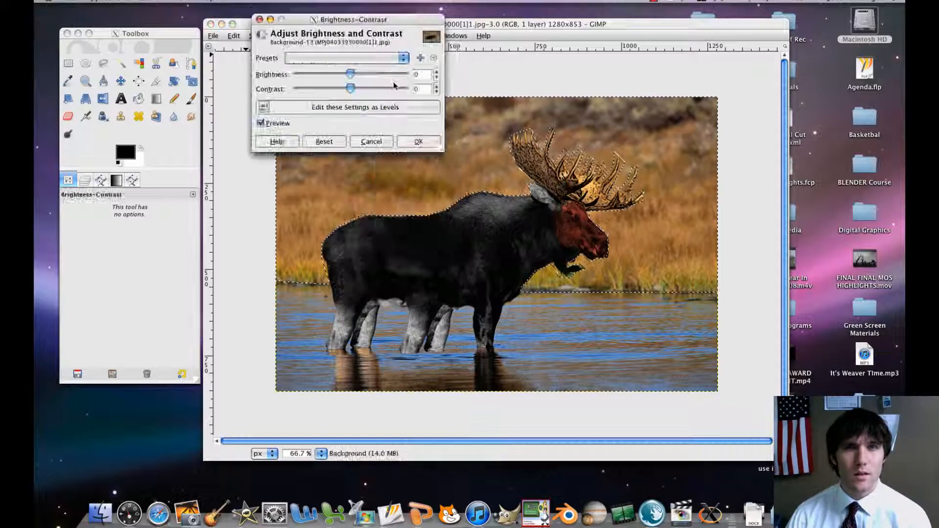
left_click_drag(353, 74, 377, 91)
left_click(419, 142)
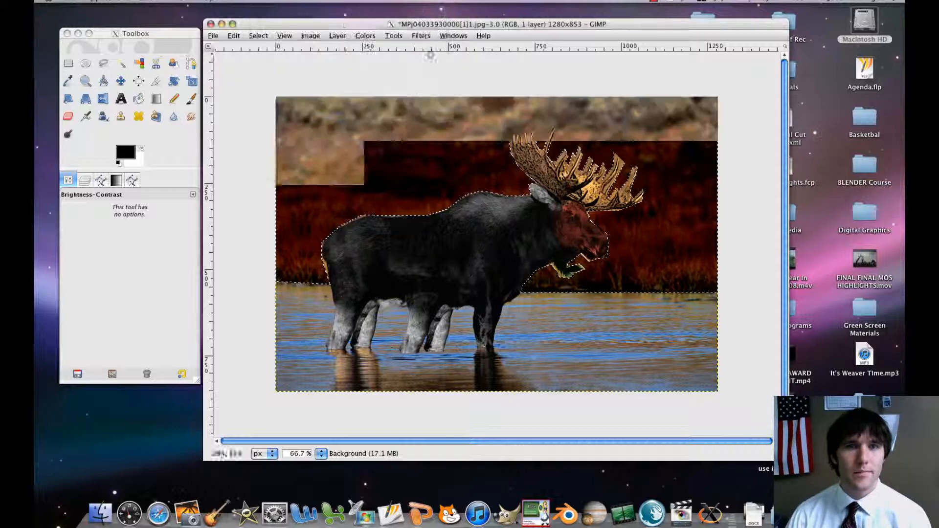
Apply Brightness-Contrast to the background with brightness -77 and contrast 74, and clear the selection.
left_click(365, 36)
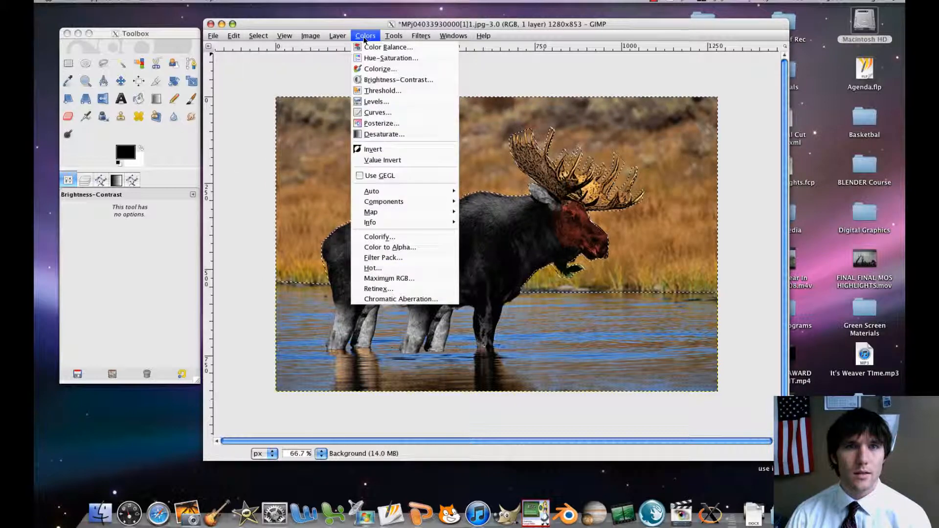
left_click(382, 80)
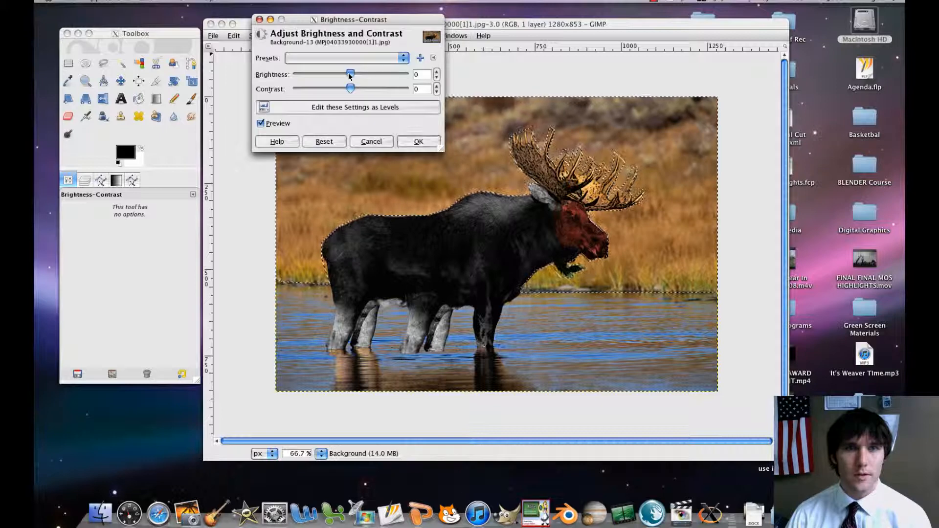
left_click_drag(350, 74, 381, 90)
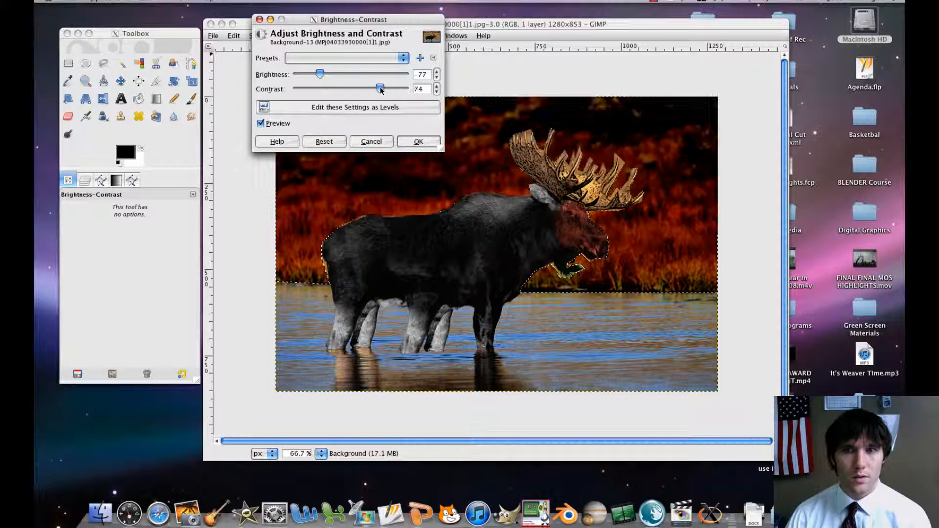
left_click(419, 142)
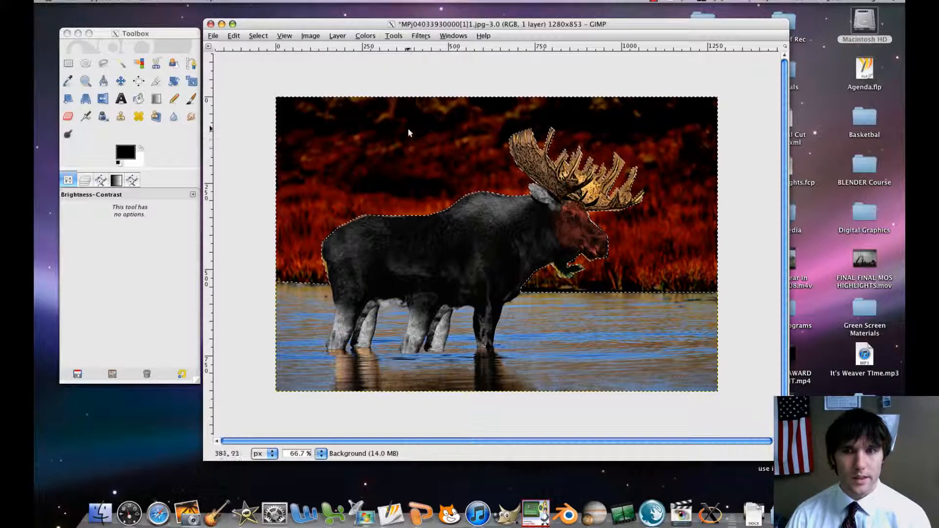
left_click(258, 36)
left_click(259, 51)
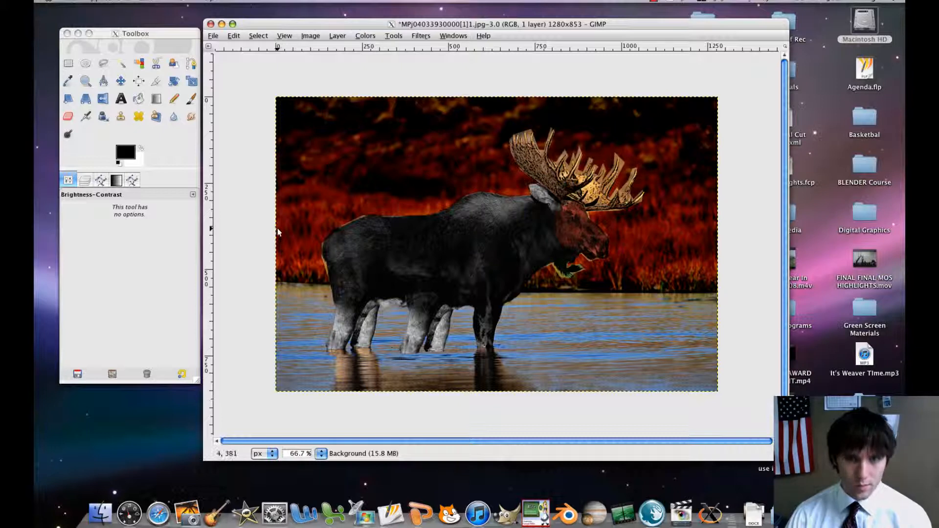
Start a Free Select outline of the water at the image's left edge, following the shoreline to the moose and around its two rearmost legs.
left_click(101, 63)
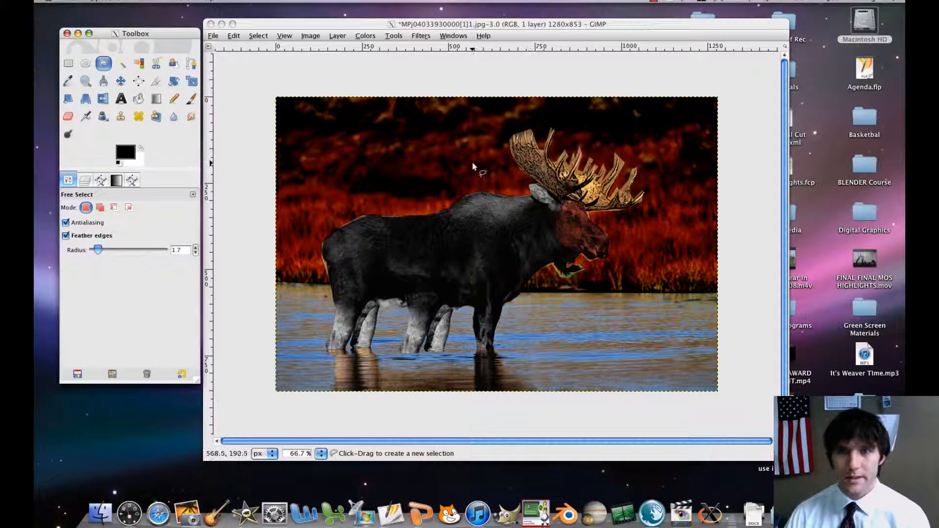
left_click(276, 289)
left_click(277, 285)
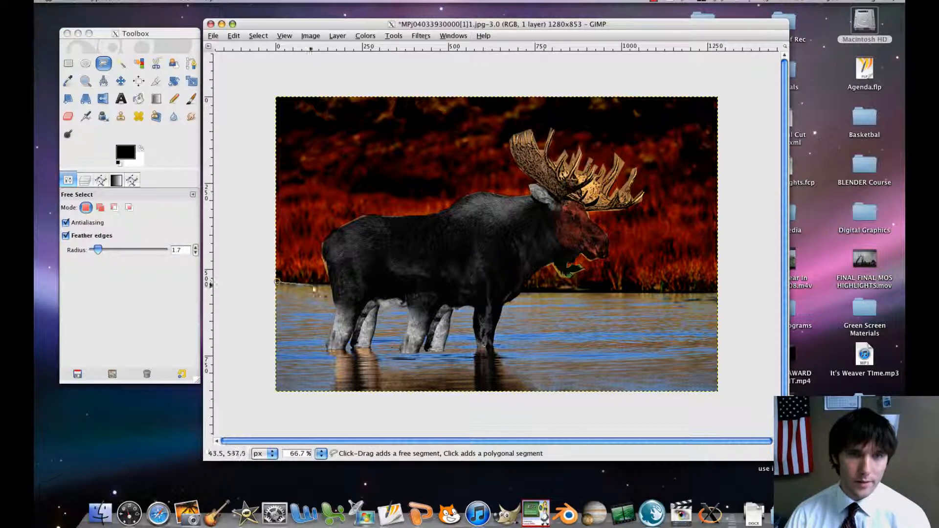
left_click(330, 283)
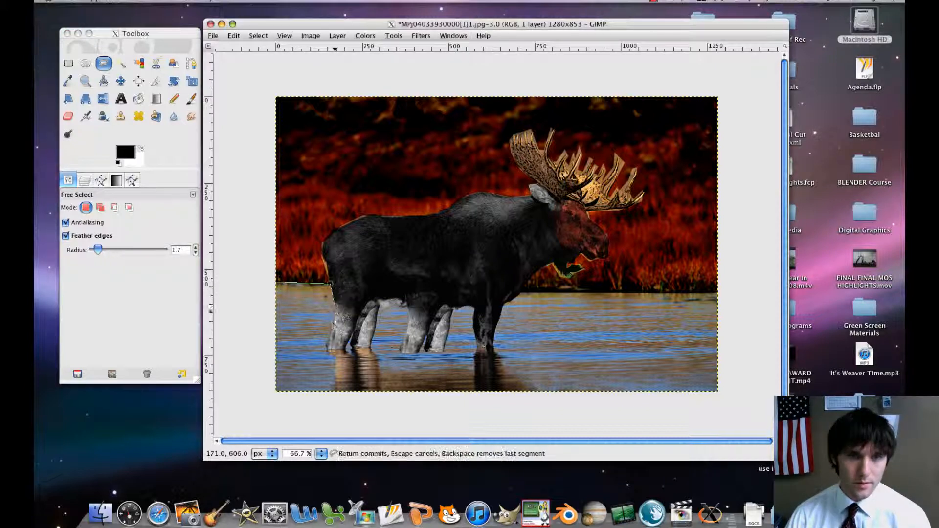
left_click(345, 349)
left_click(351, 335)
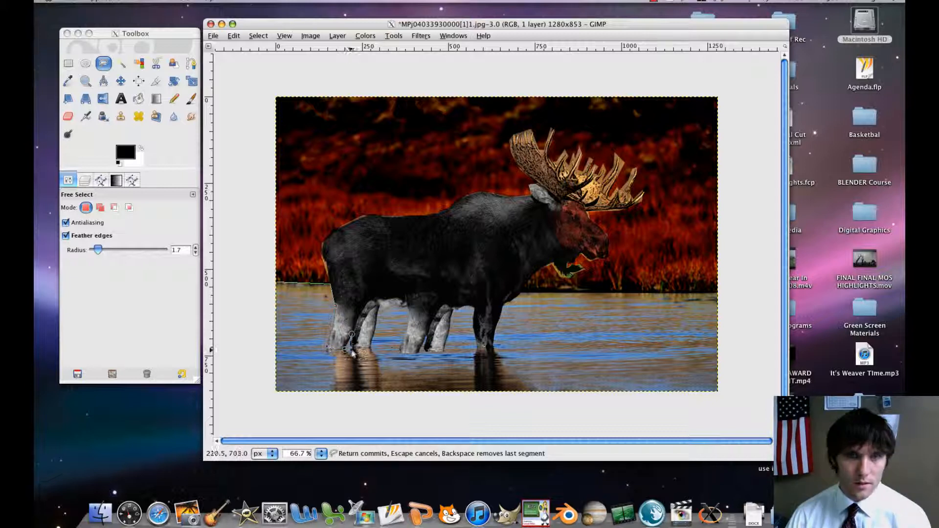
left_click(351, 350)
left_click(376, 307)
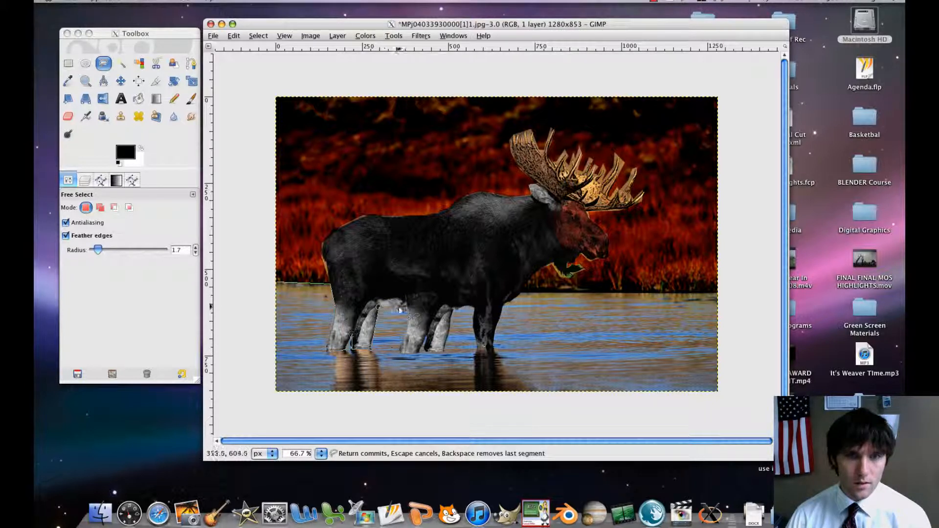
Continue the water outline down and around the feet of the middle pair of legs.
left_click(402, 348)
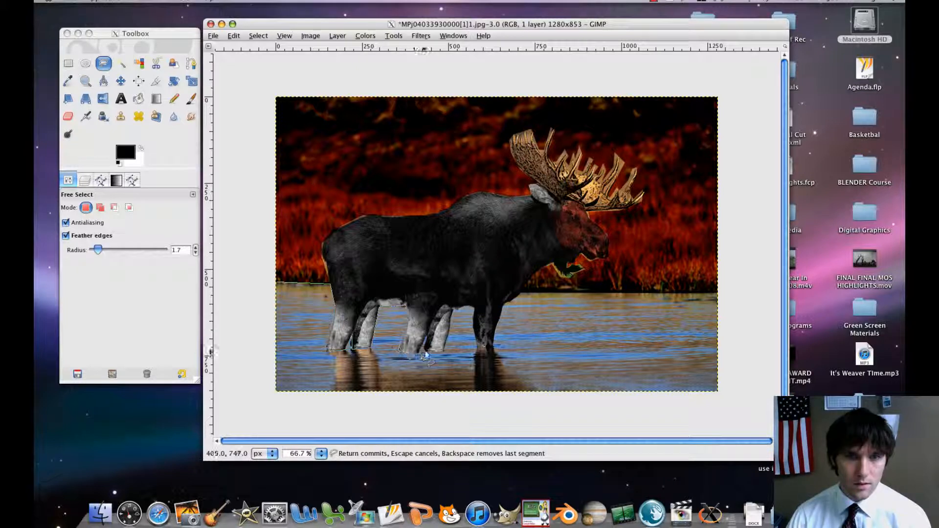
left_click(426, 335)
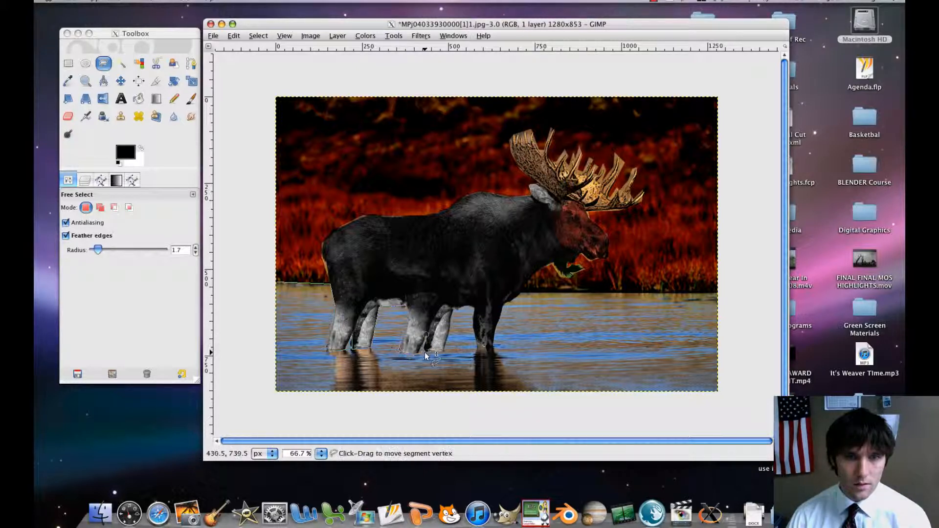
left_click(428, 351)
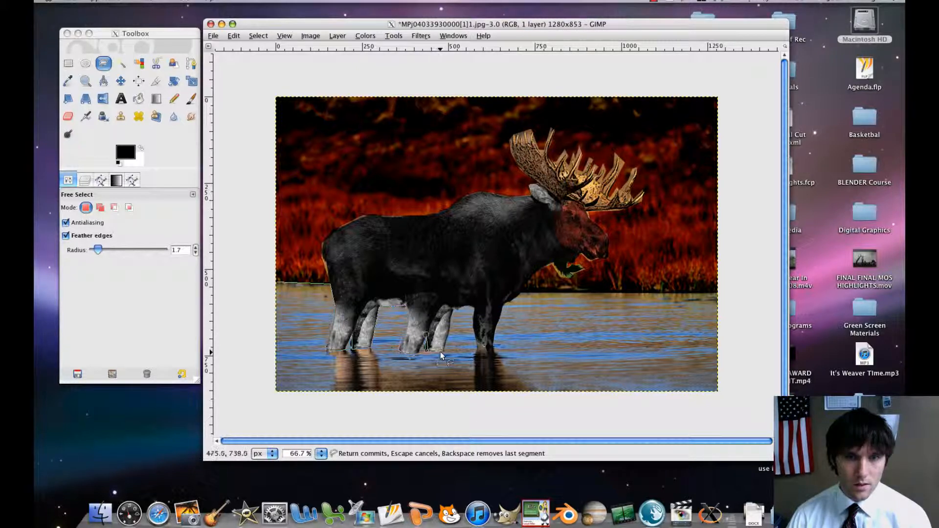
left_click(444, 352)
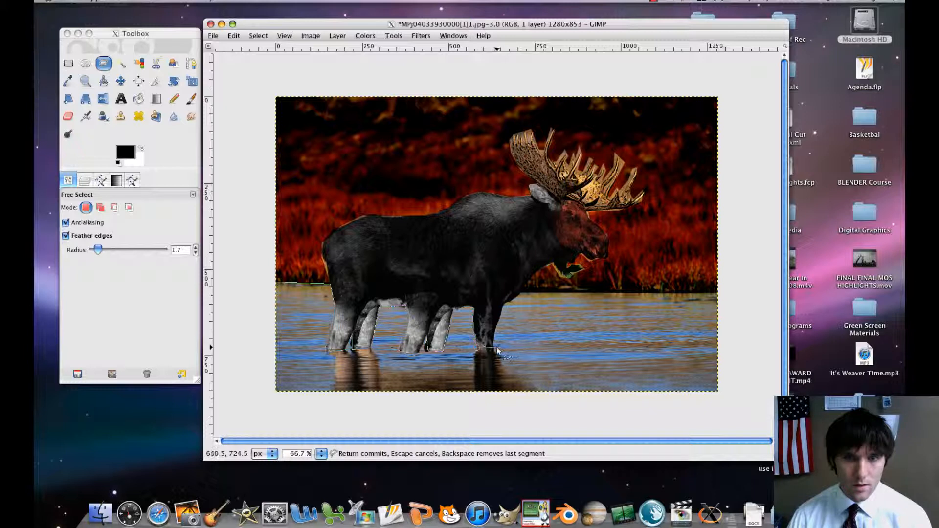
Continue the water outline up the moose's front leg and chest, then along the far shoreline to the image's right edge.
left_click(503, 306)
left_click(509, 301)
left_click(520, 295)
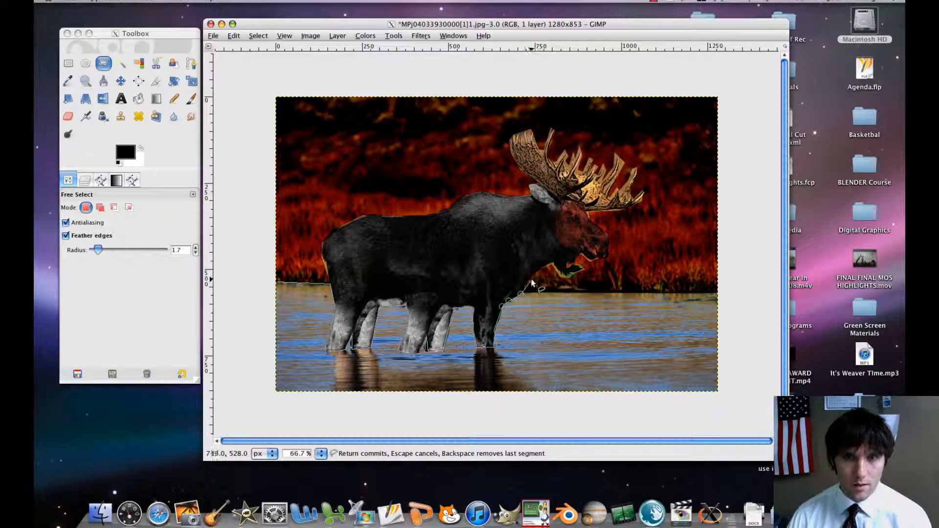
left_click(531, 279)
left_click_drag(531, 279, 531, 294)
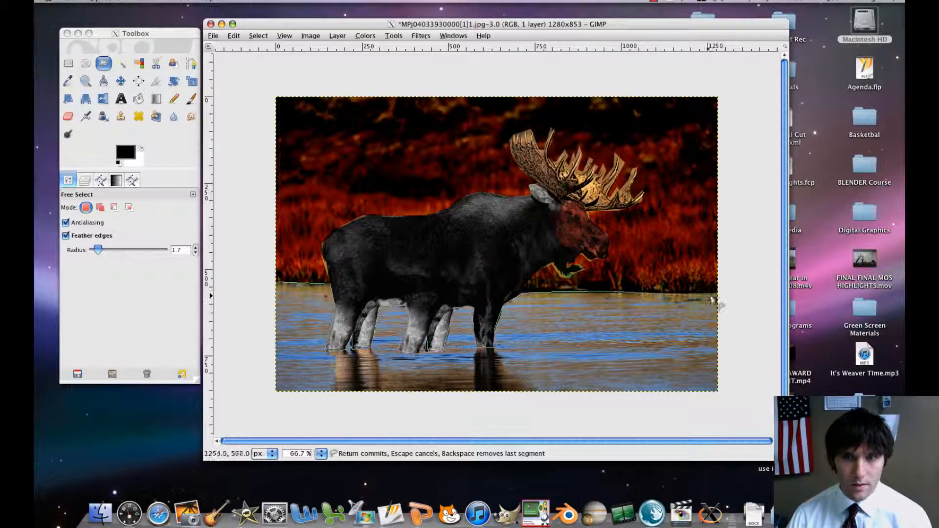
left_click(717, 293)
Close the water outline by running it outside the image's right, bottom and left edges back to its starting point.
left_click(745, 329)
left_click(711, 406)
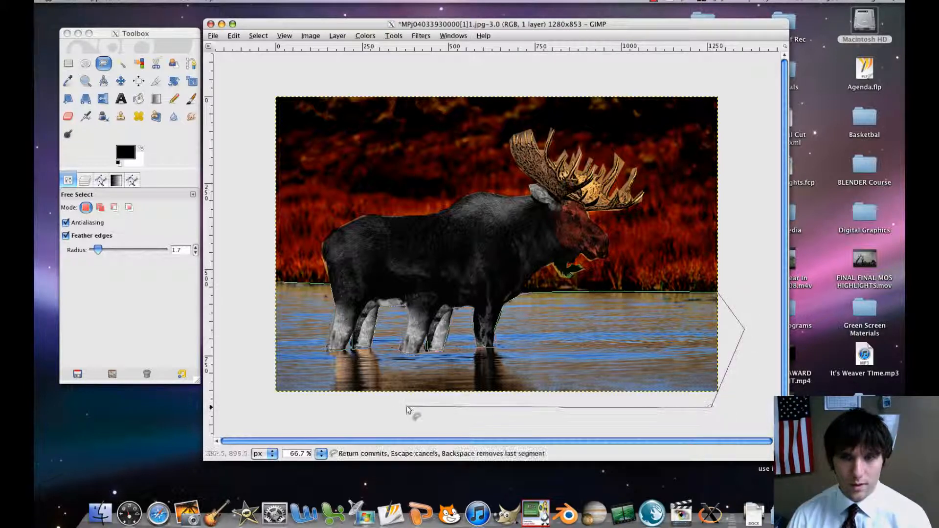
left_click(259, 409)
left_click(256, 339)
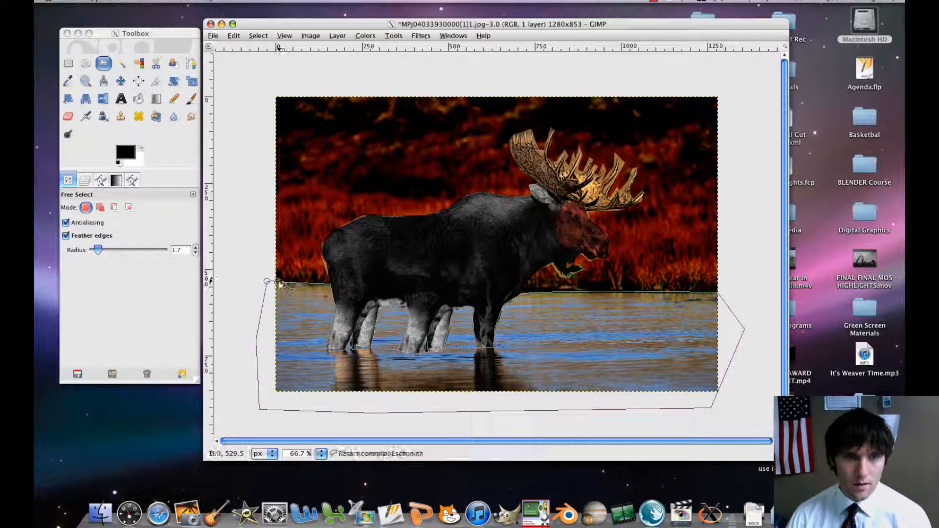
left_click(279, 284)
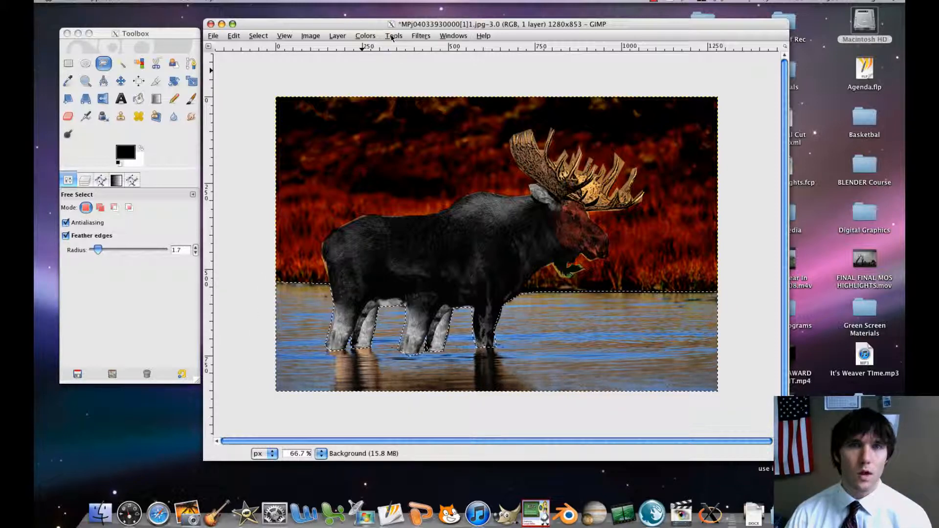
Tint the selected water purple with a Color Balance adjustment, setting the midtones' Magenta–Green level to -62.
left_click(365, 35)
left_click(387, 43)
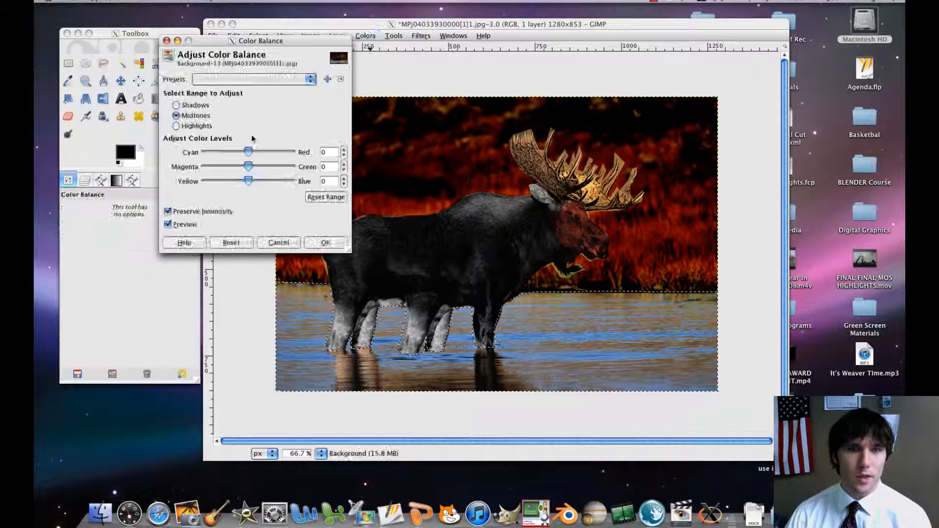
left_click_drag(248, 166, 225, 166)
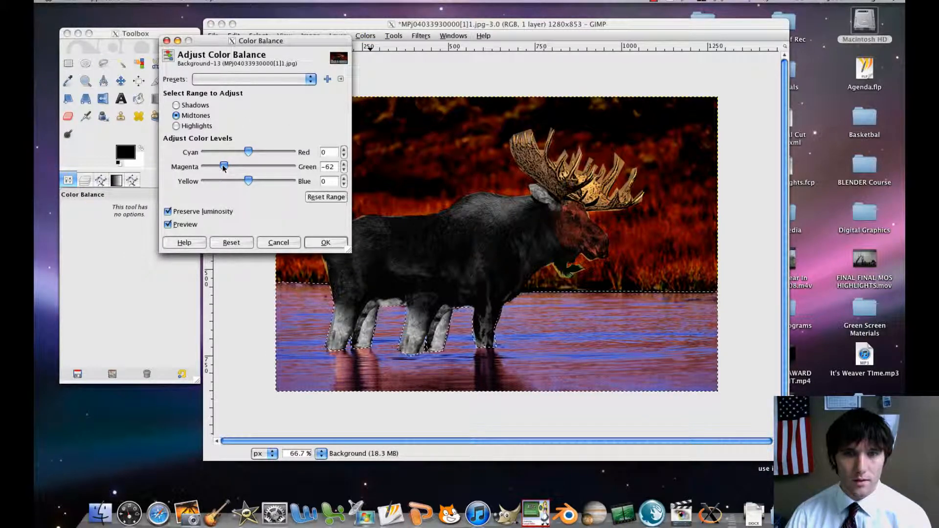
left_click(324, 242)
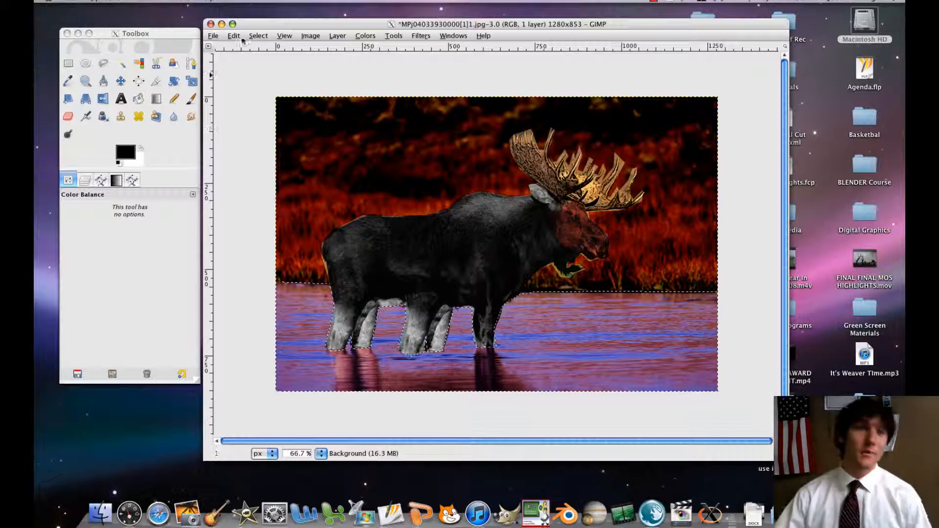
Save the image under the new name "Natural Life LAST NAME.jpg" in the Desktop folder.
left_click(212, 36)
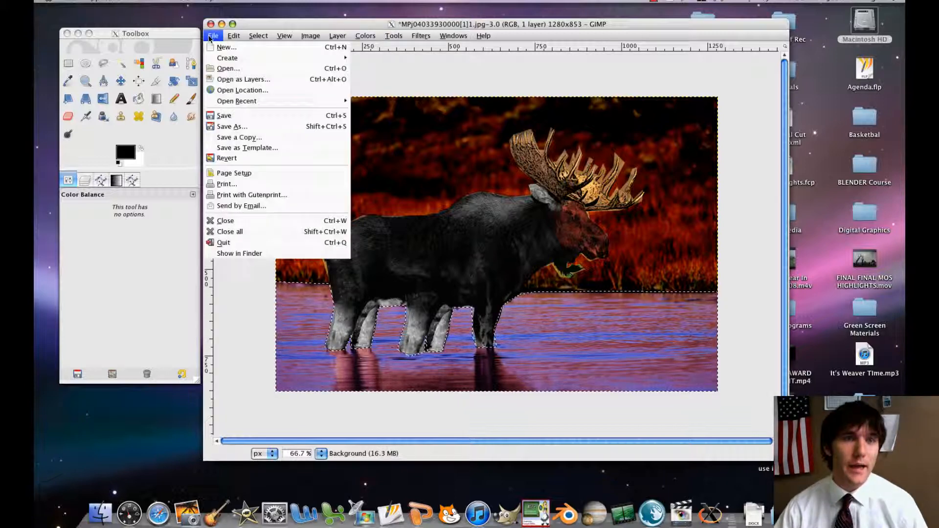
left_click(235, 129)
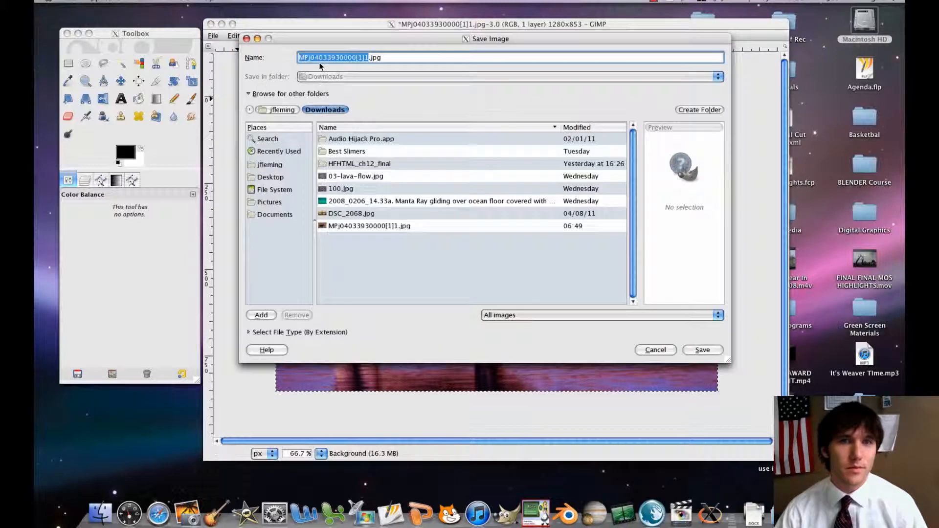
type("Natu")
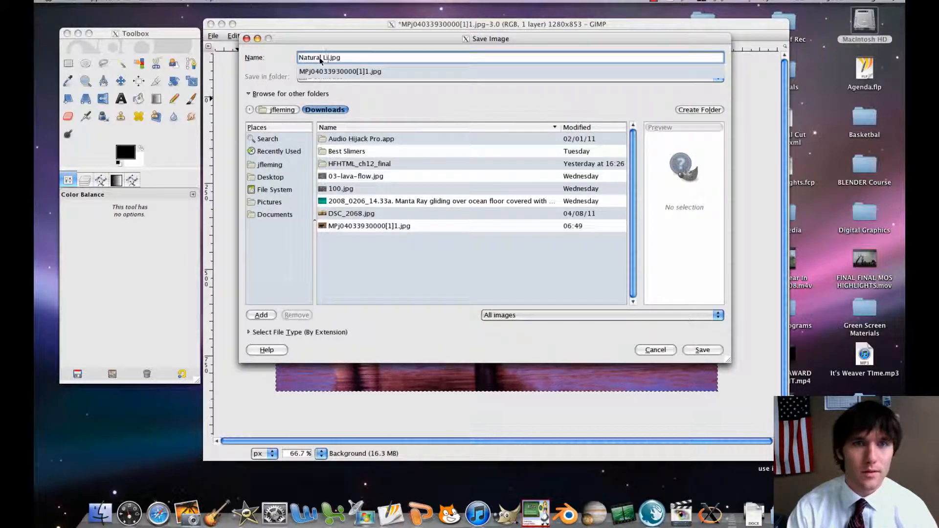
type("ral Life LAST NAME")
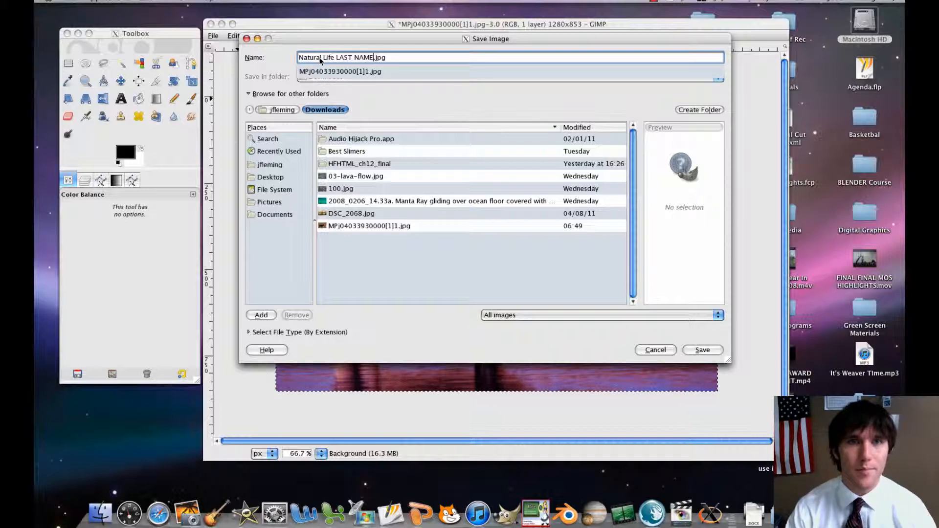
left_click(268, 177)
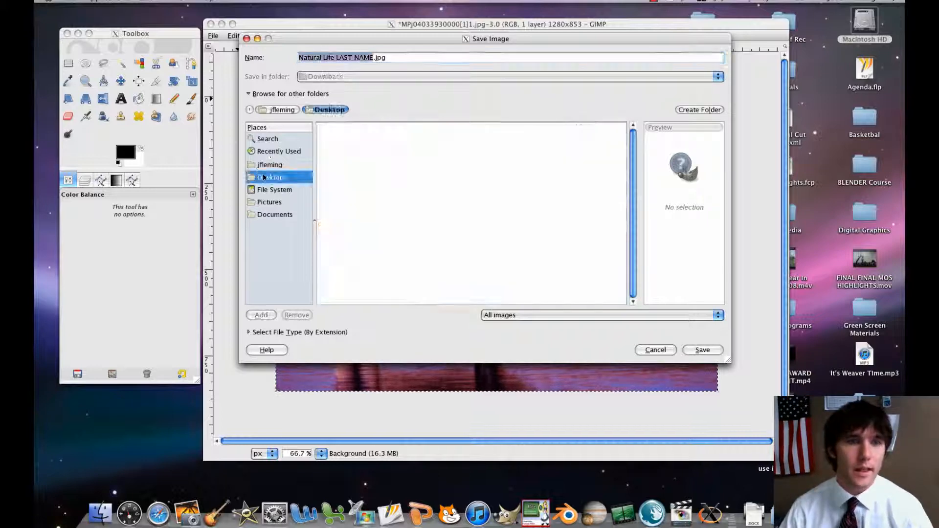